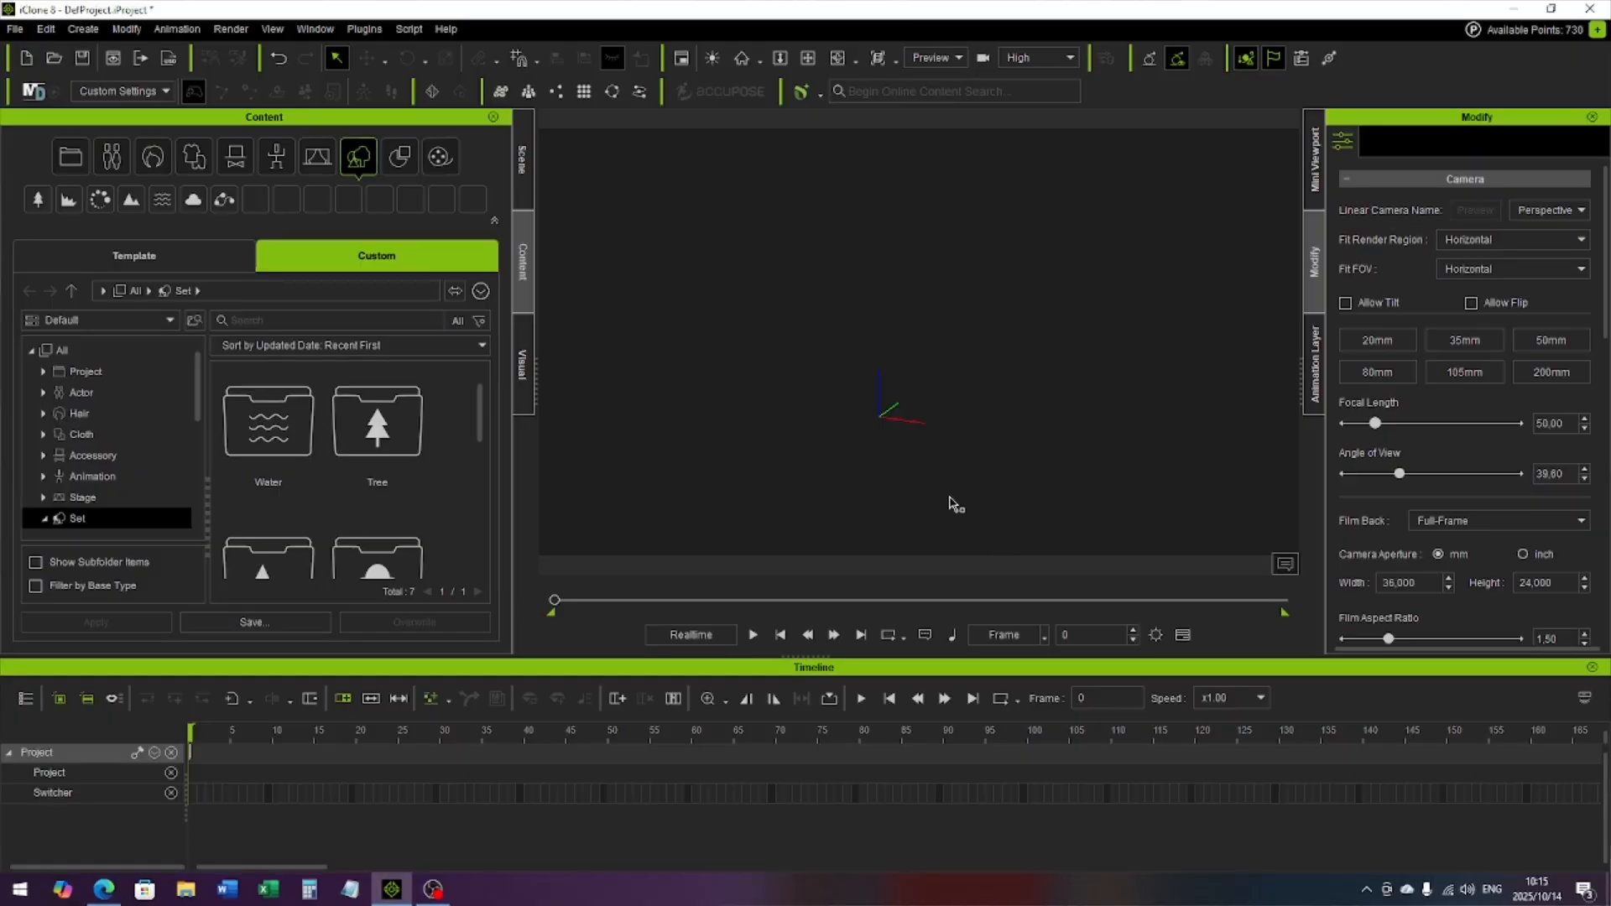
Import the headphone FBX model with the Keep Original frame rate setting, without breaking its meshes into sub-props.
click(15, 31)
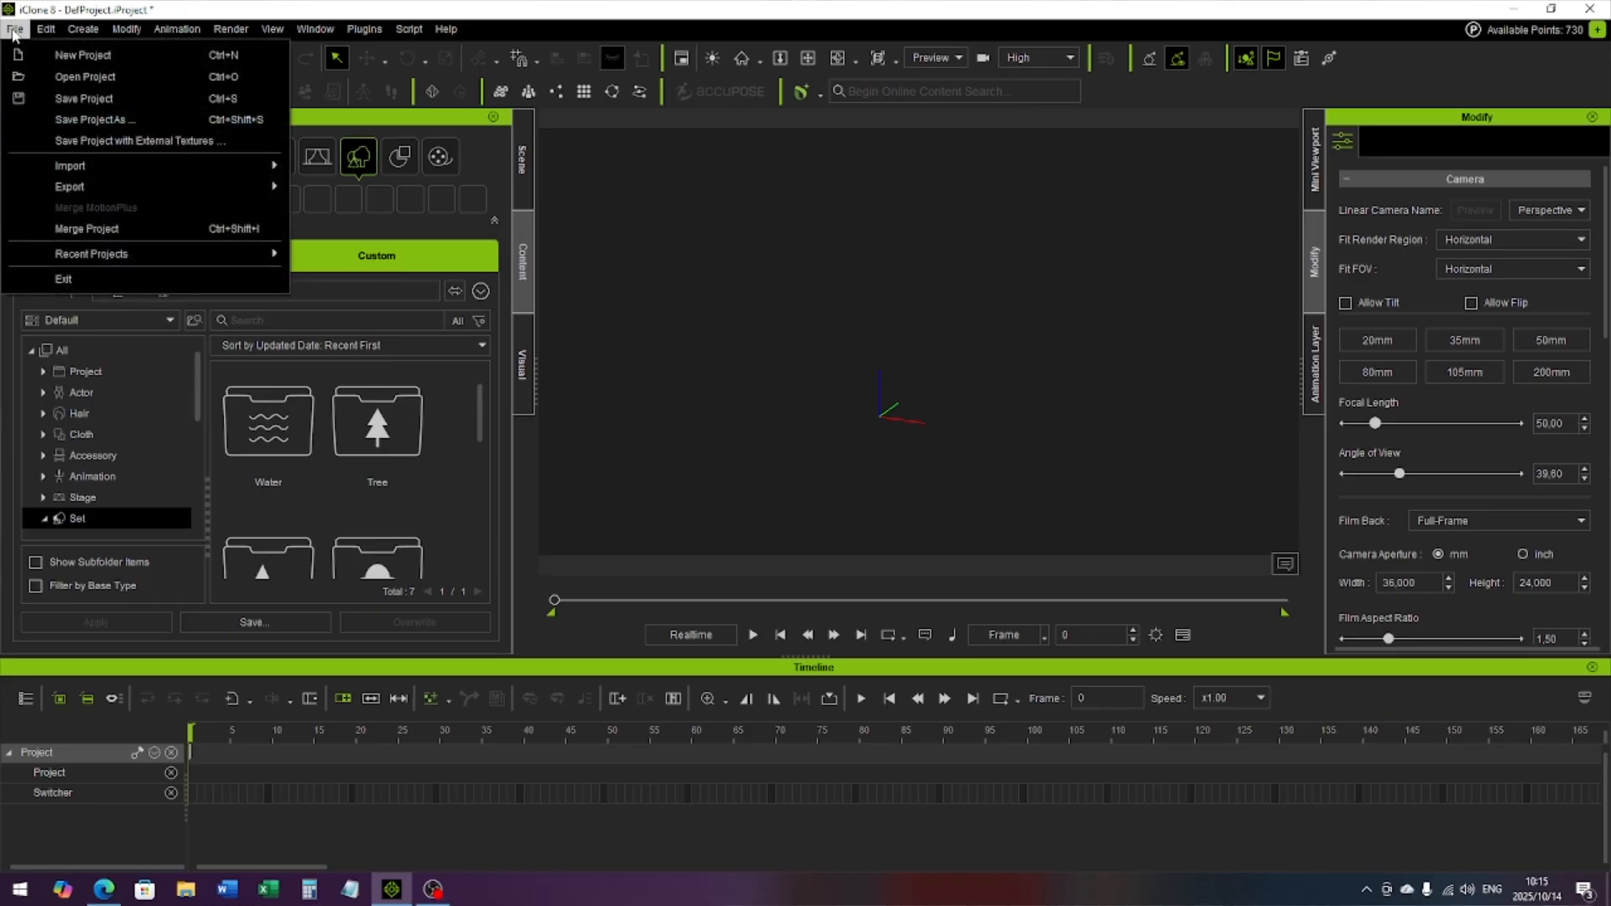
mouse_move(78, 168)
click(345, 170)
click(204, 153)
click(663, 444)
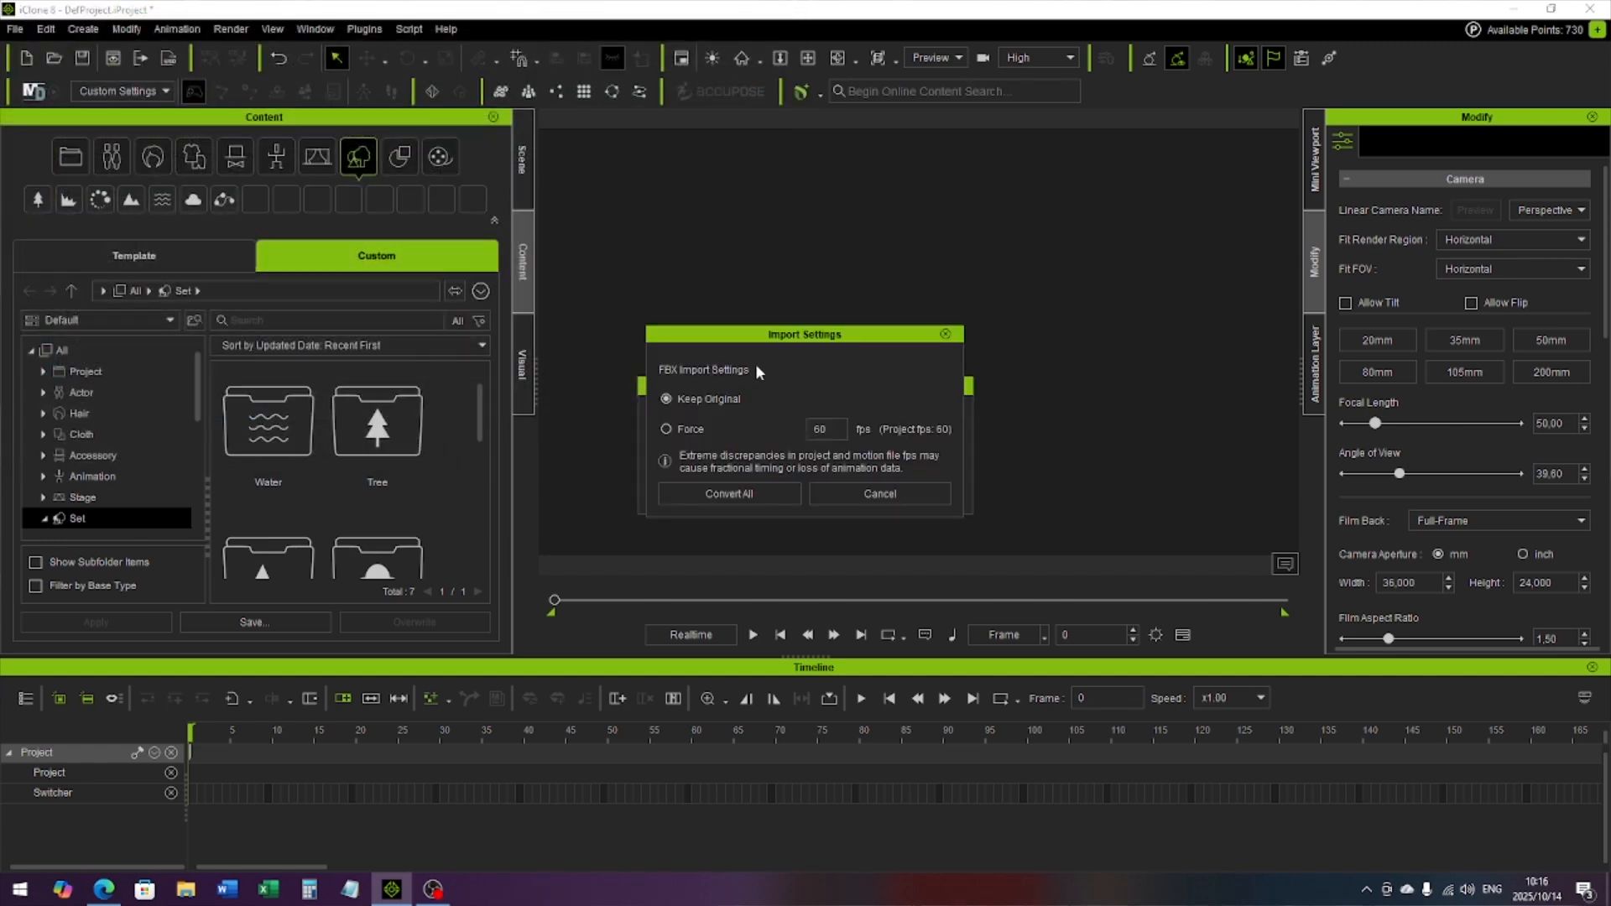
click(736, 498)
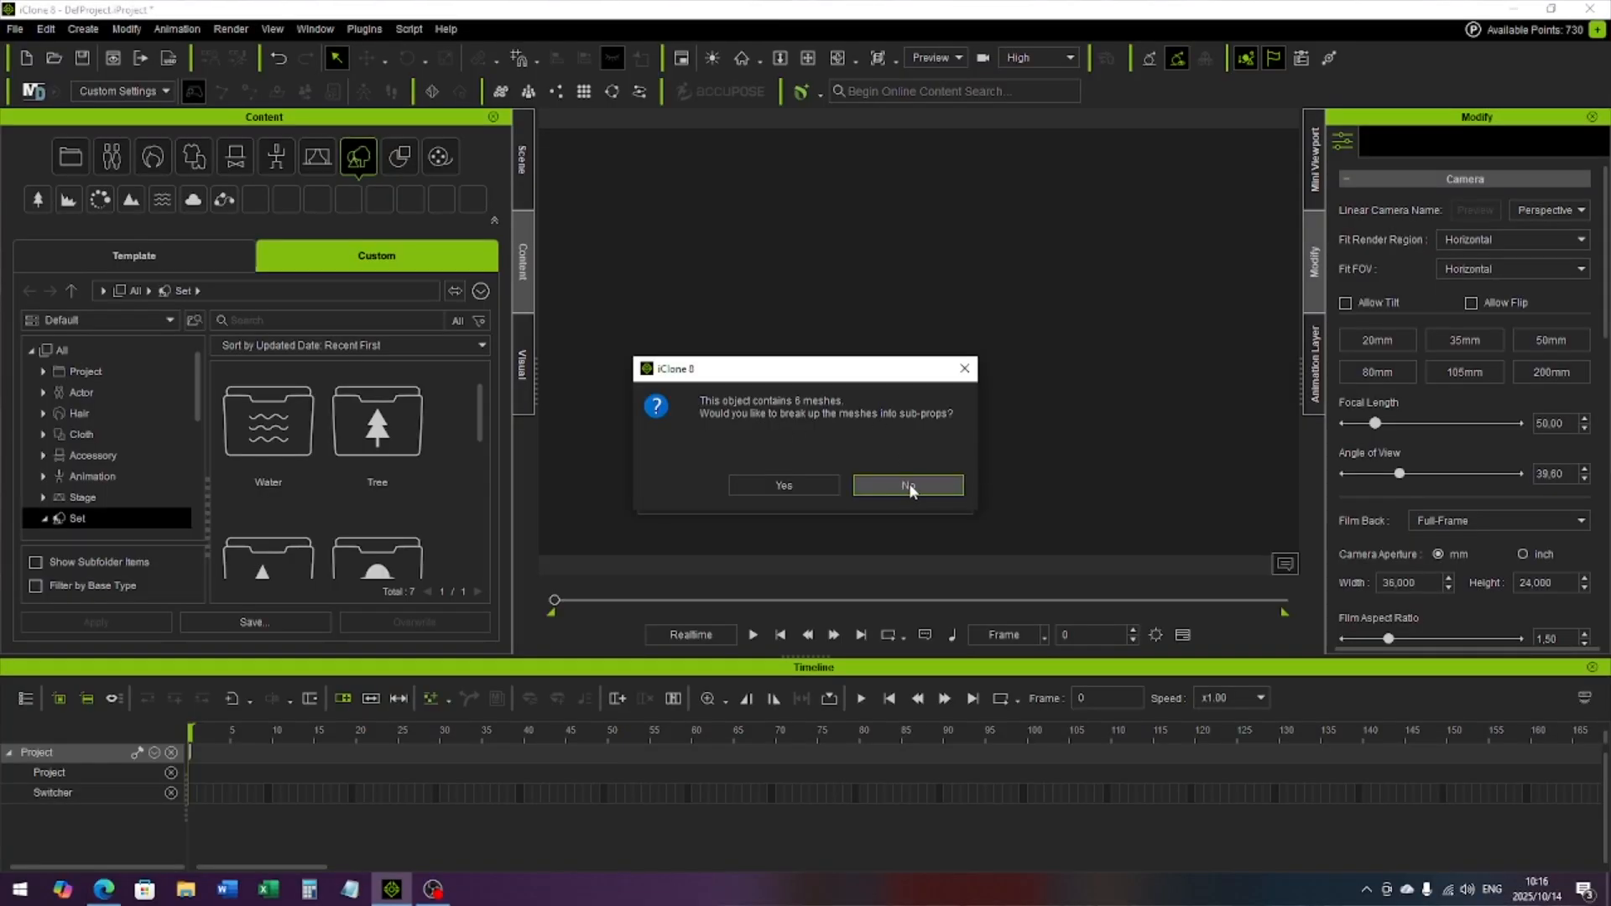
click(910, 487)
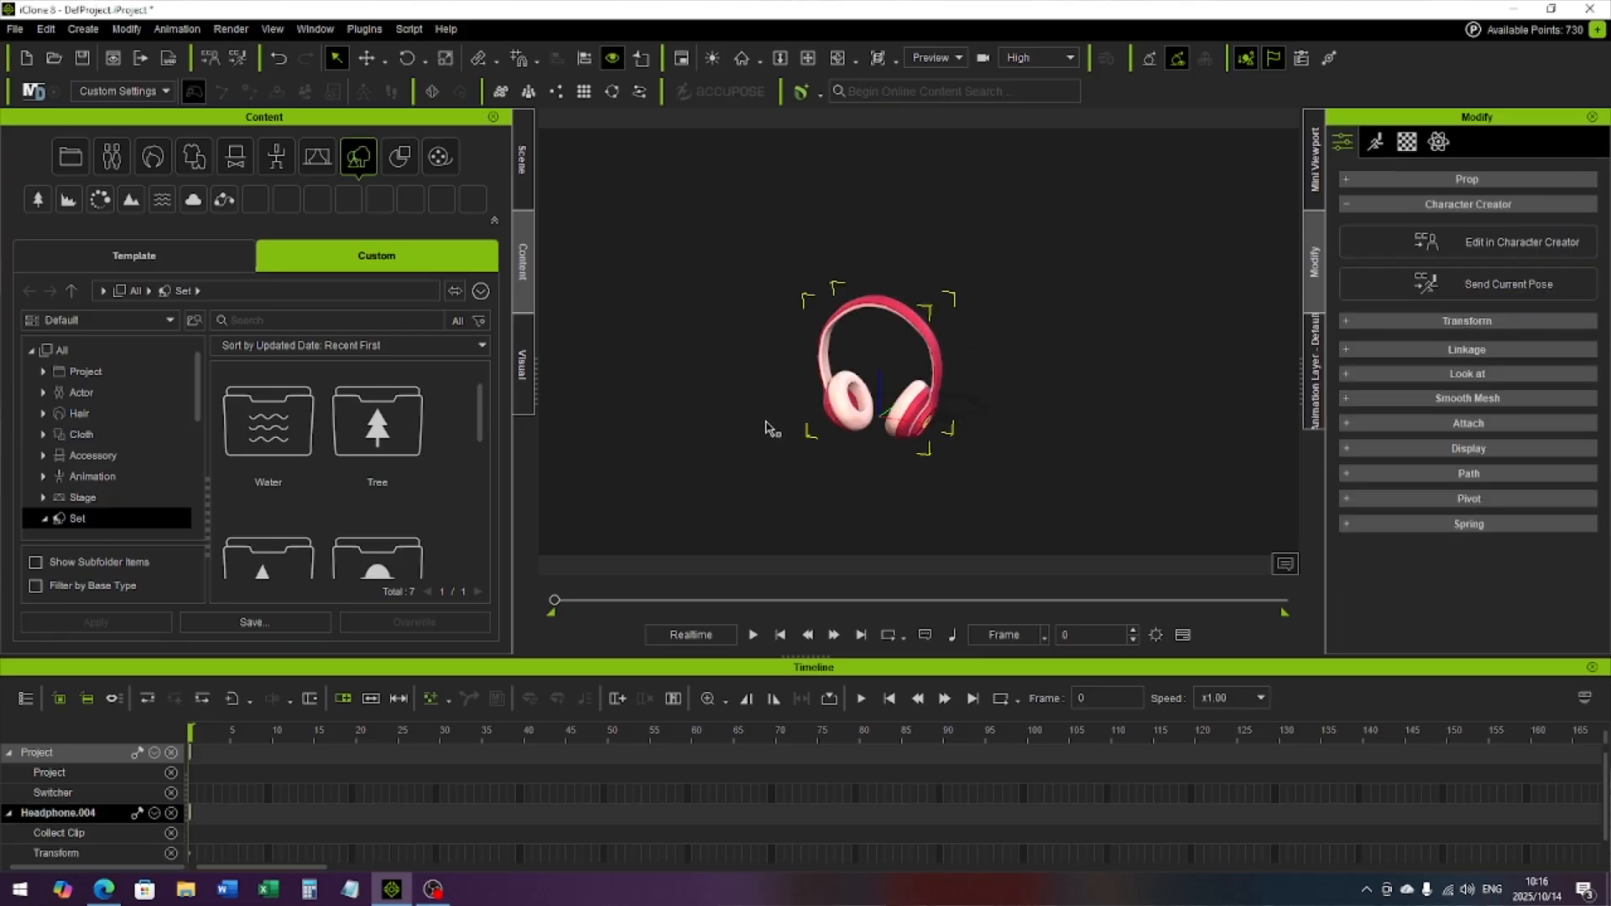
Send the imported headphone prop to Character Creator for editing.
scroll(1000, 414, up, 2)
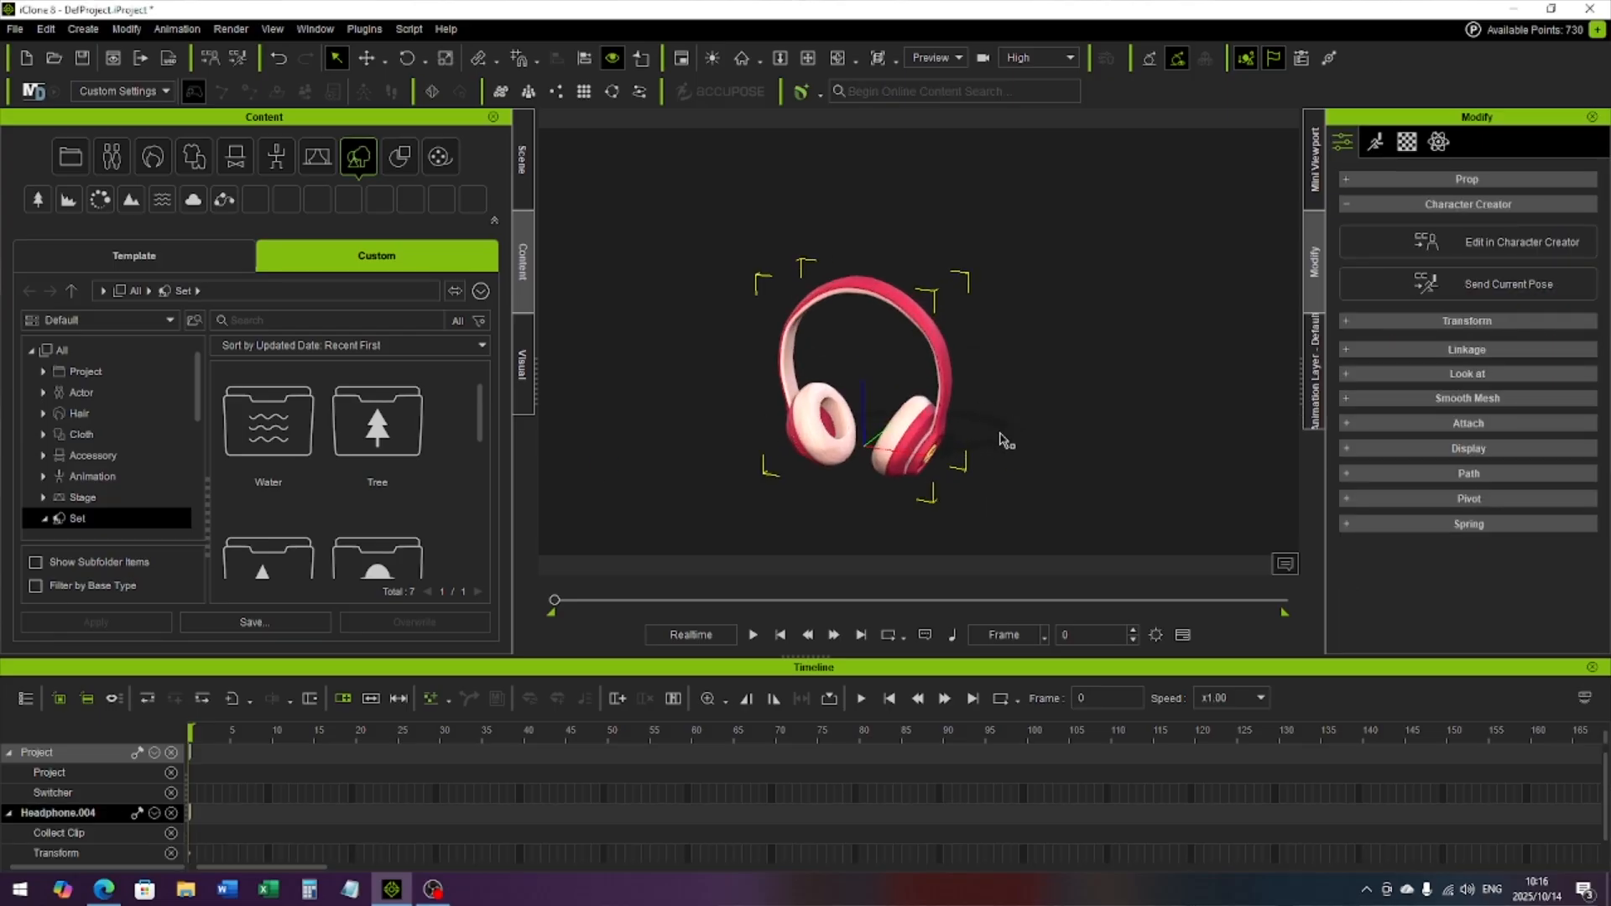
middle_drag(1000, 433, 1004, 386)
right_drag(1005, 386, 1164, 293)
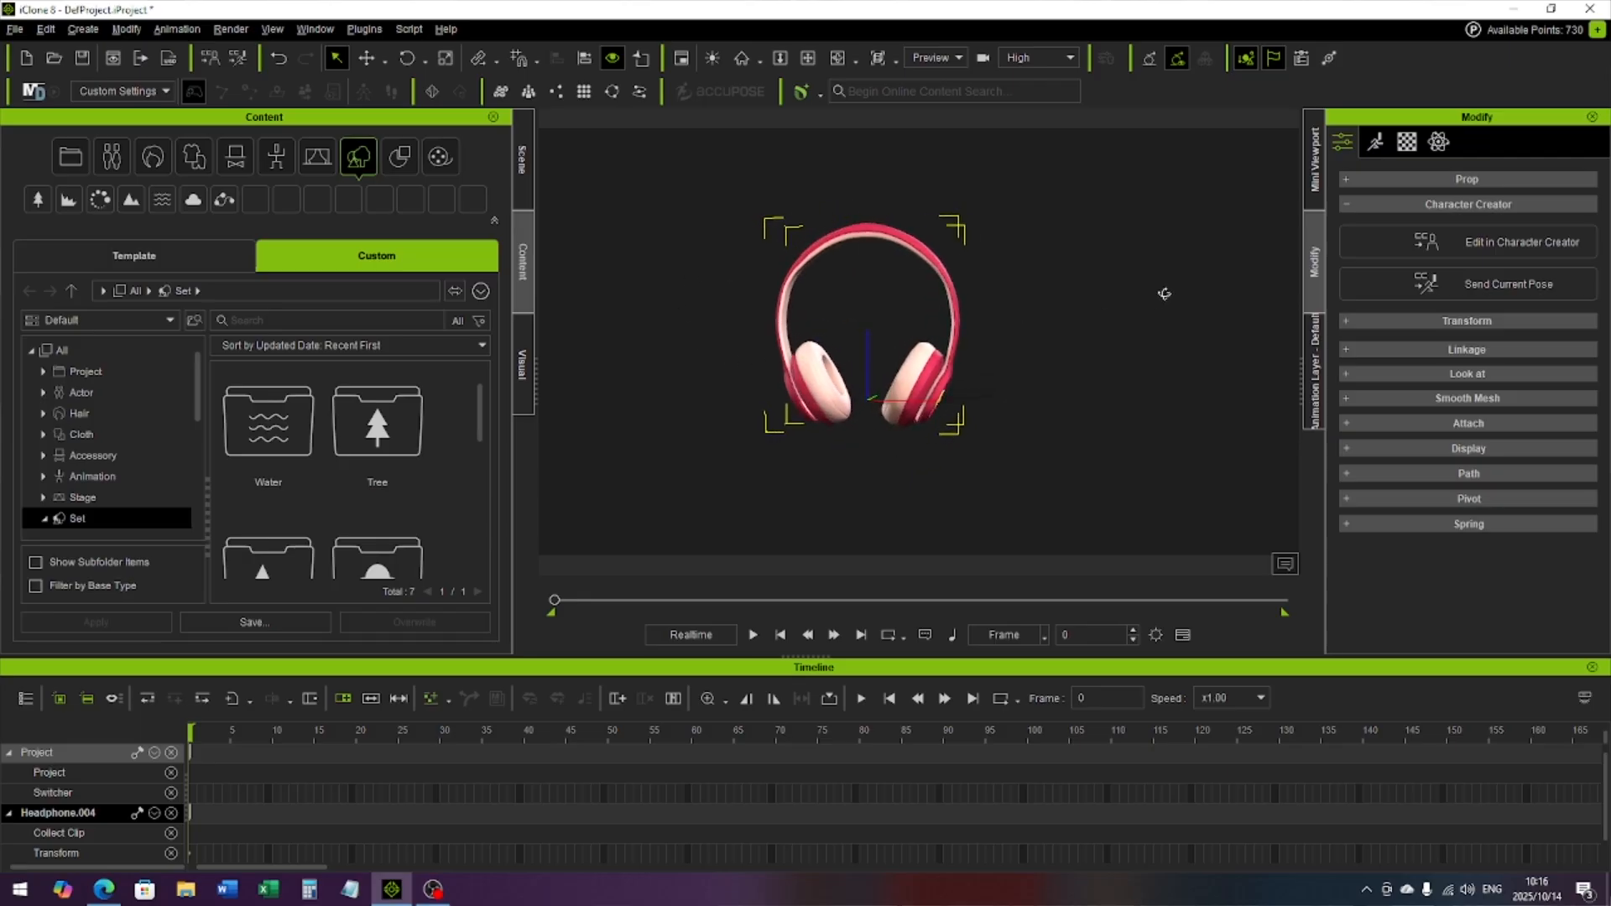
mouse_move(1068, 313)
middle_down()
mouse_move(1043, 335)
mouse_move(1064, 336)
middle_up()
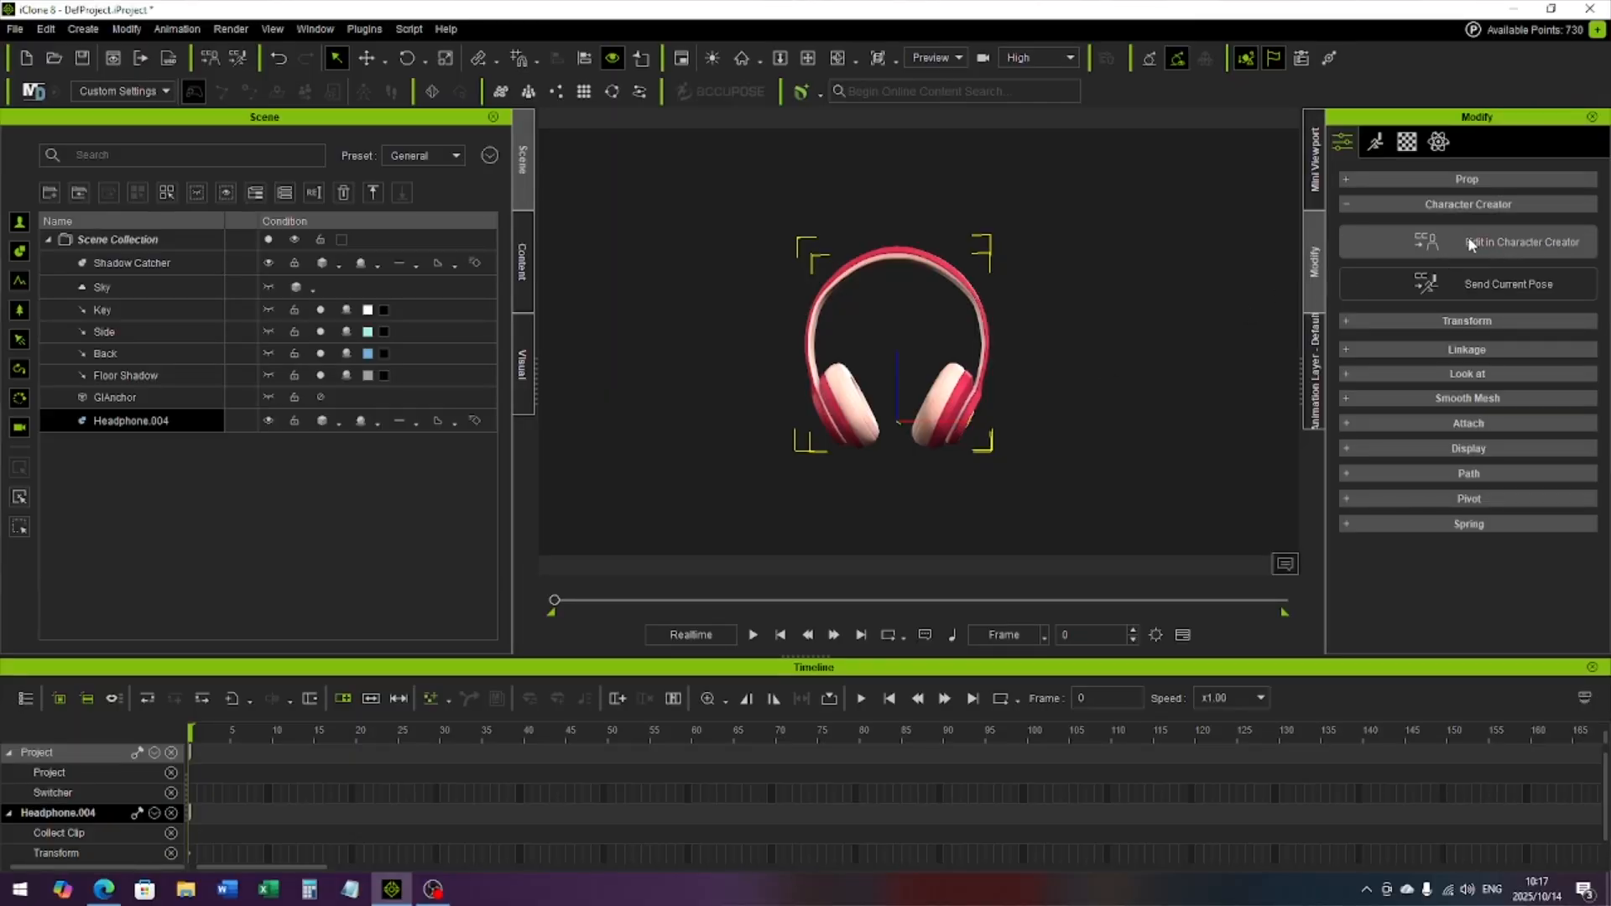
click(1496, 239)
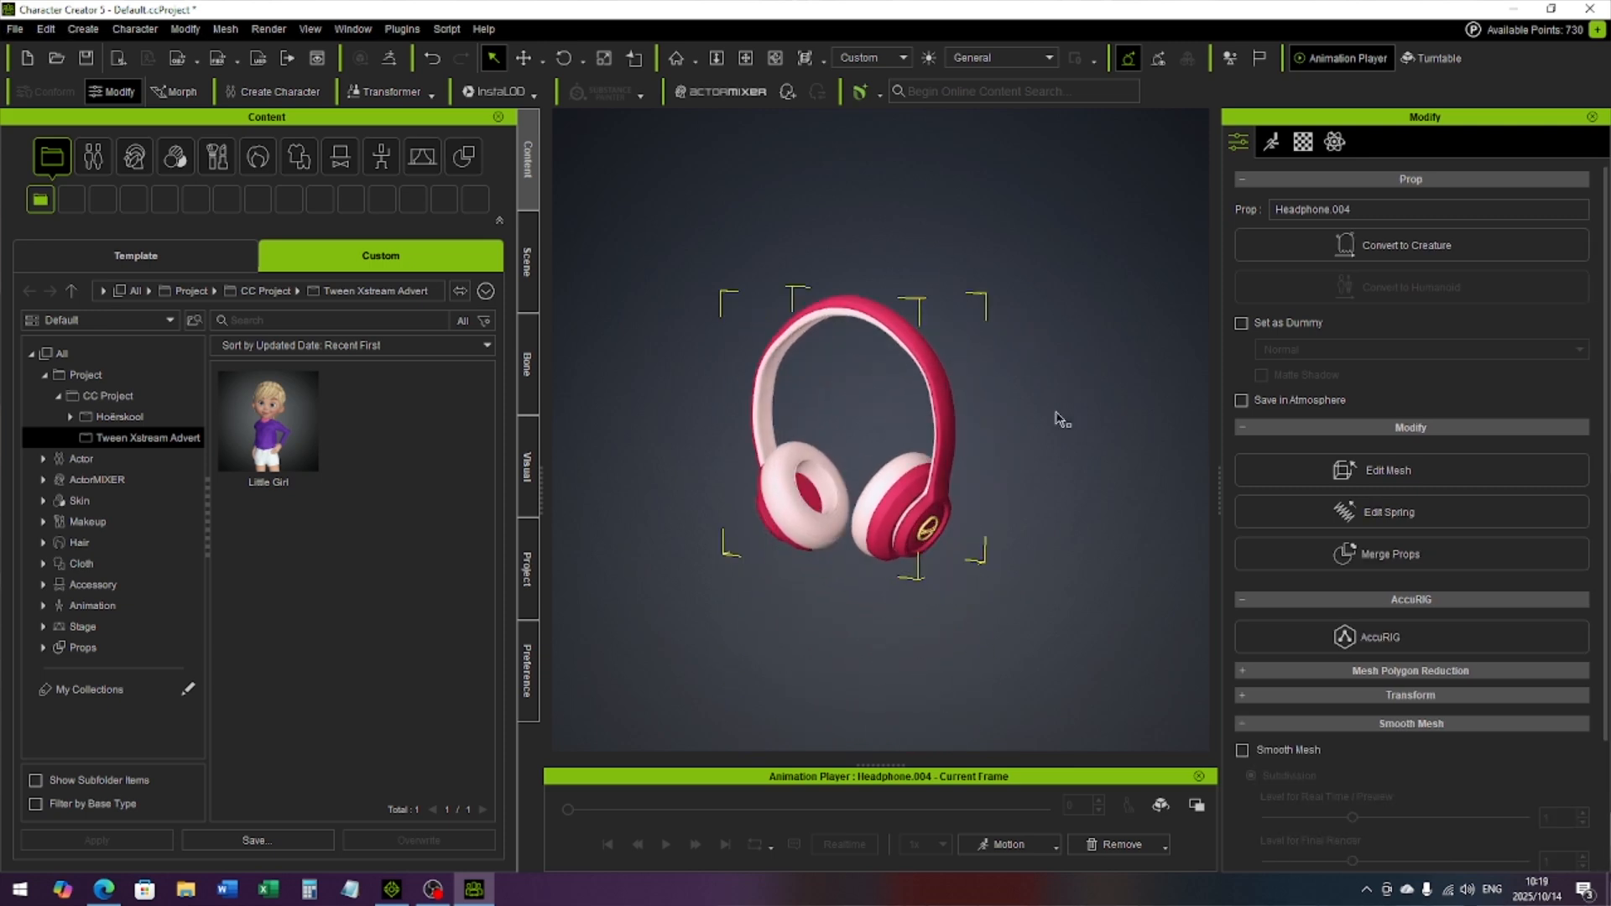
Export the selected headphone as a Y-Up OBJ with default motion, saved as "Headphones Close" in the Headphones Morph Edits folder.
right_drag(1075, 406, 808, 448)
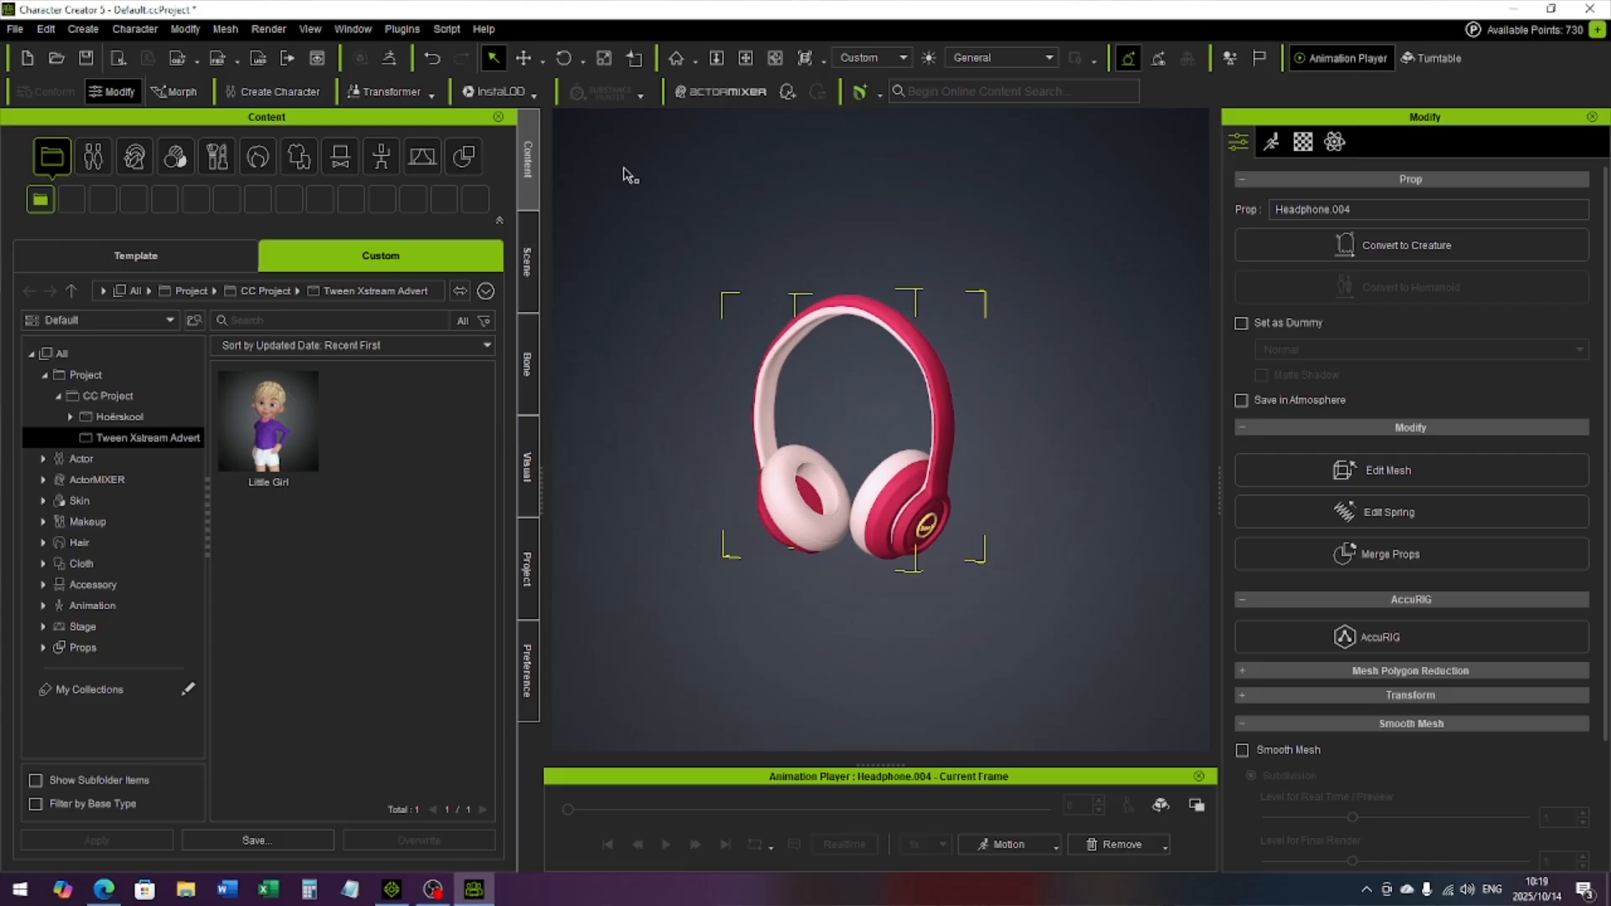
click(15, 28)
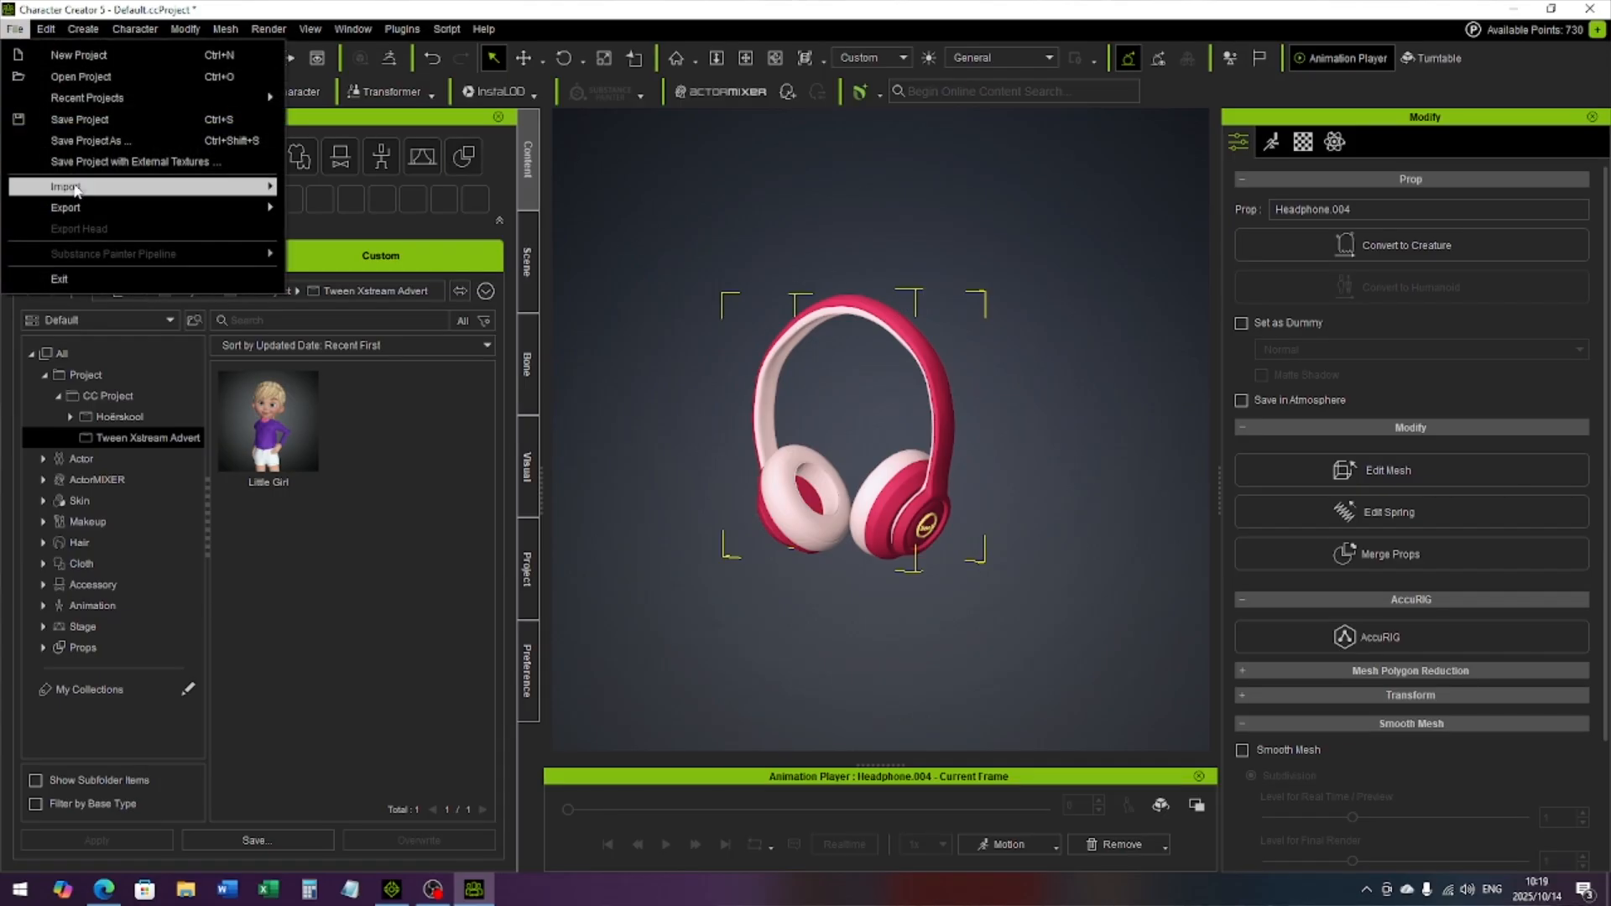
mouse_move(89, 208)
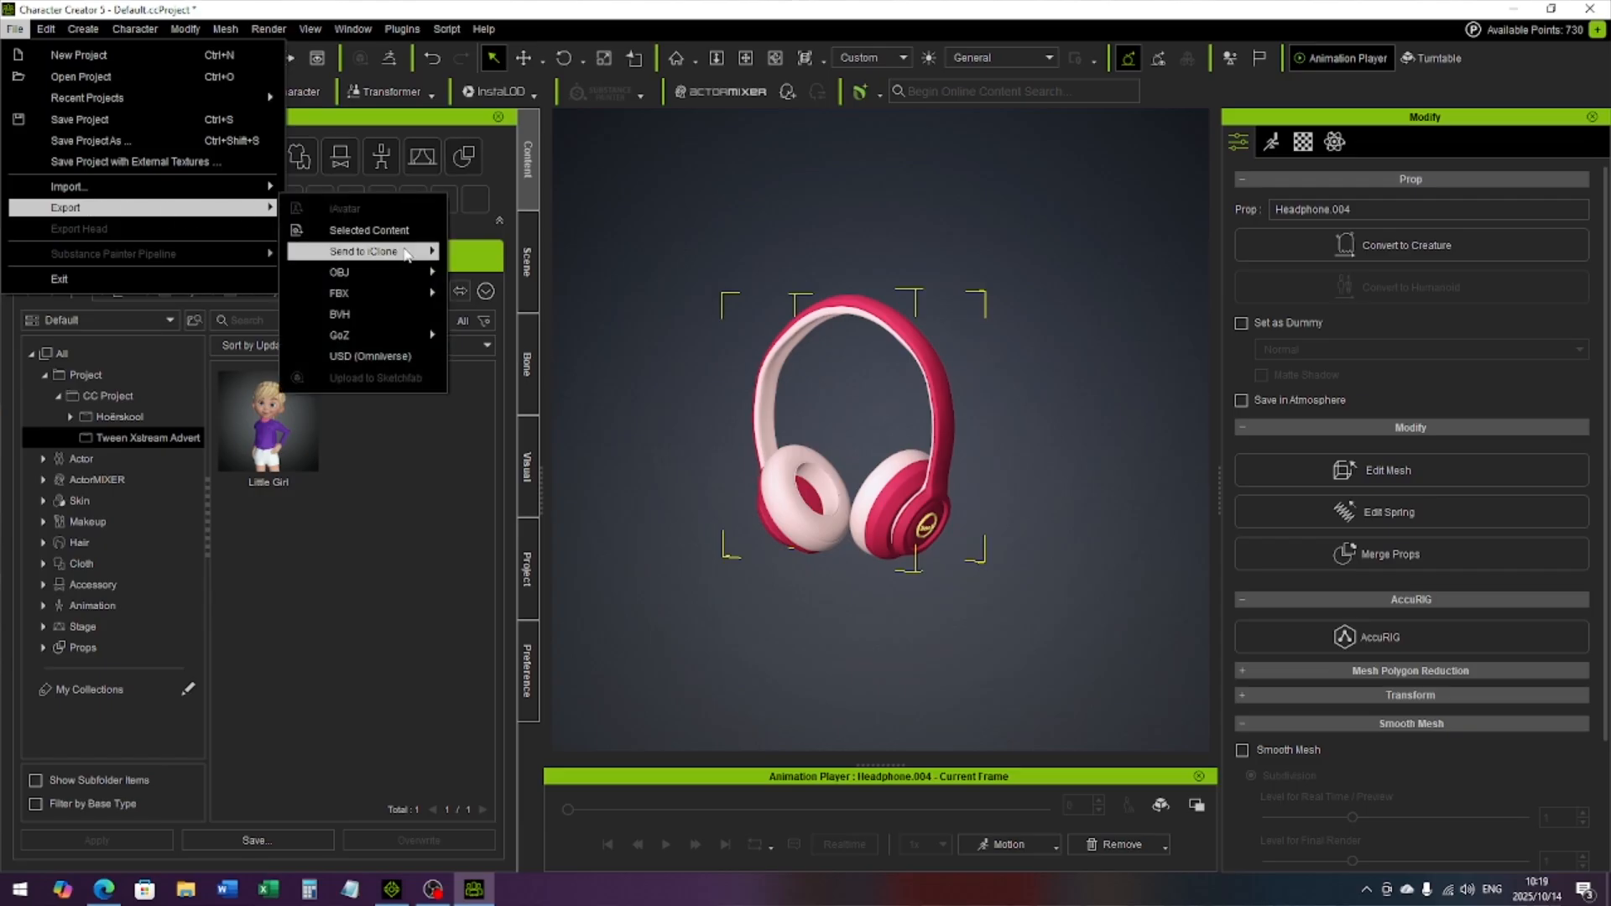
mouse_move(417, 272)
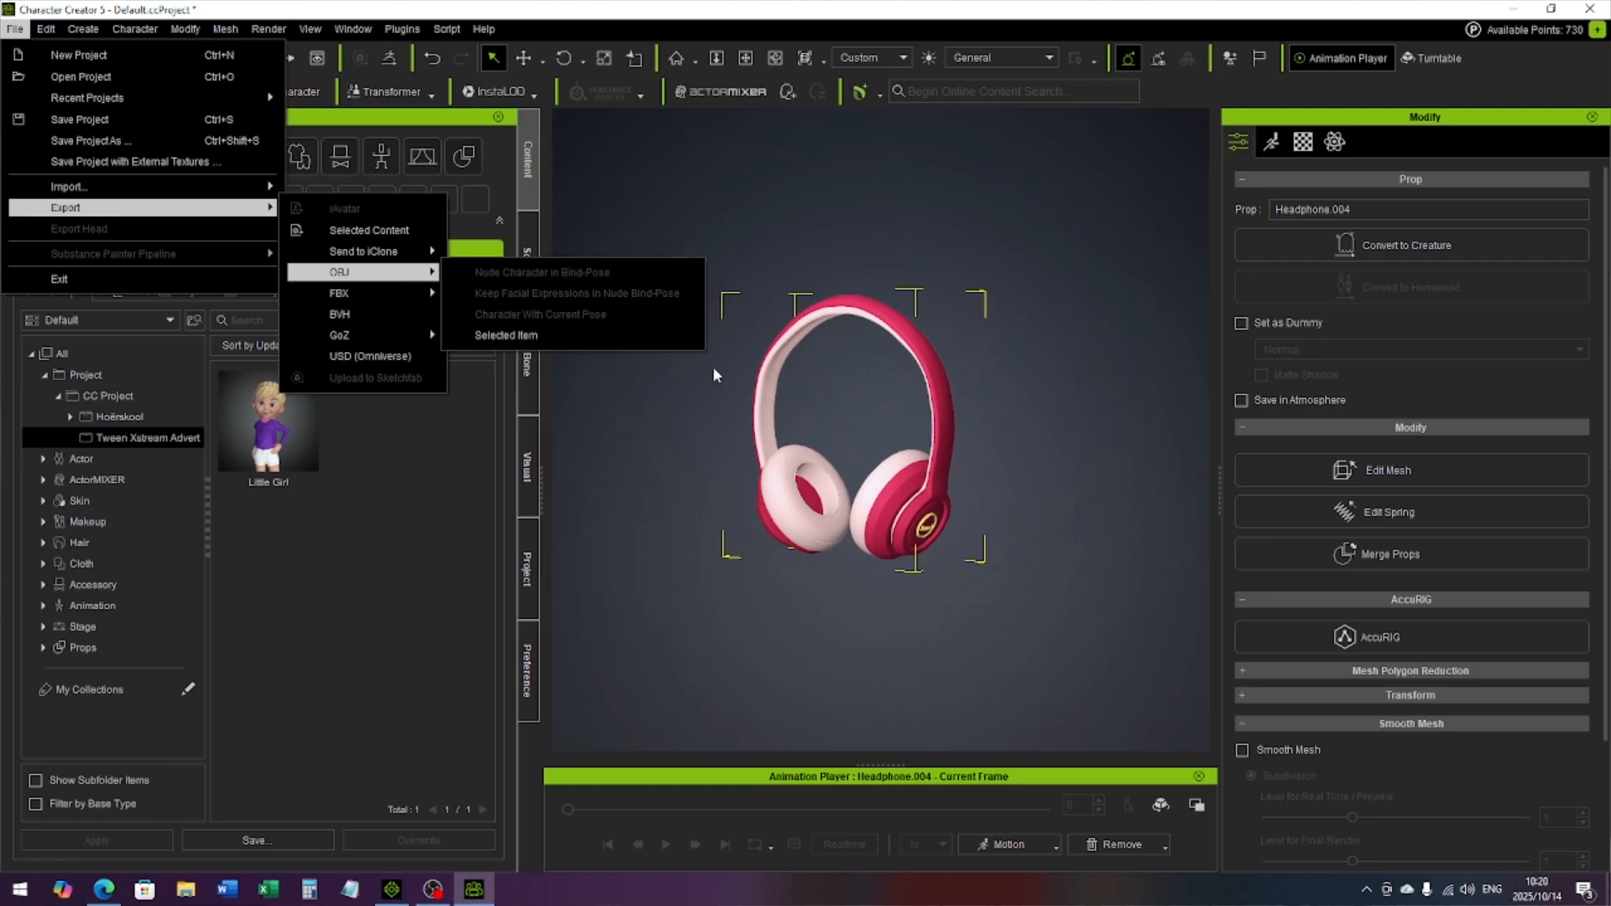
mouse_move(365, 302)
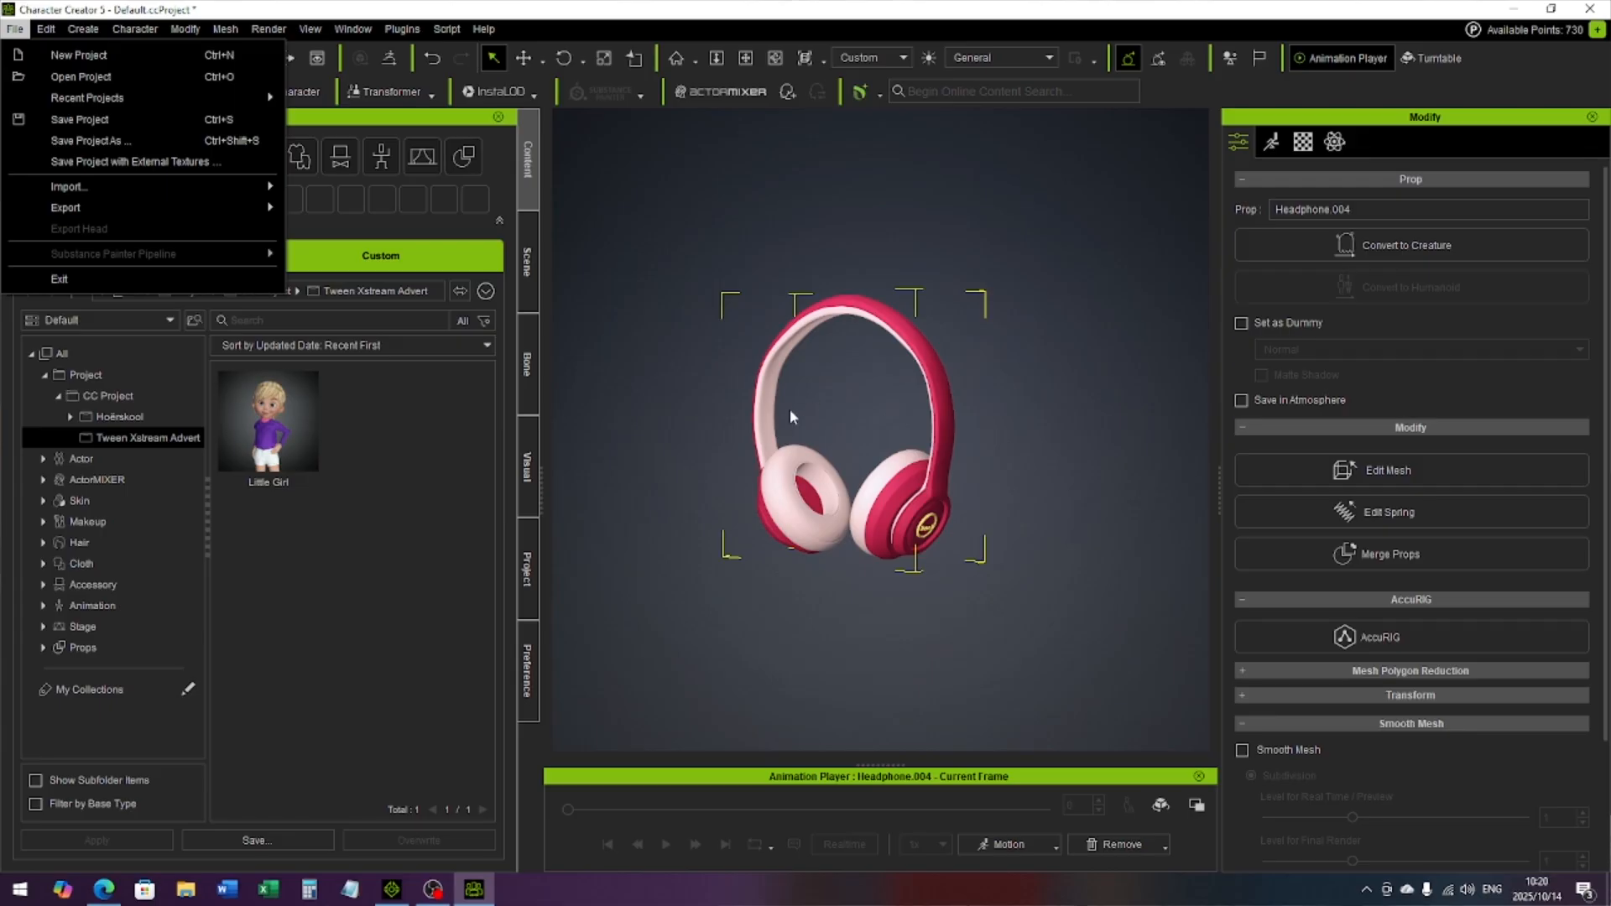
click(43, 32)
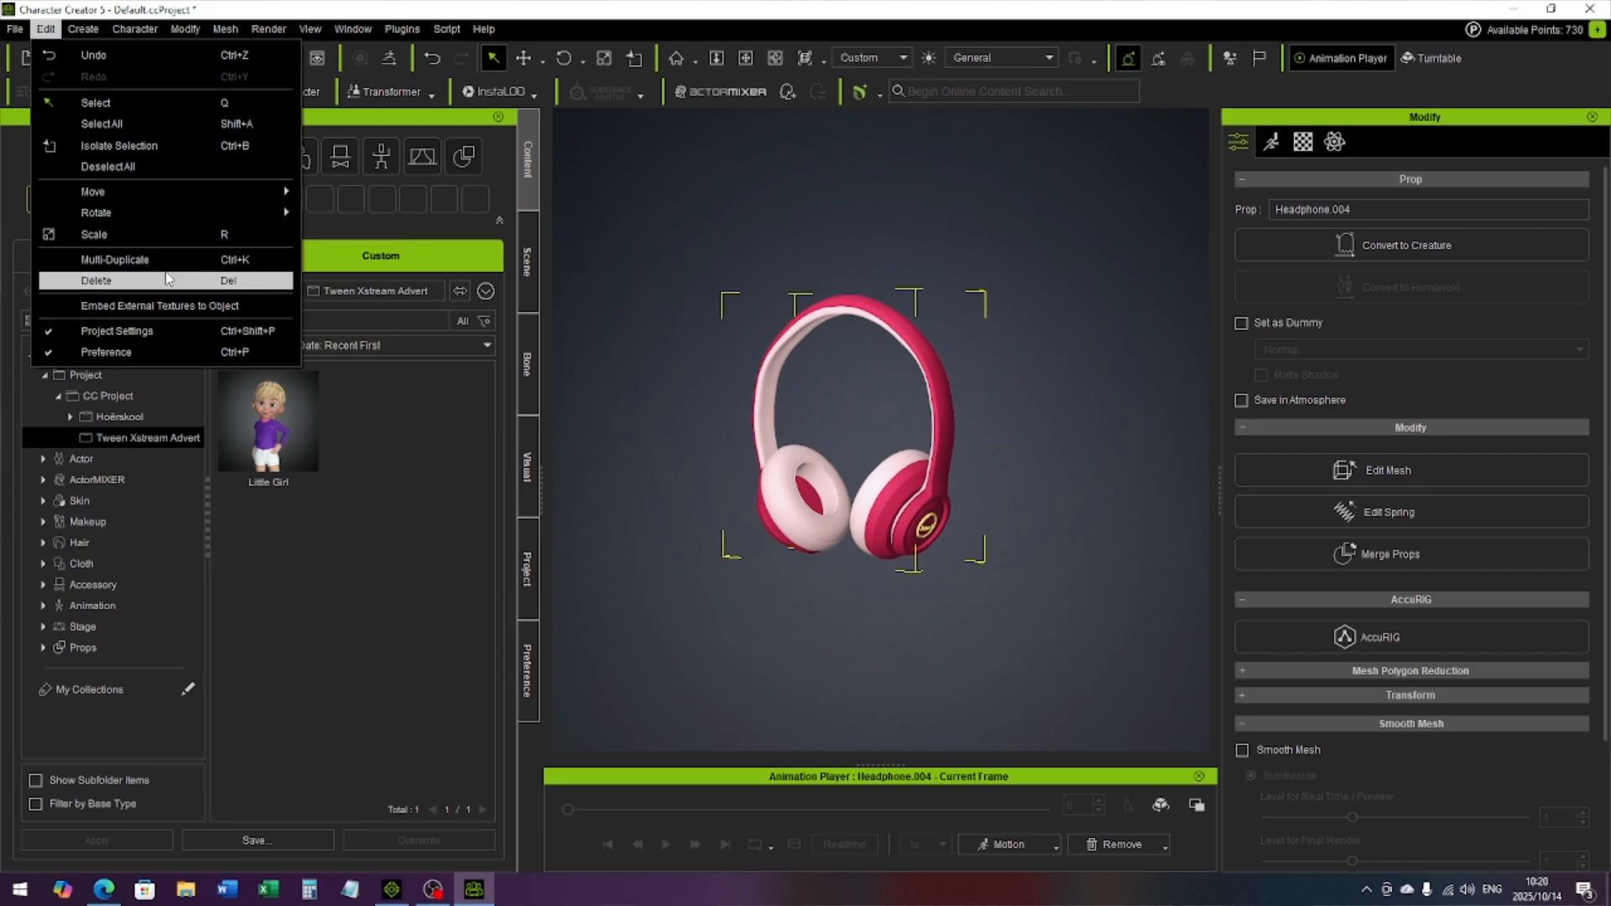
mouse_move(15, 29)
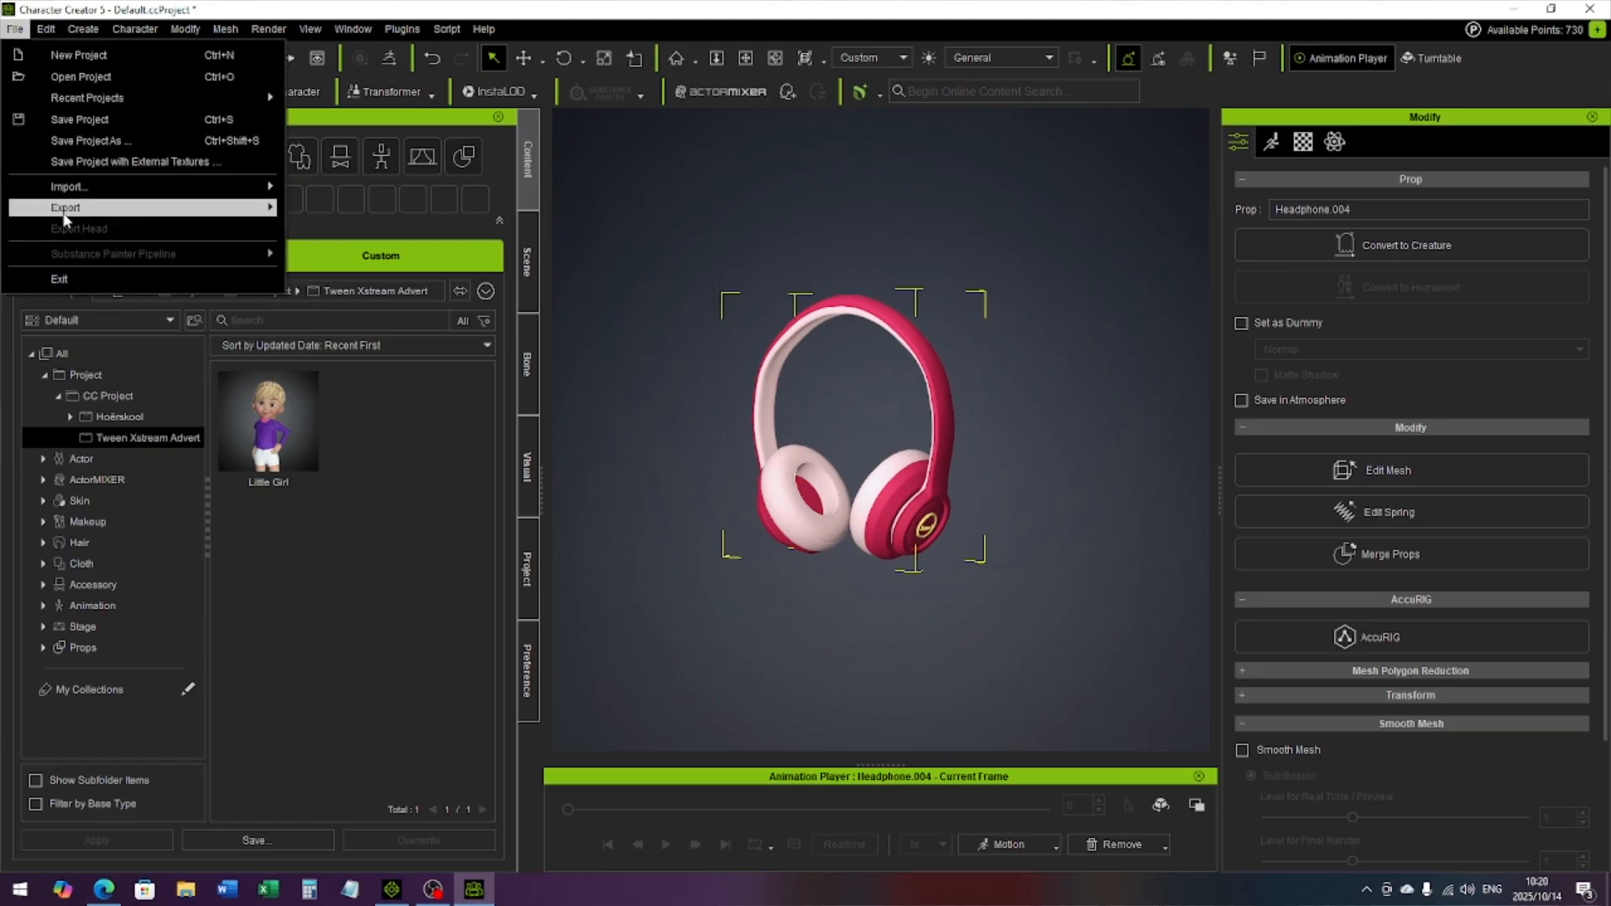
mouse_move(109, 208)
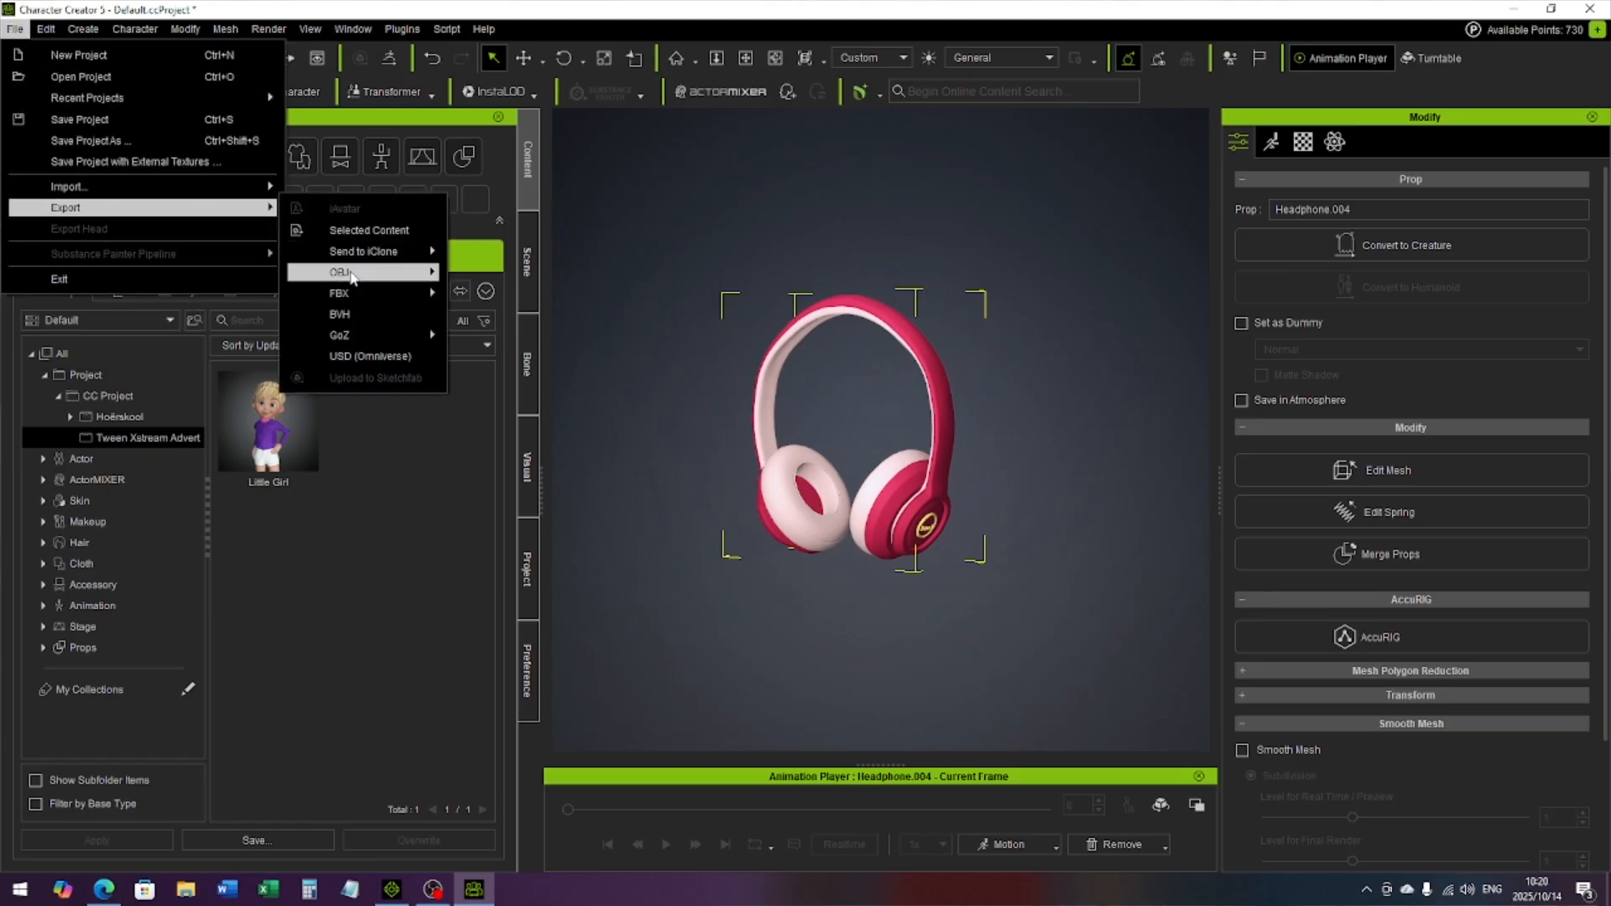
mouse_move(419, 273)
click(506, 335)
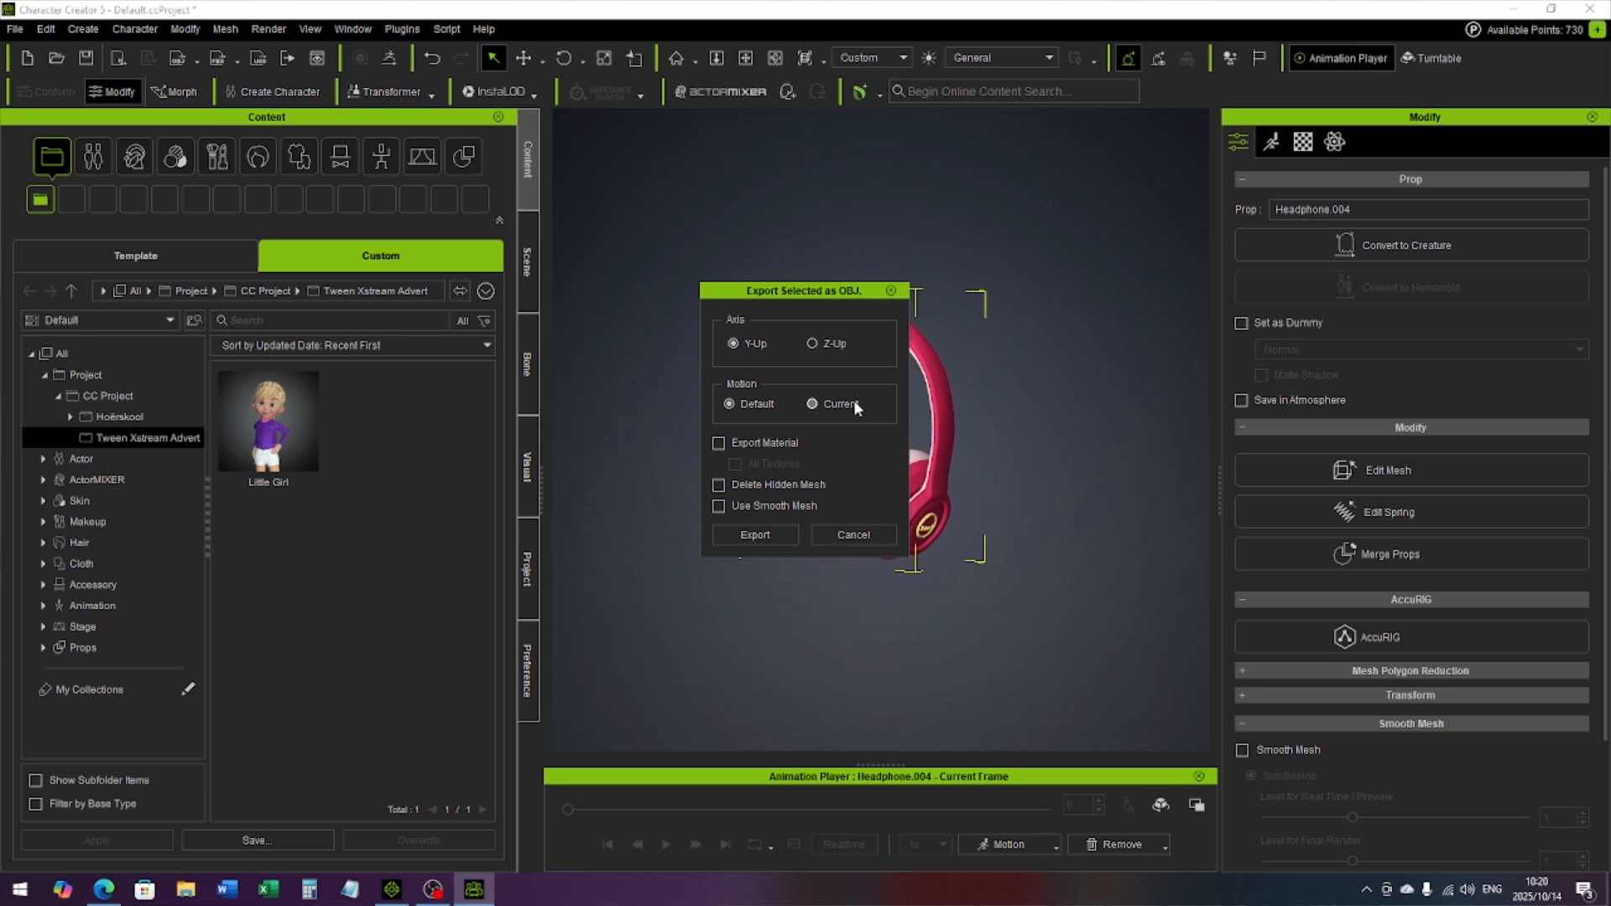
click(755, 535)
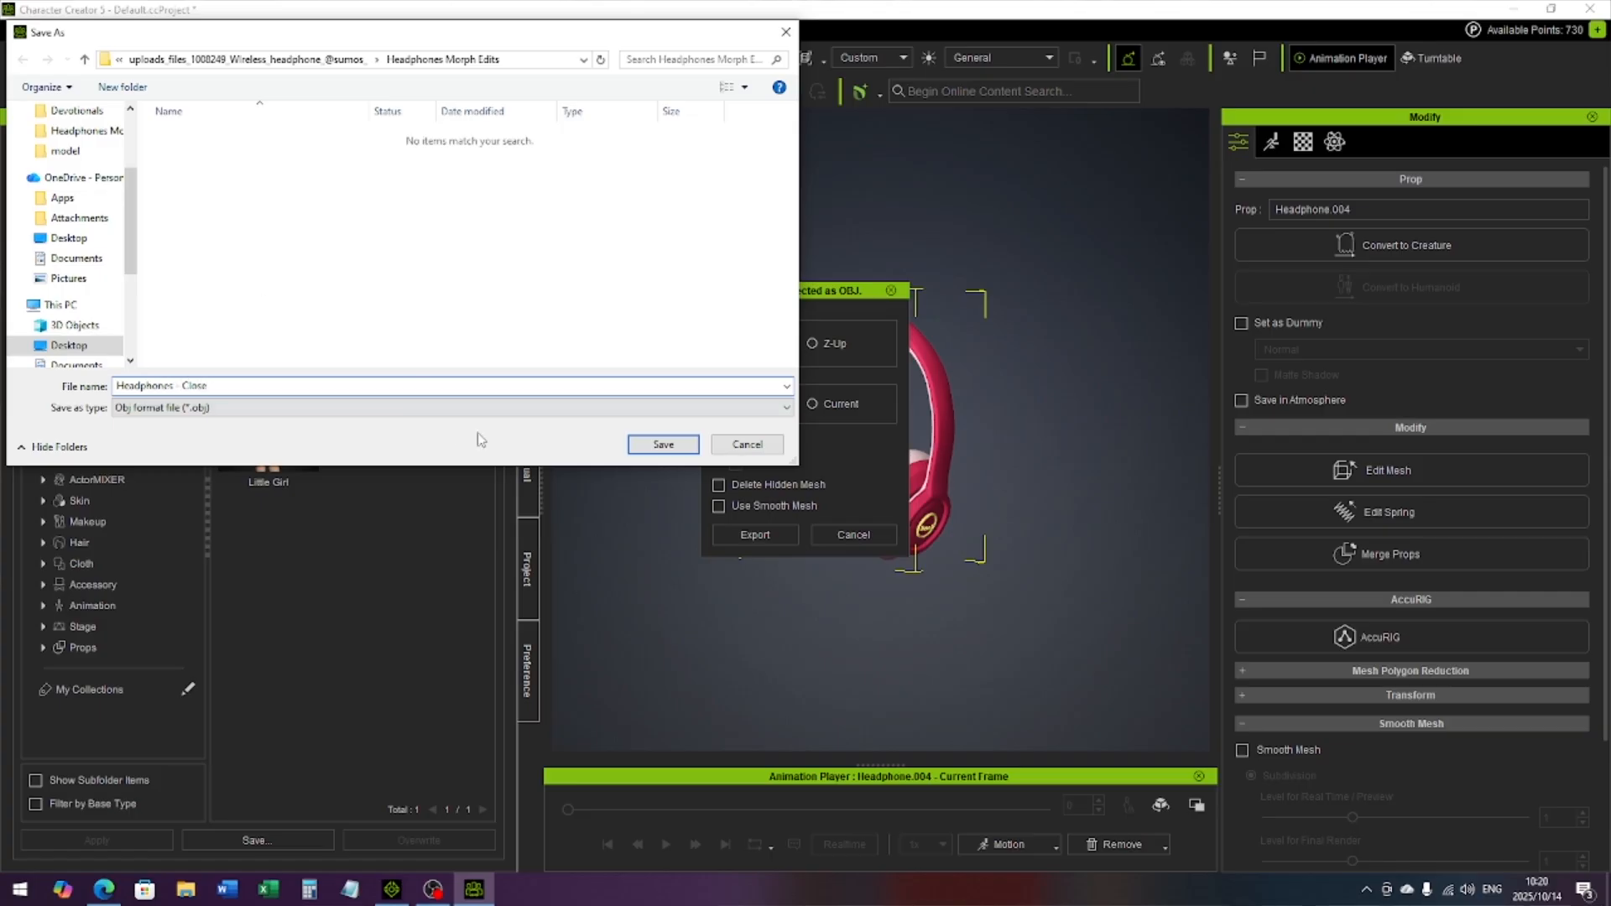
click(663, 444)
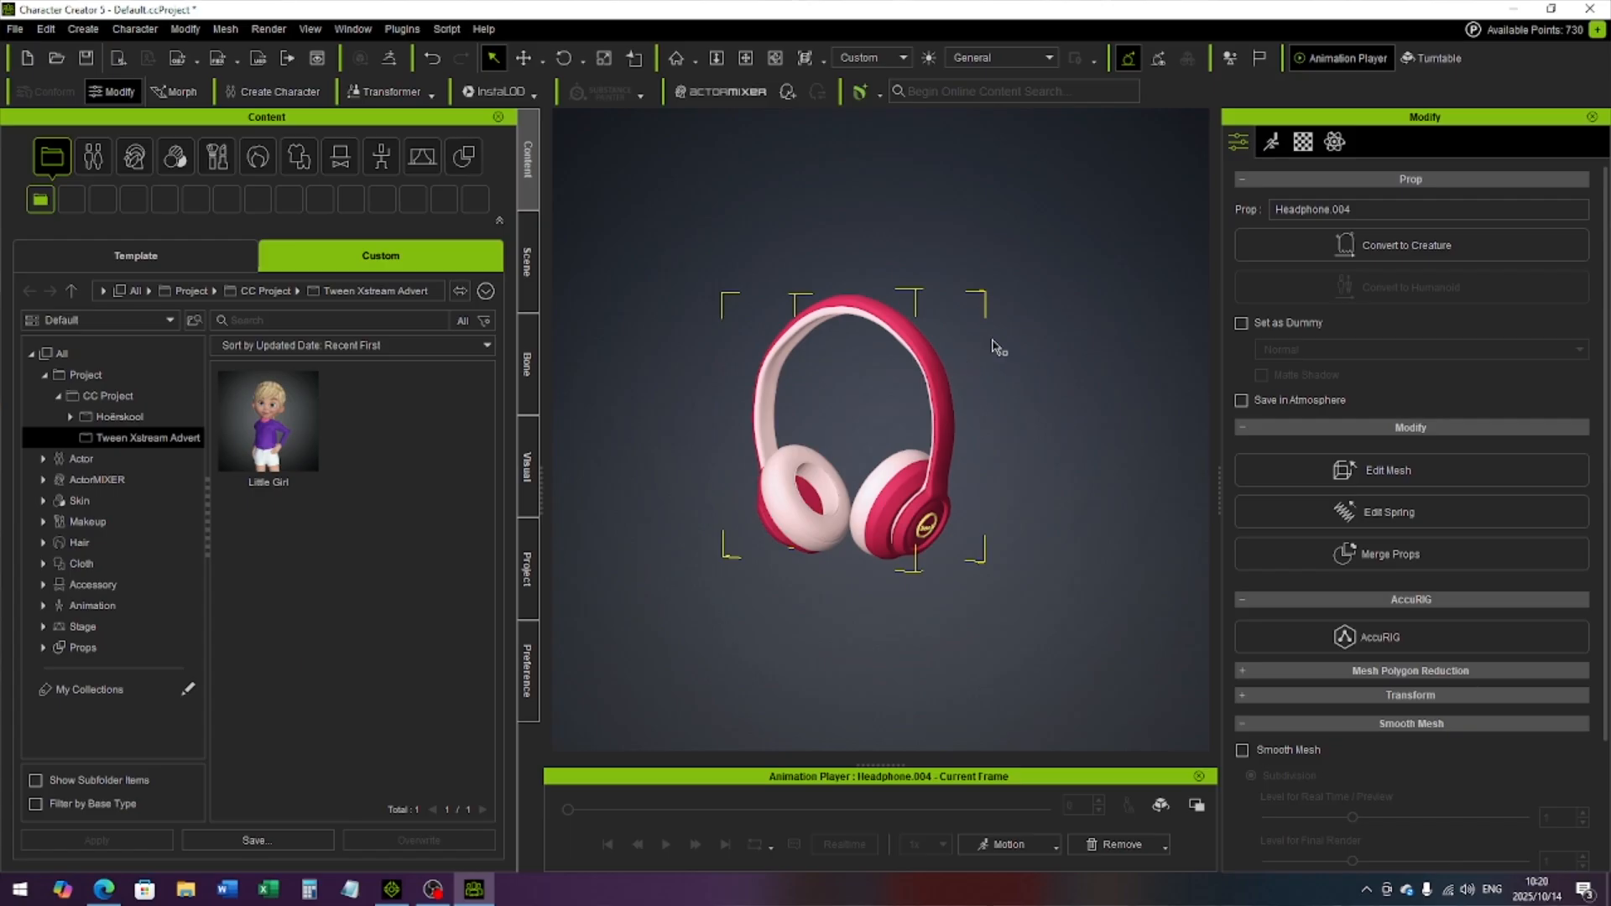
Start editing the headphone mesh by vertex and rotate the right half, from the headband's centre down, until its ear cup stands upright.
alt+drag(1000, 417, 1254, 377)
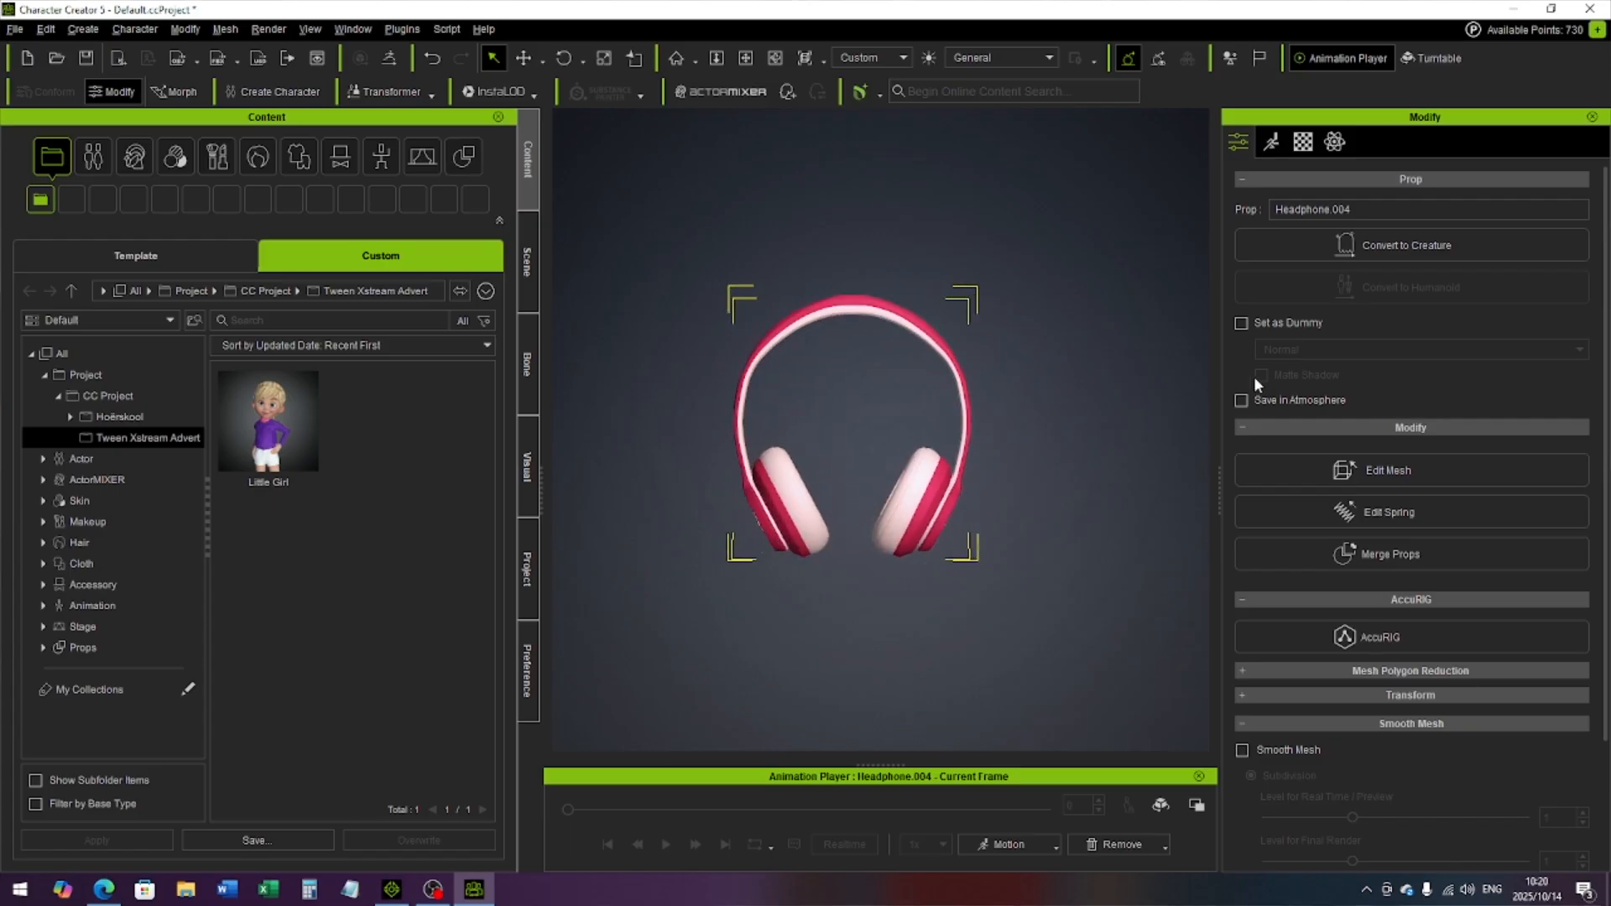
click(1397, 472)
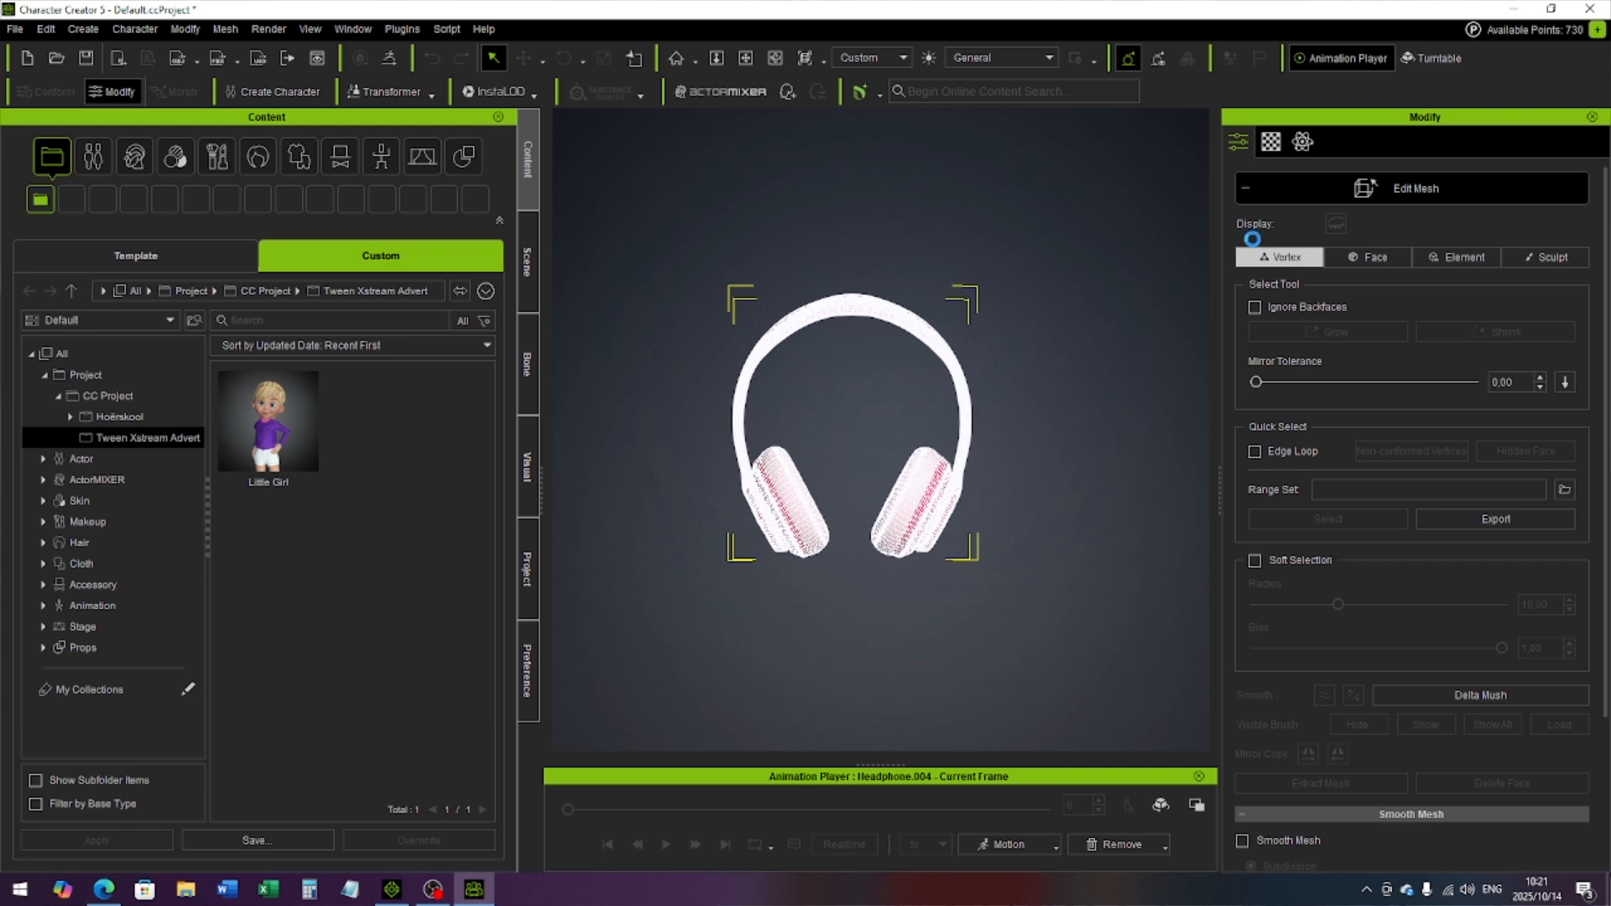
drag(1102, 232, 853, 616)
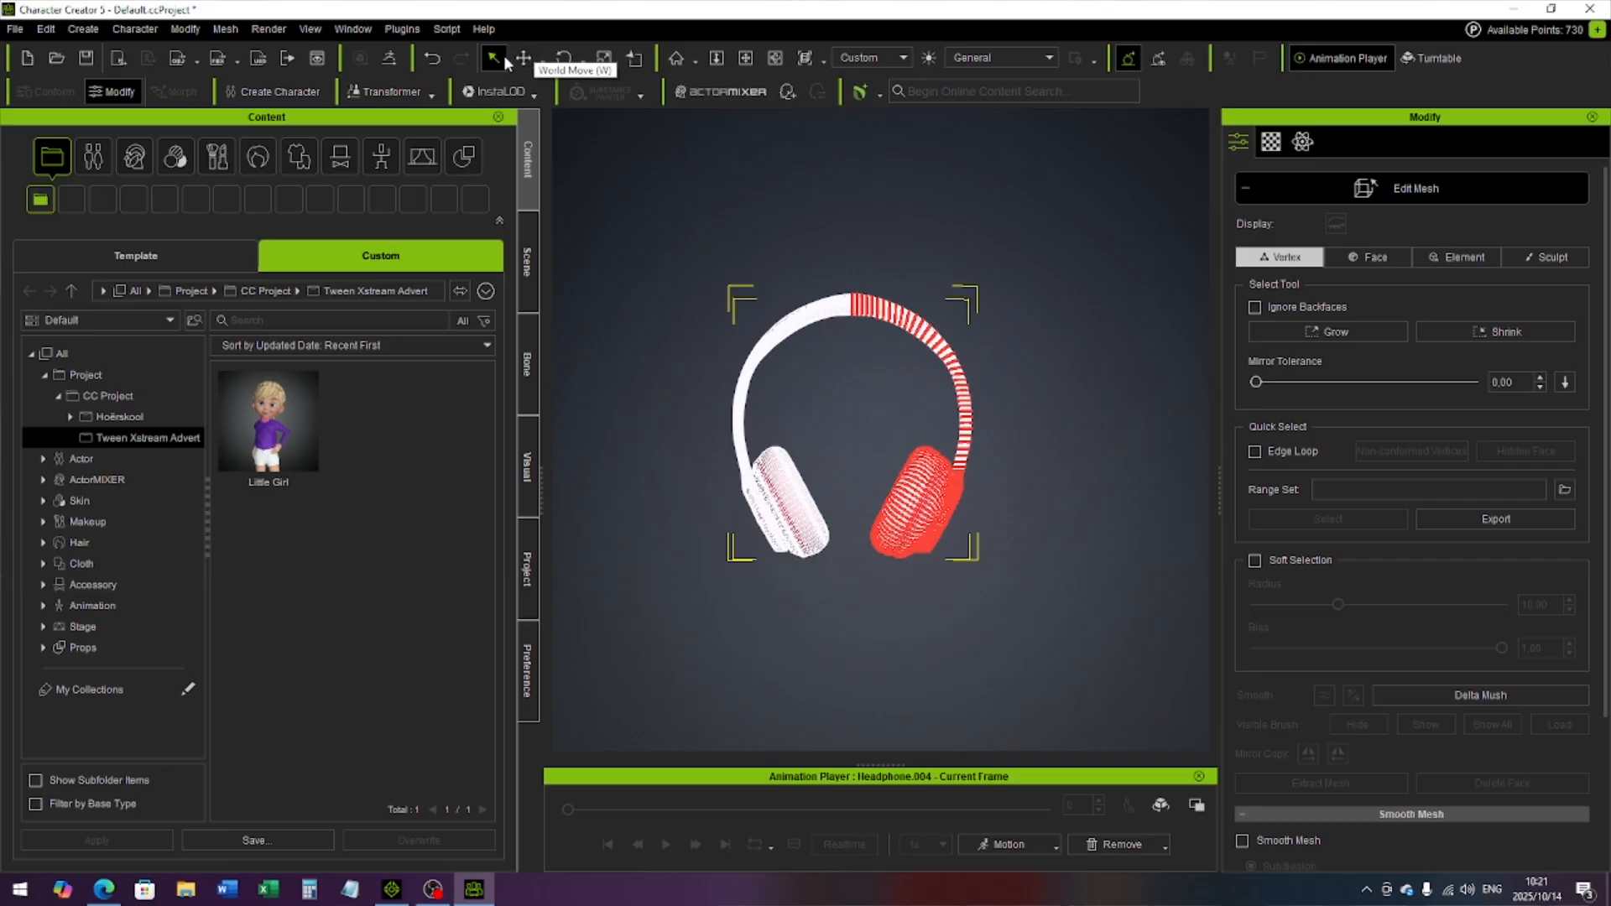
click(563, 58)
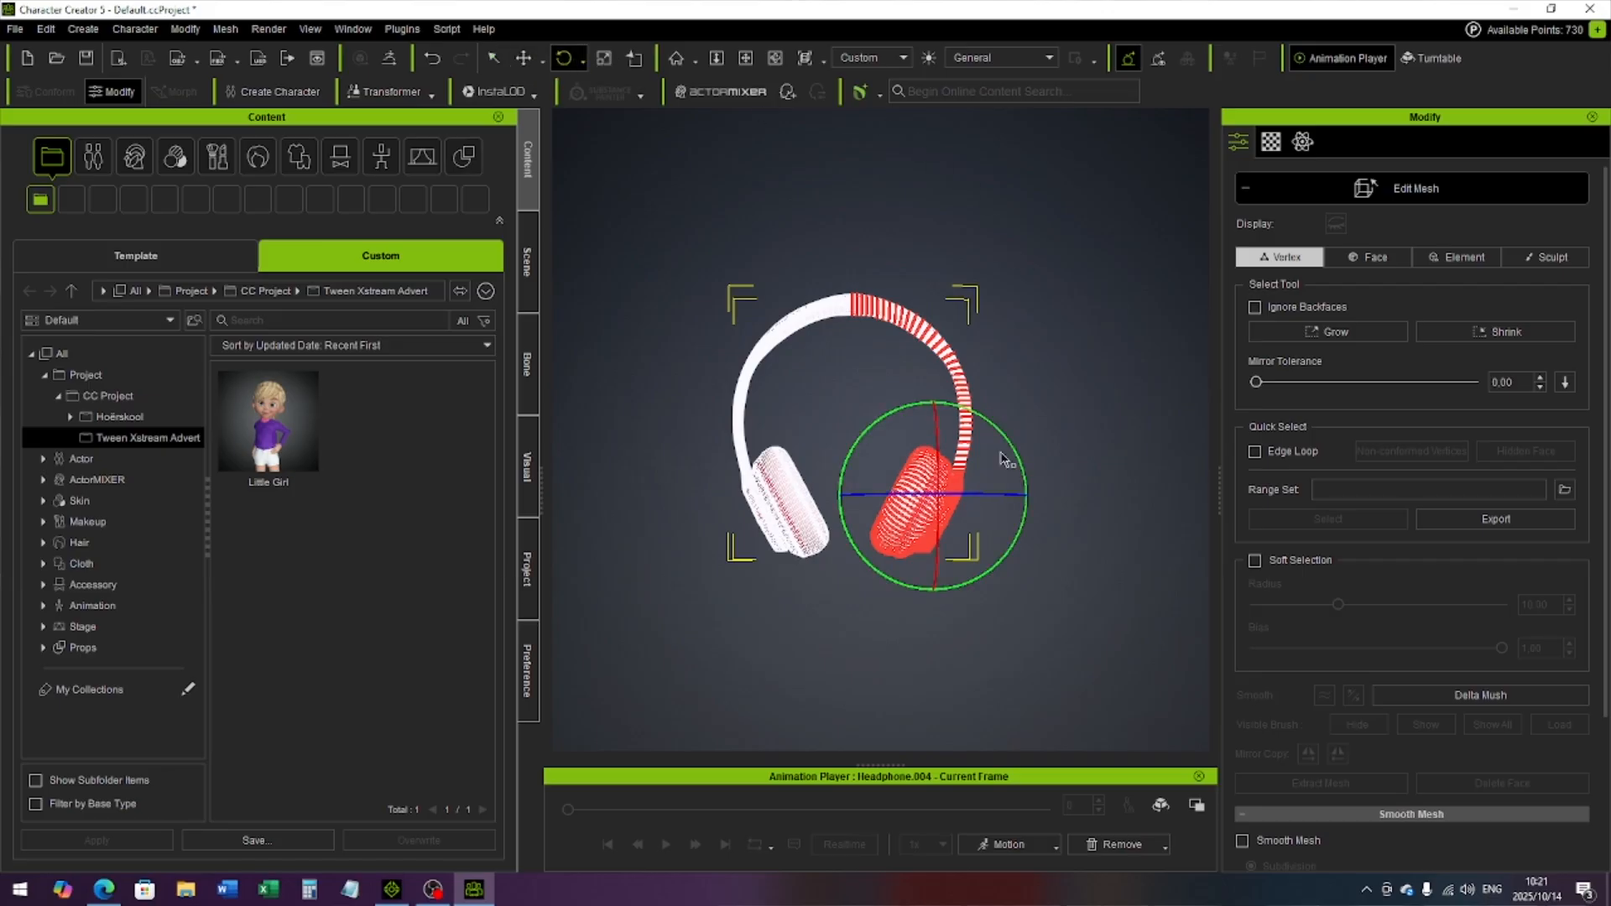
drag(1024, 475, 964, 462)
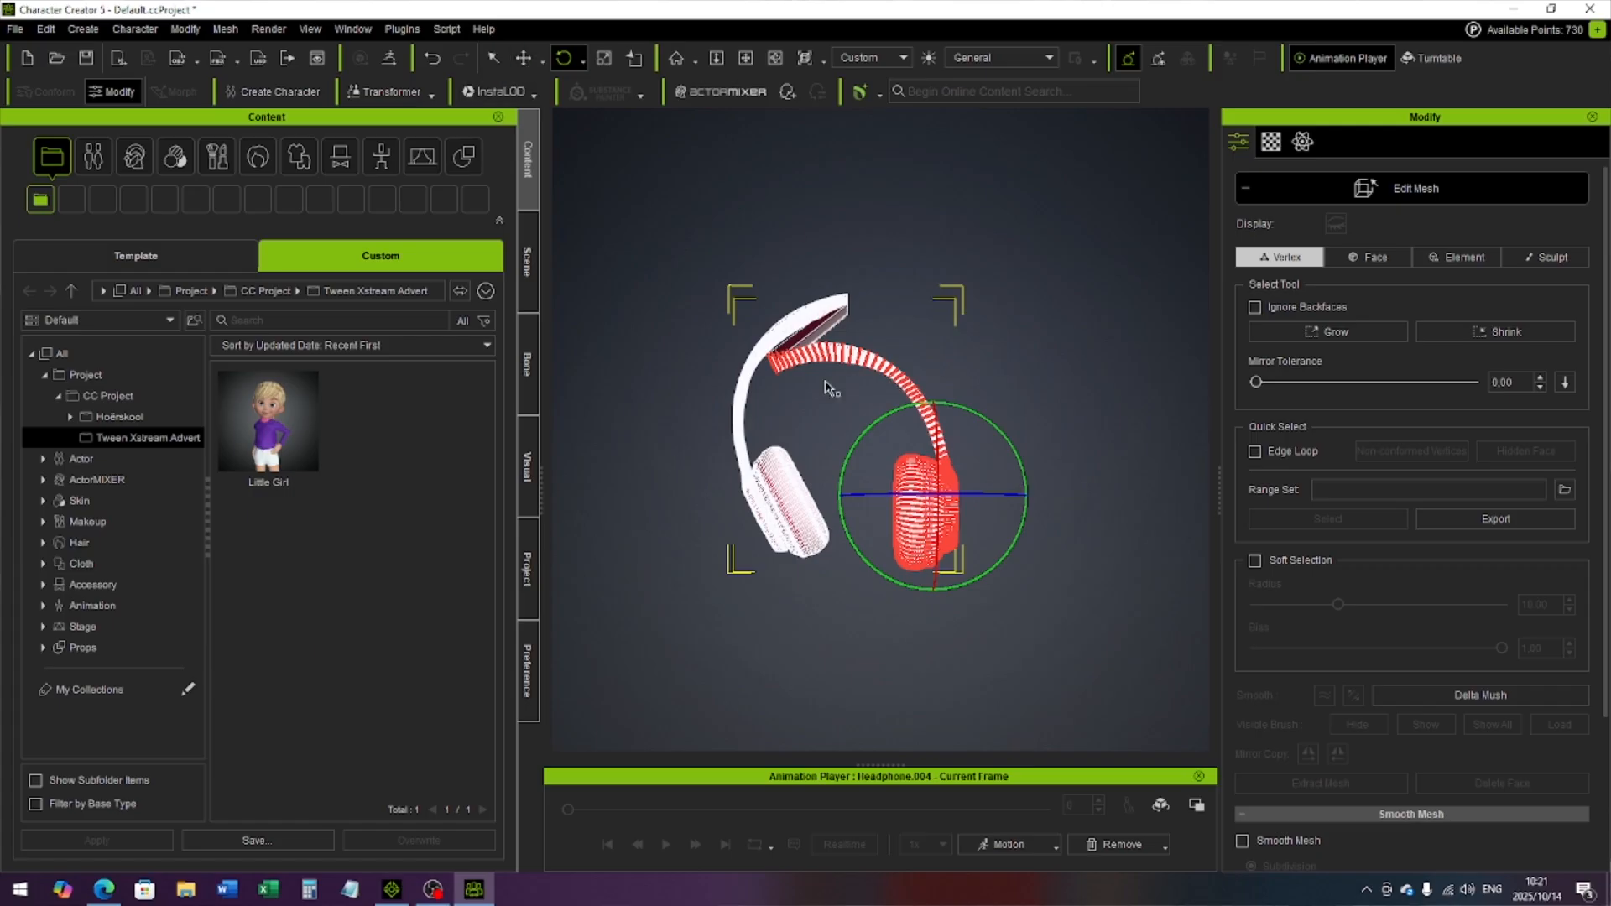
Move the rotated right half up and outward so its band end meets the left half, and deselect the vertices.
alt+drag(1100, 336, 1085, 370)
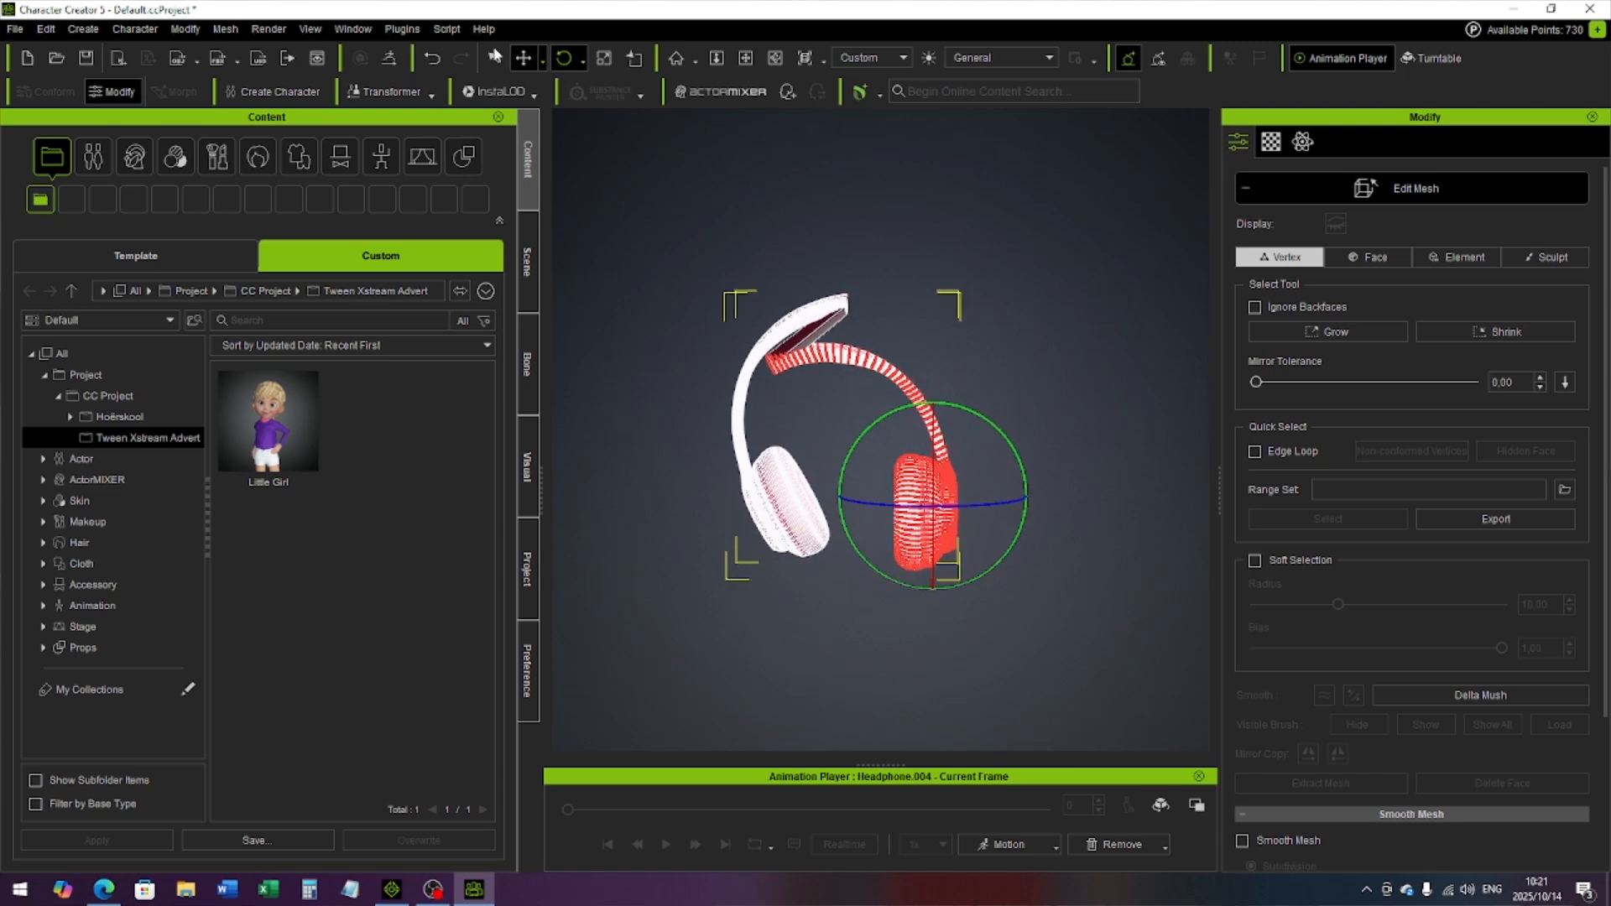
click(524, 57)
drag(965, 467, 1044, 412)
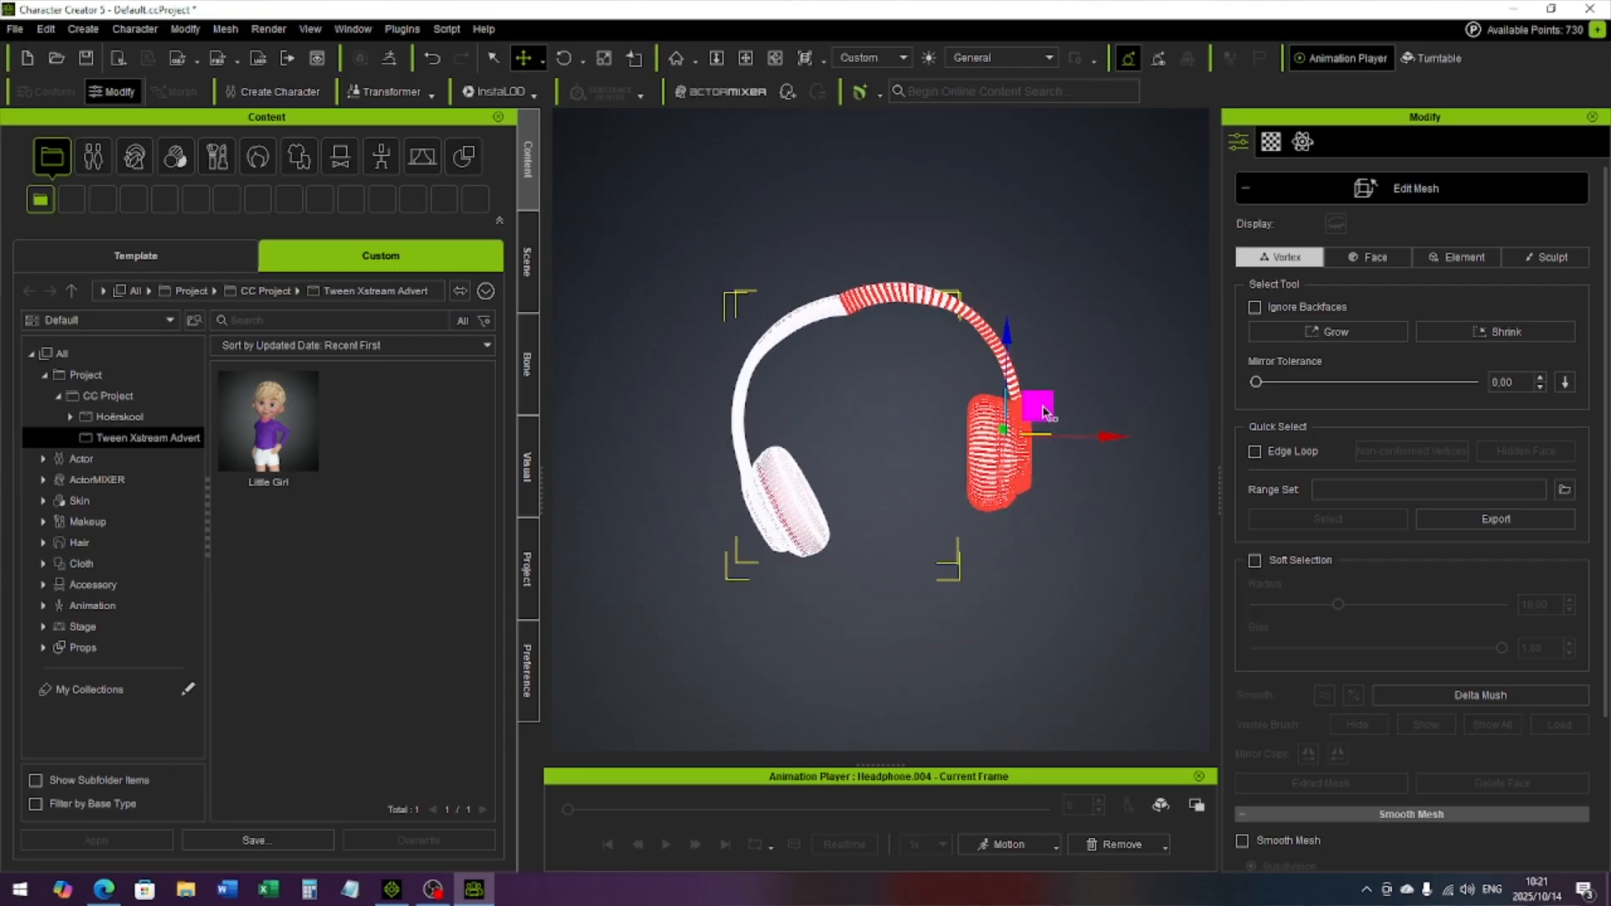
click(1131, 355)
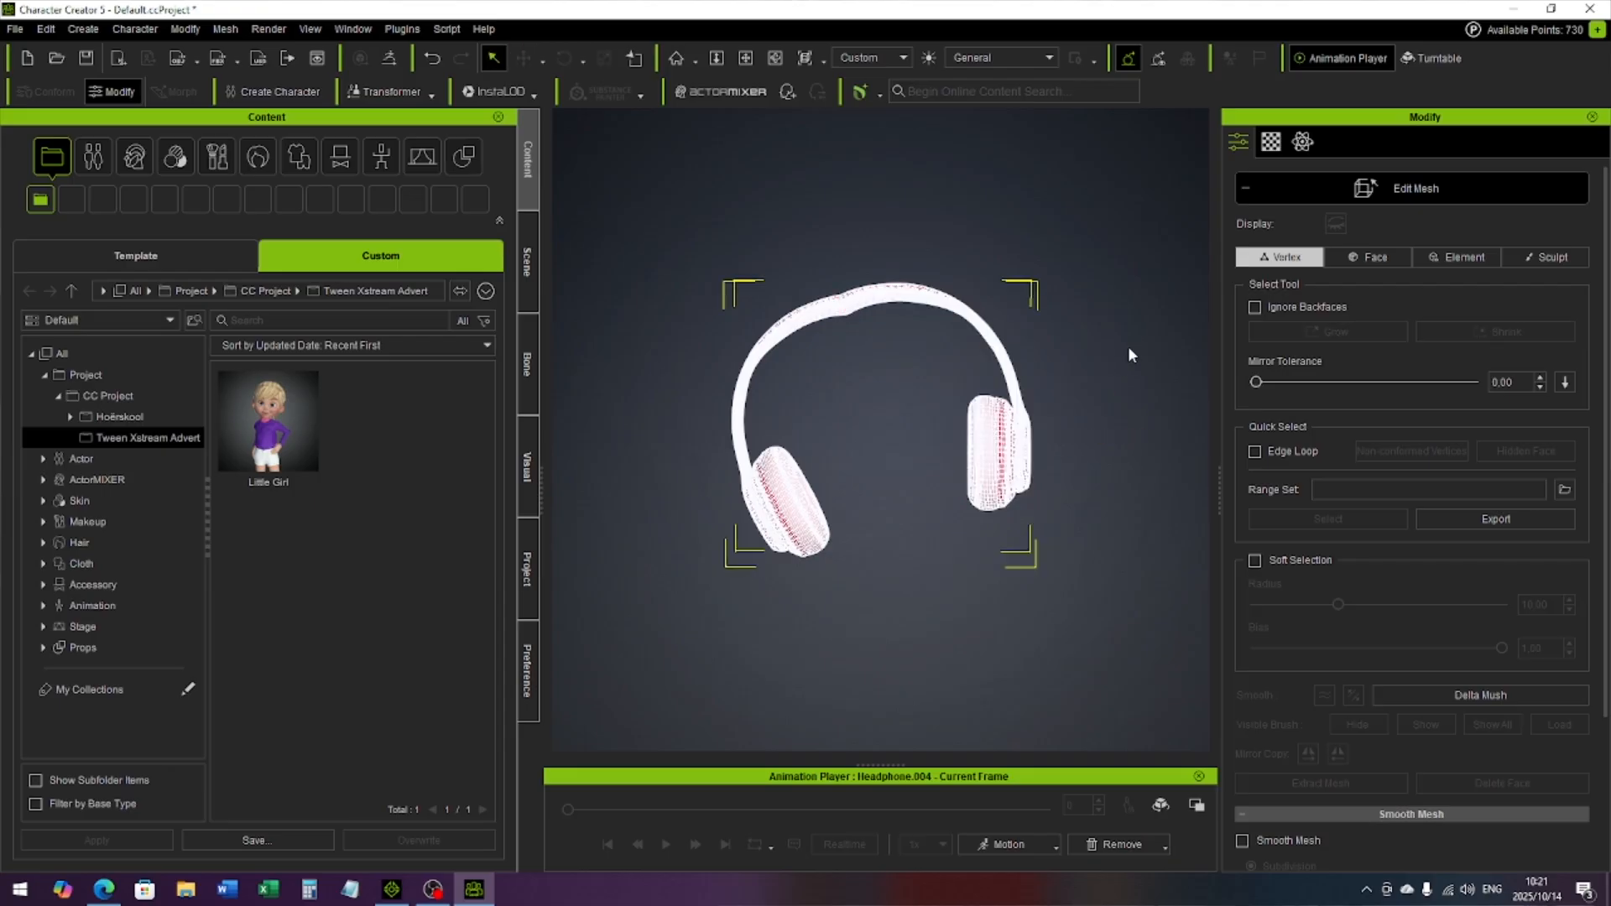
Rotate the left half's vertices until the ear cup is upright and move them up and outward to meet the headband's centre.
drag(642, 218, 846, 641)
click(563, 58)
drag(812, 416, 831, 427)
click(523, 57)
drag(802, 474, 733, 423)
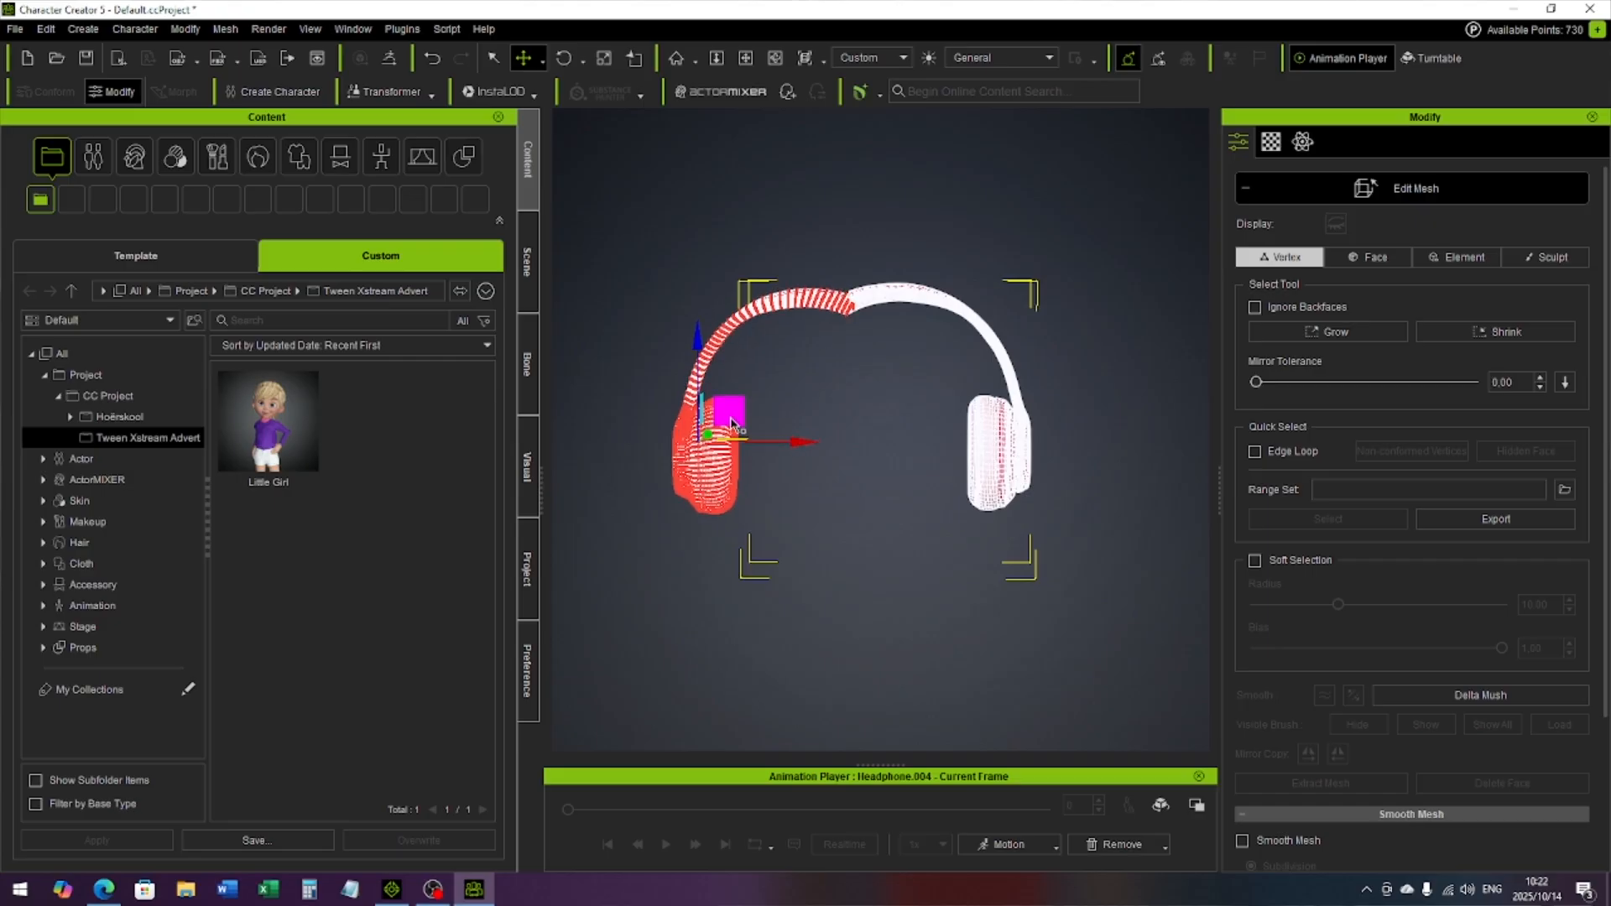
drag(734, 422, 734, 422)
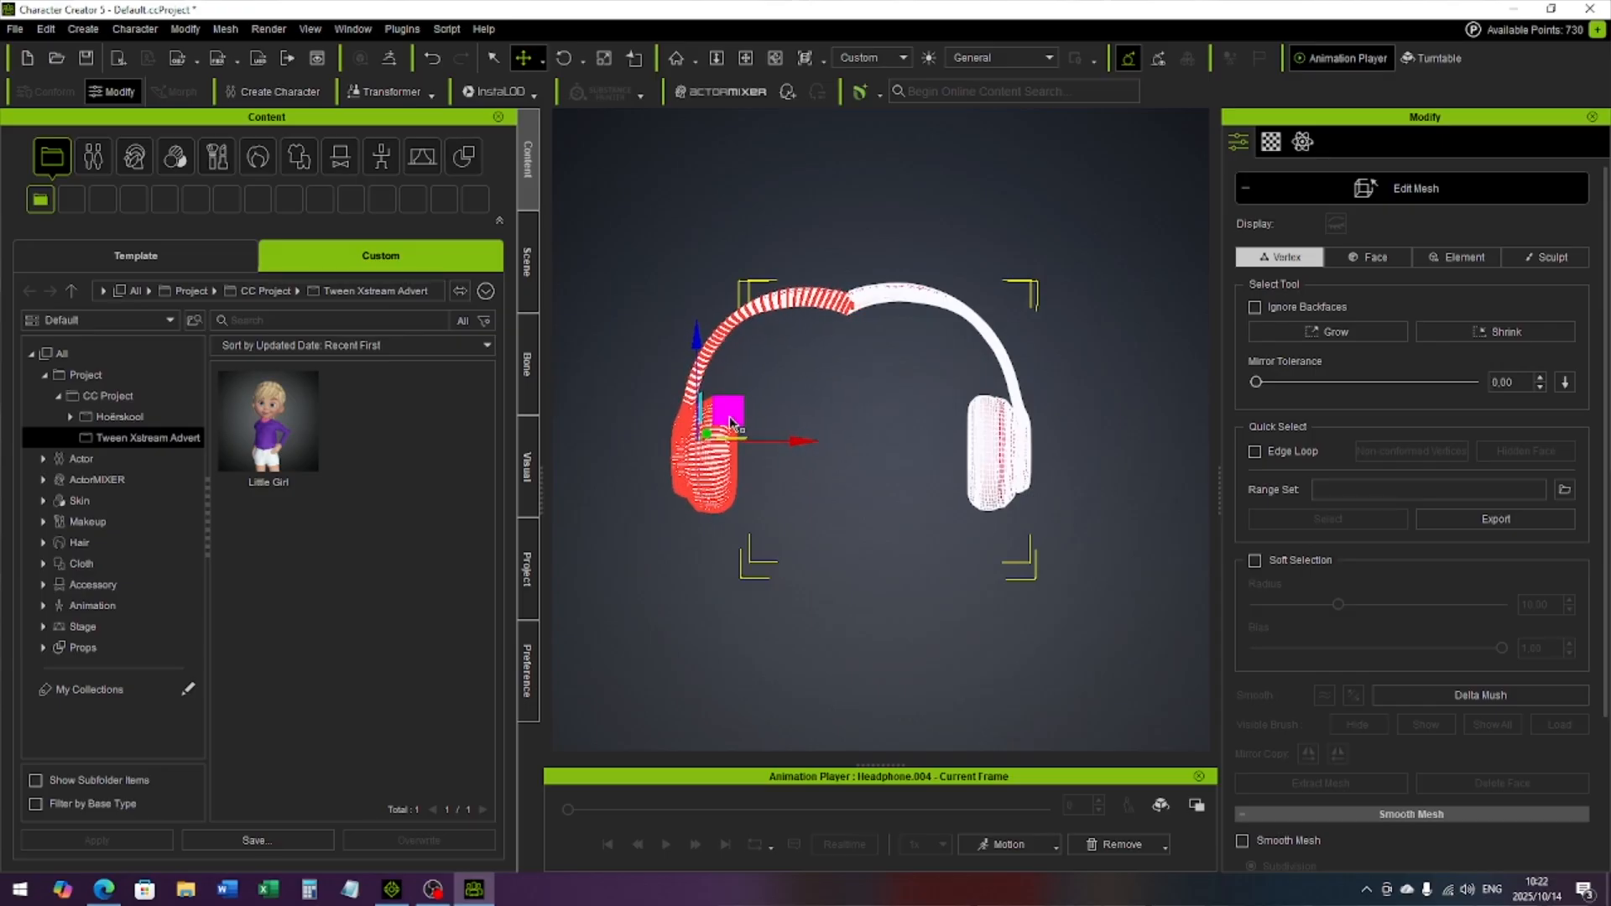
click(965, 273)
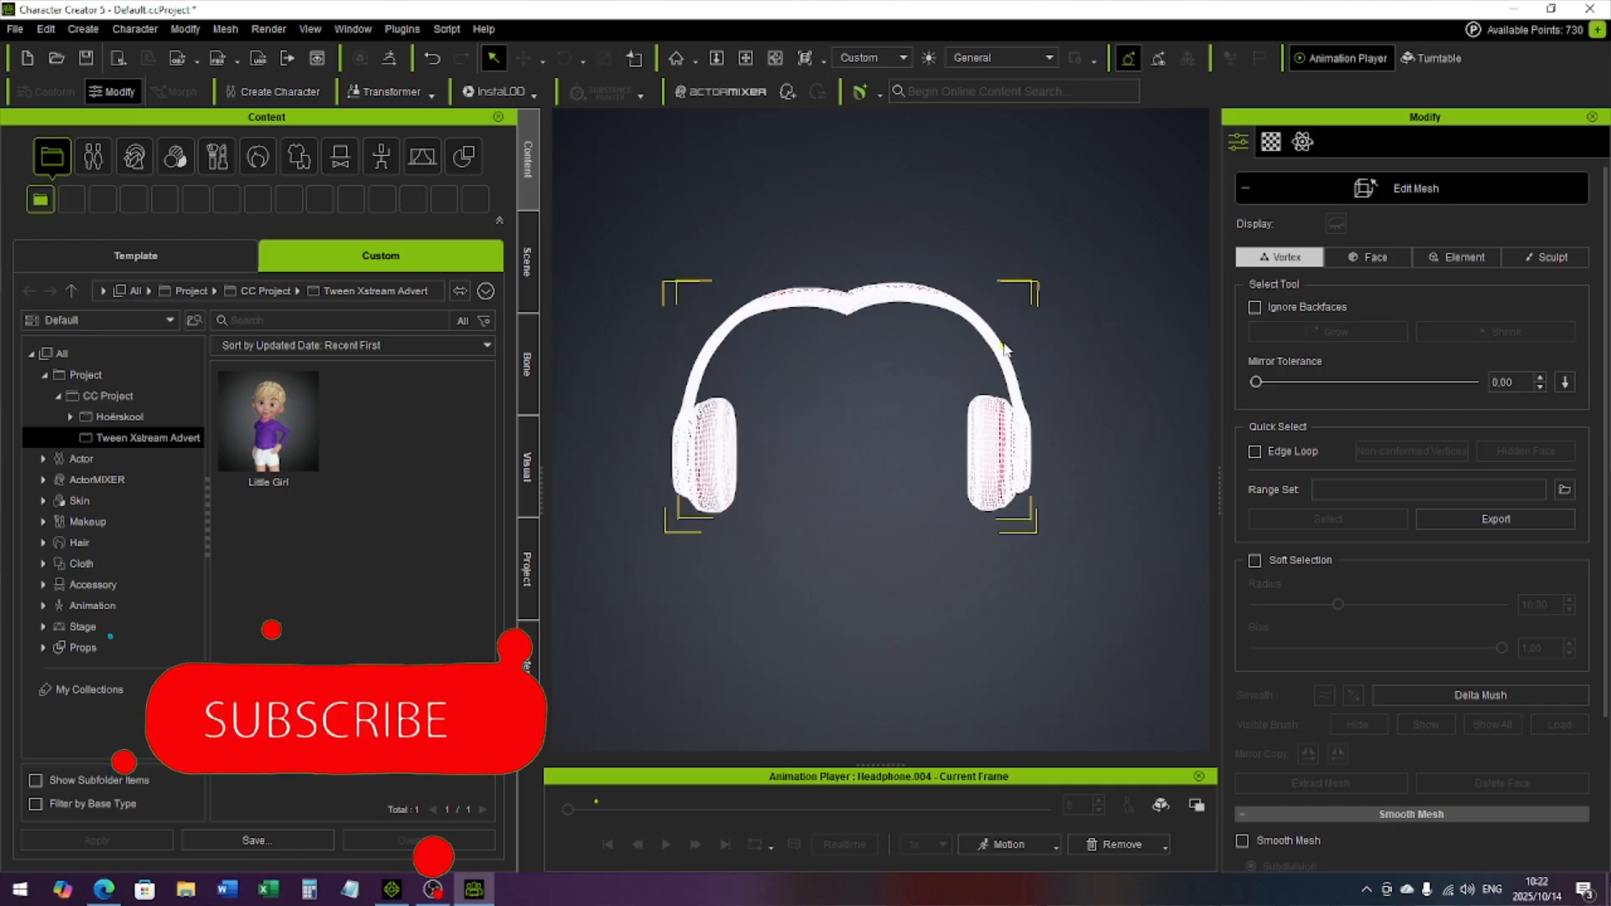
Restore the left half's vertex selection and nudge it slightly to line up the headband joint, finishing with the vertices deselected.
key(ctrl+z)
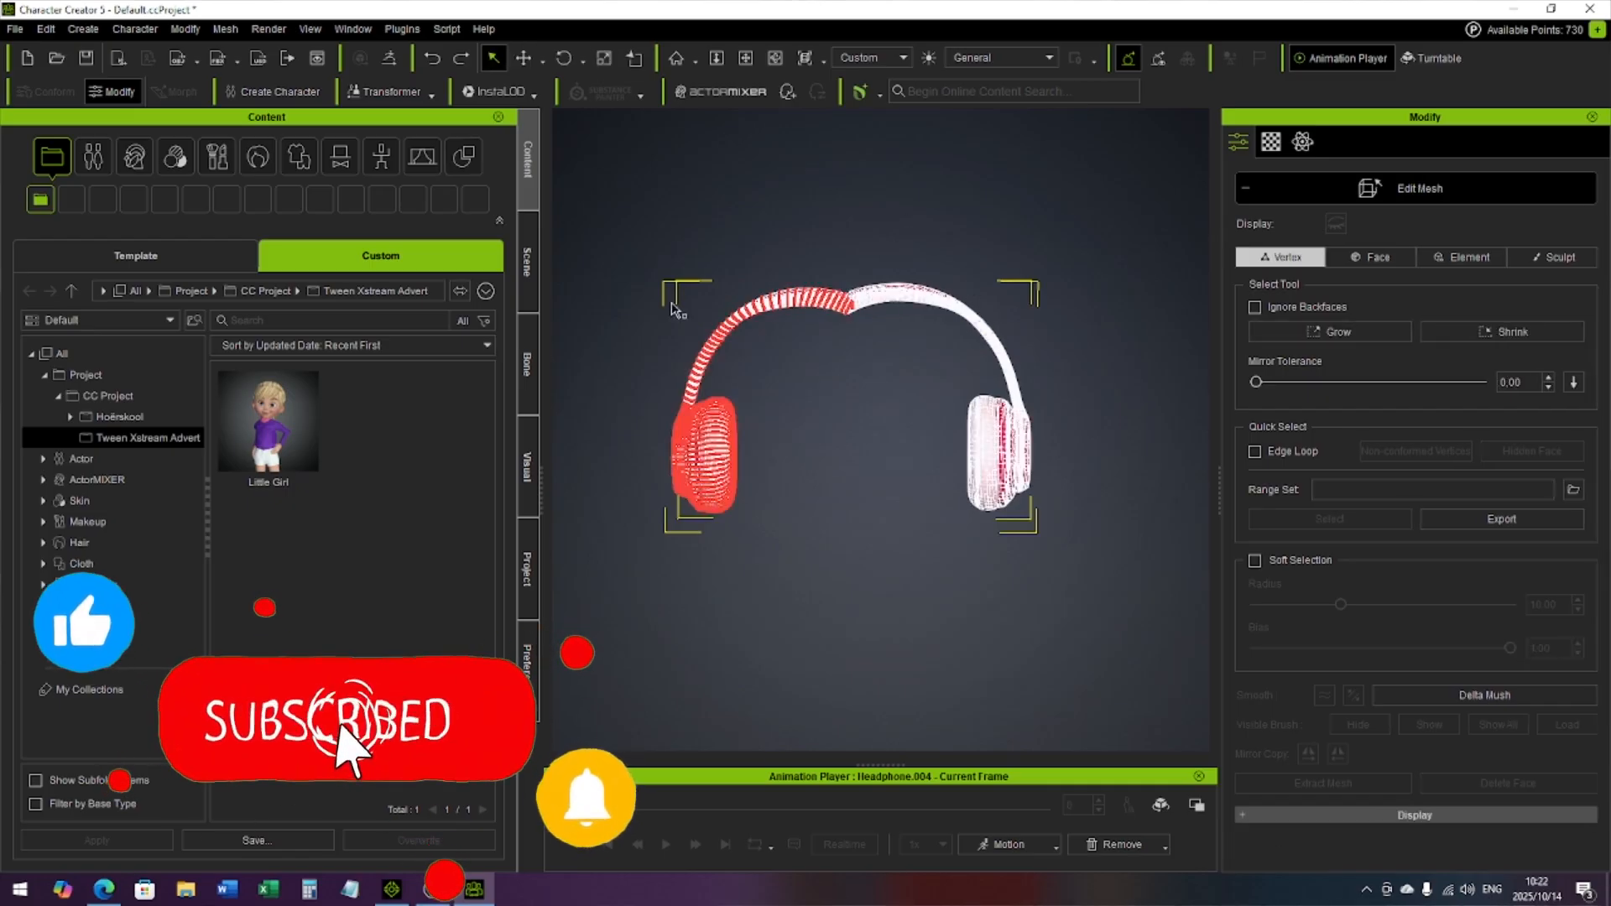
click(525, 61)
scroll(842, 351, up, 5)
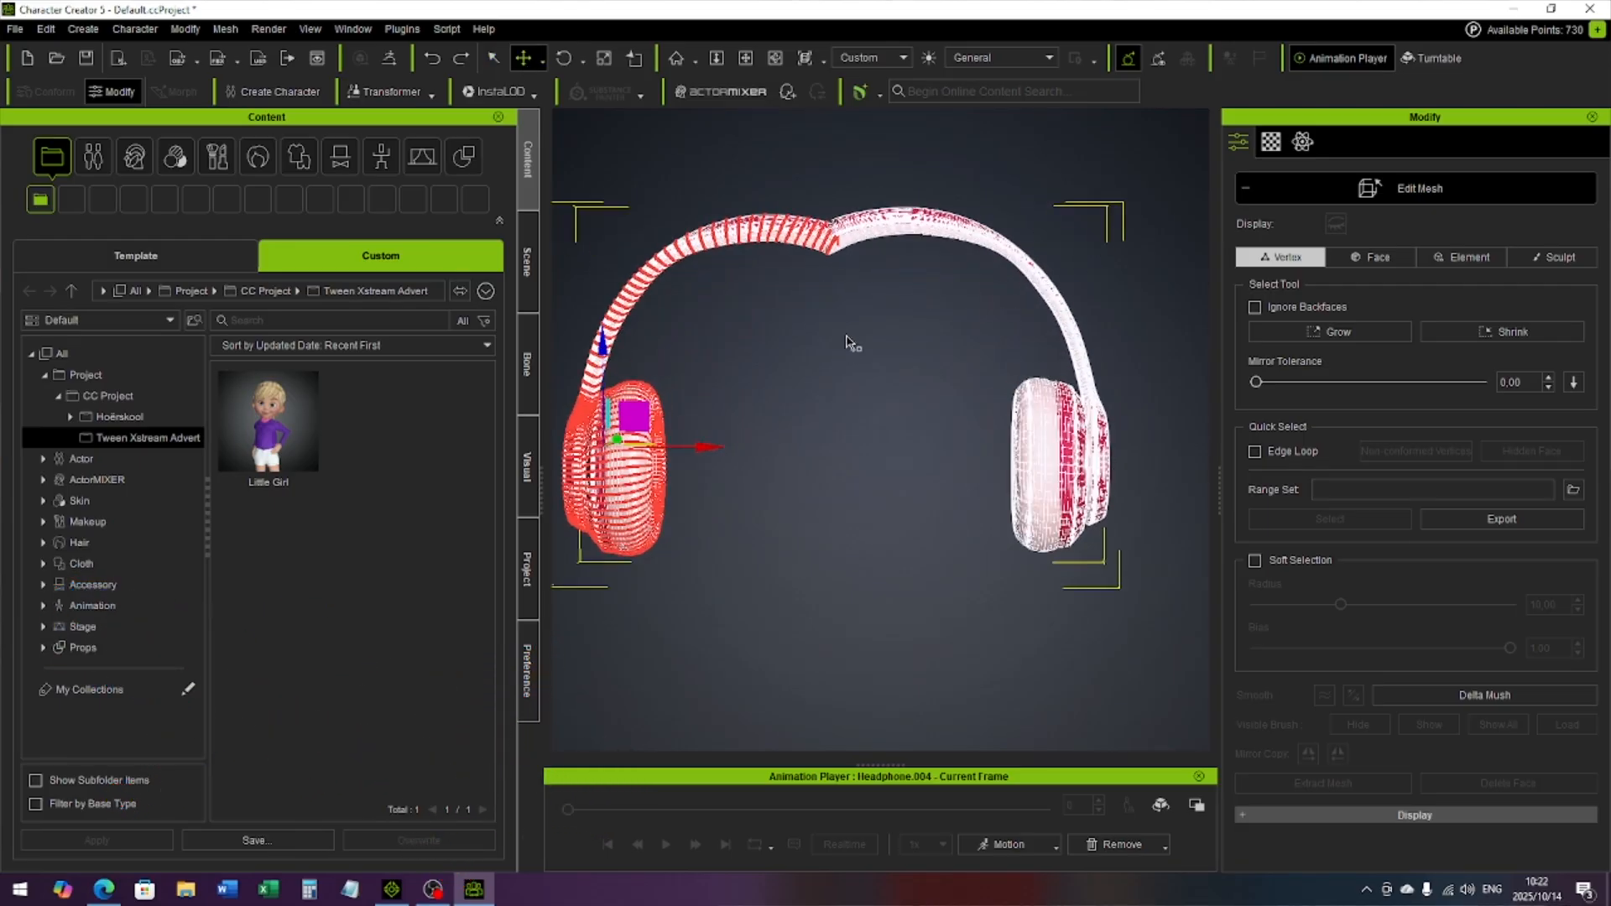
middle_drag(859, 335, 934, 317)
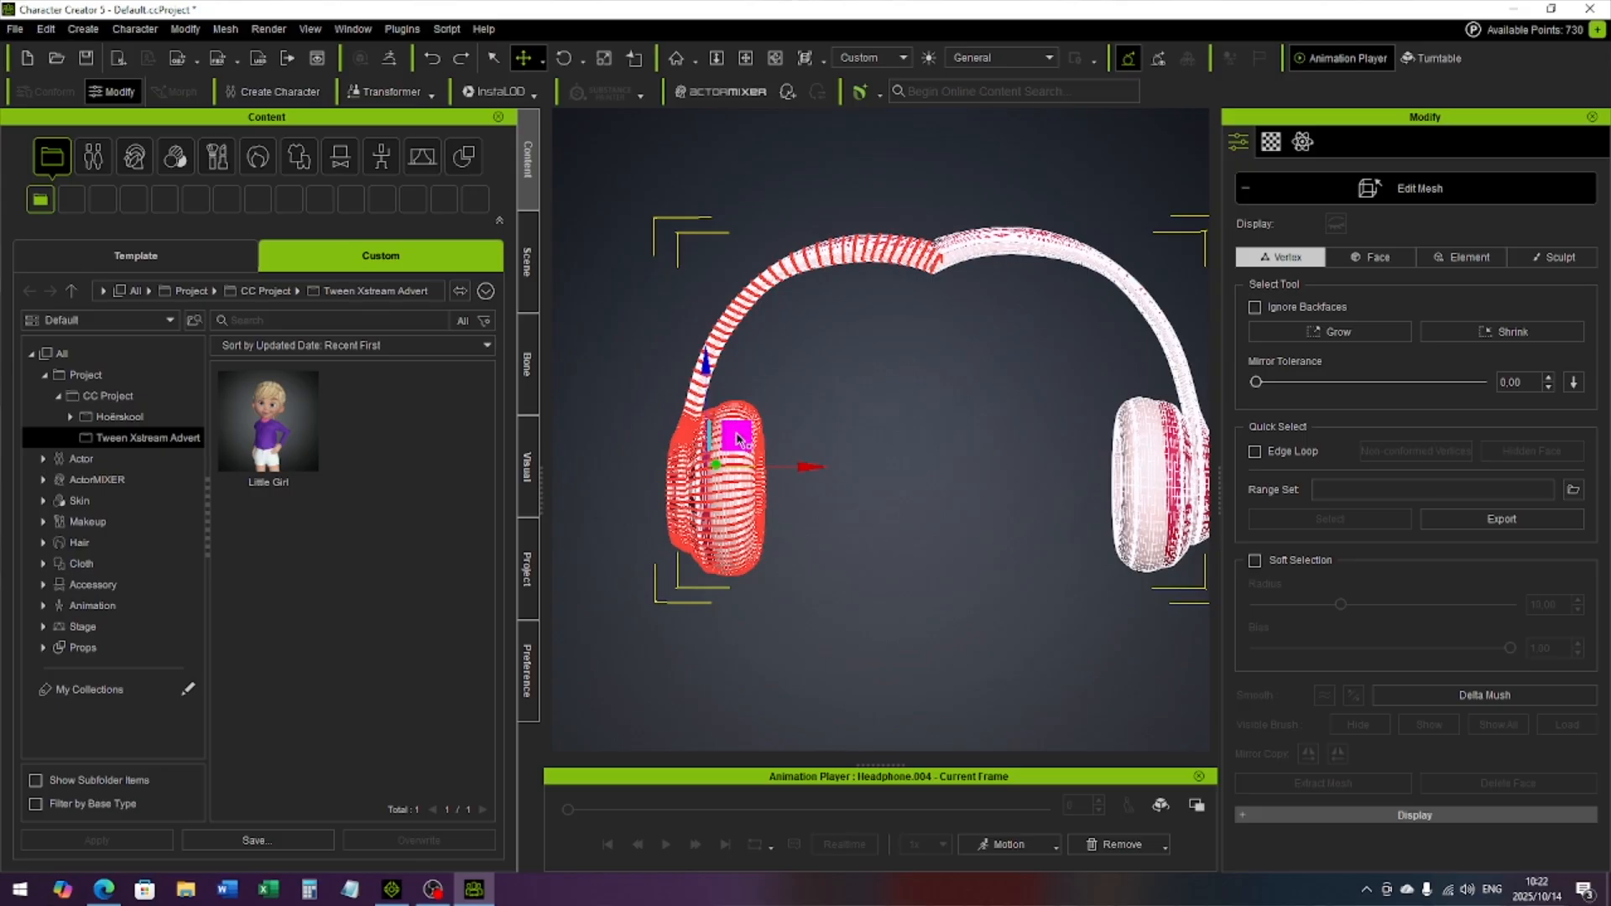
drag(736, 437, 738, 436)
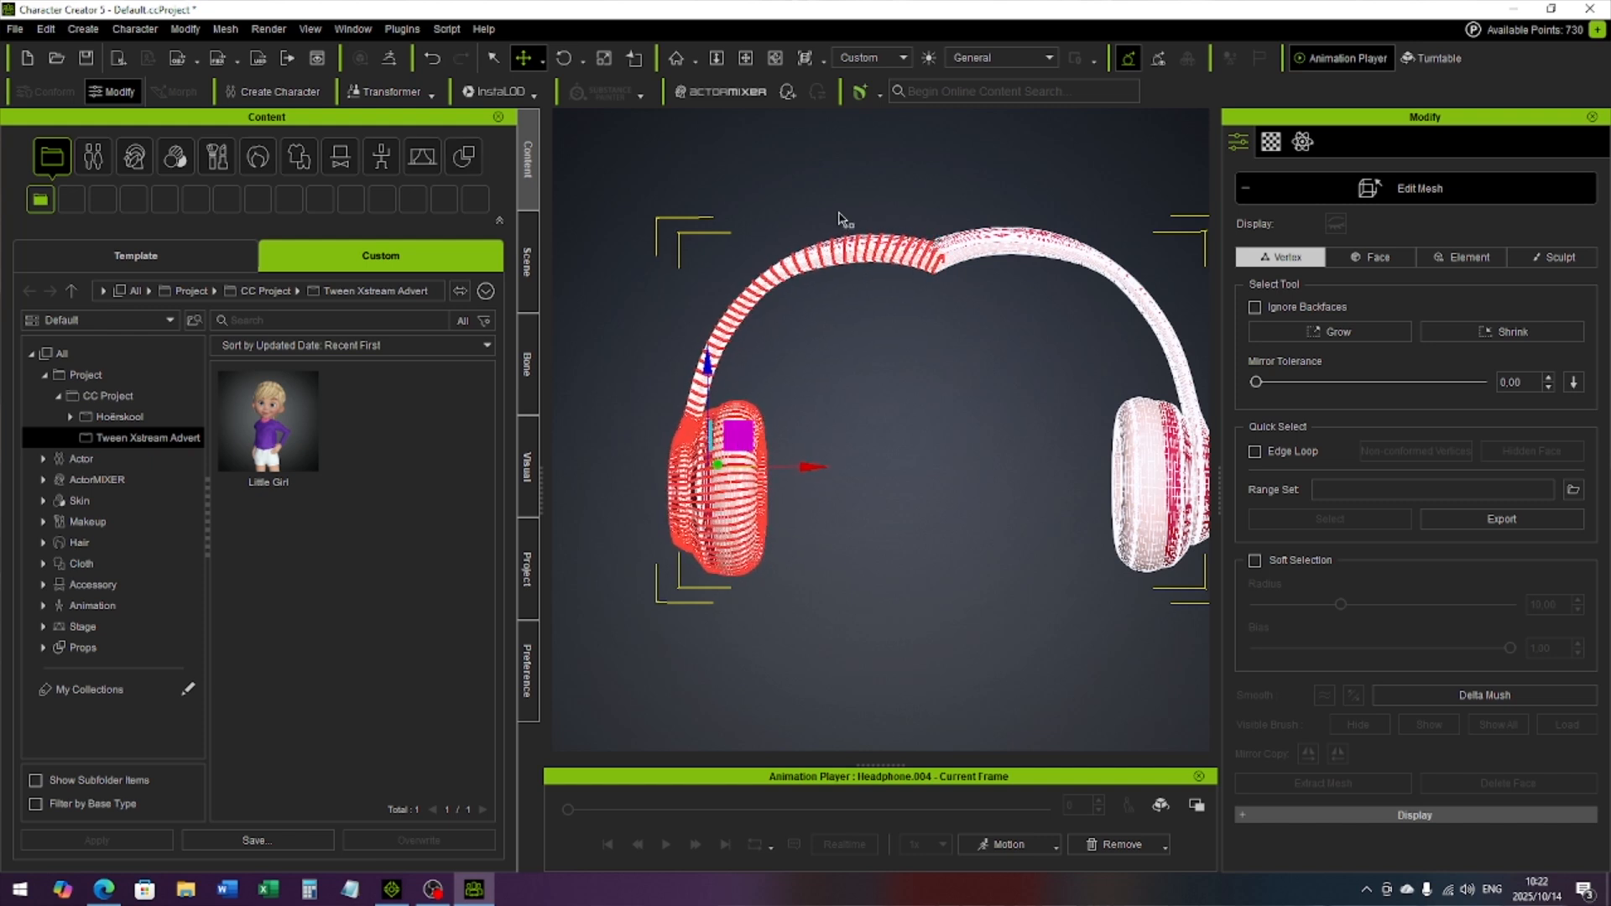
click(851, 187)
alt+right_drag(818, 434, 923, 399)
alt+right_drag(642, 438, 913, 413)
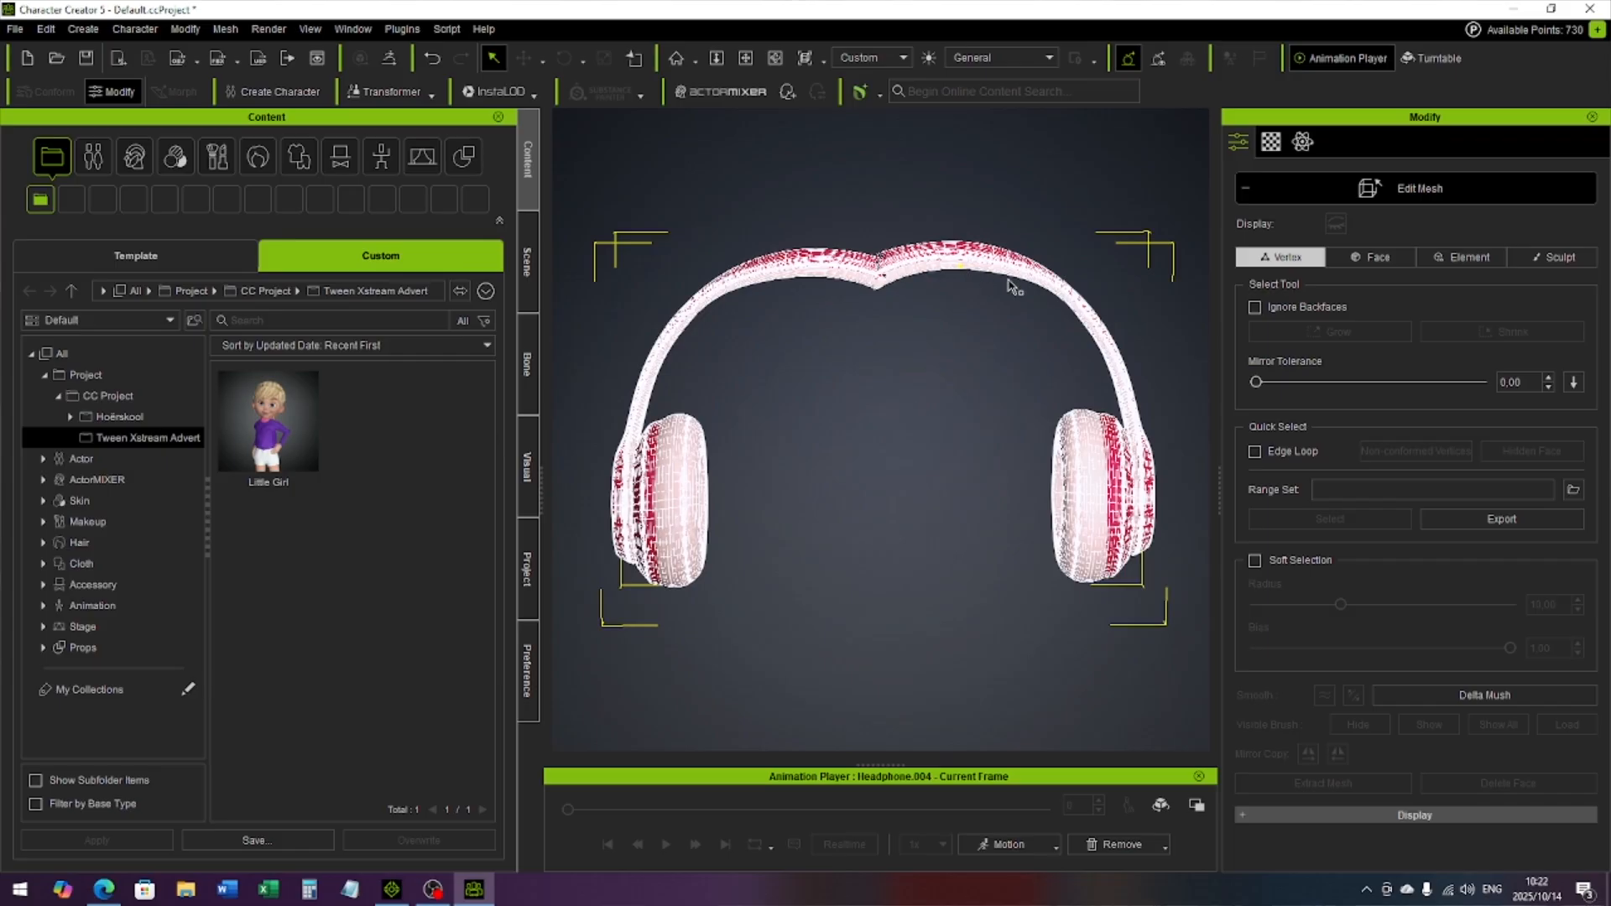
Sculpt the headphone mesh with the smoothing brush at radius 42 and strength 1.00, softening the headband's centre joint from several angles.
click(1558, 258)
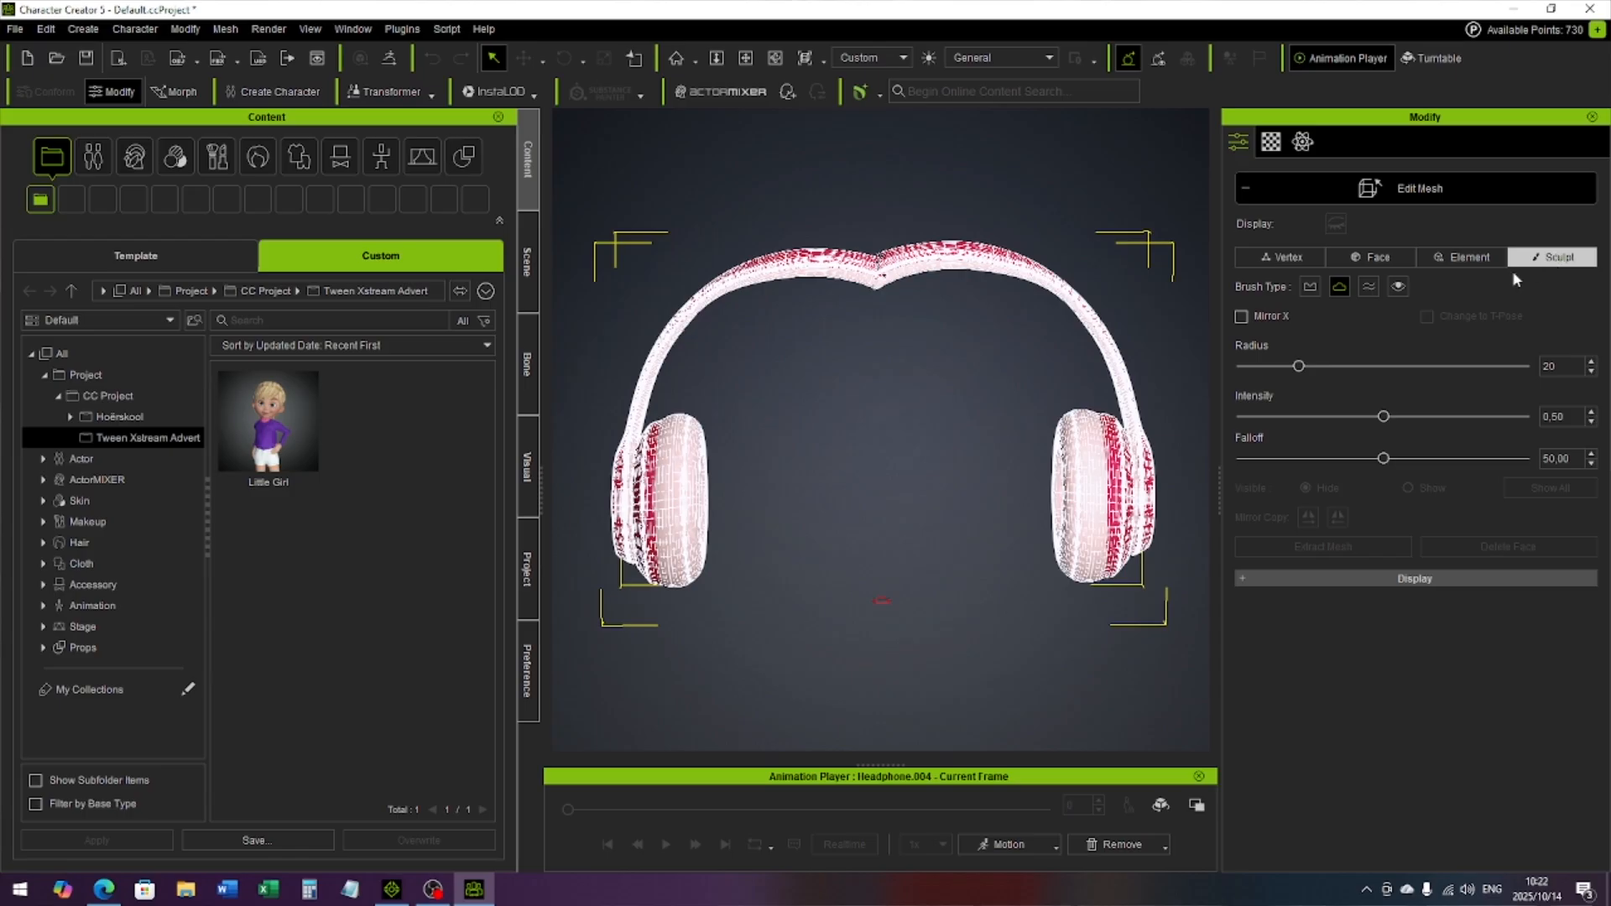
right_drag(996, 195, 955, 303)
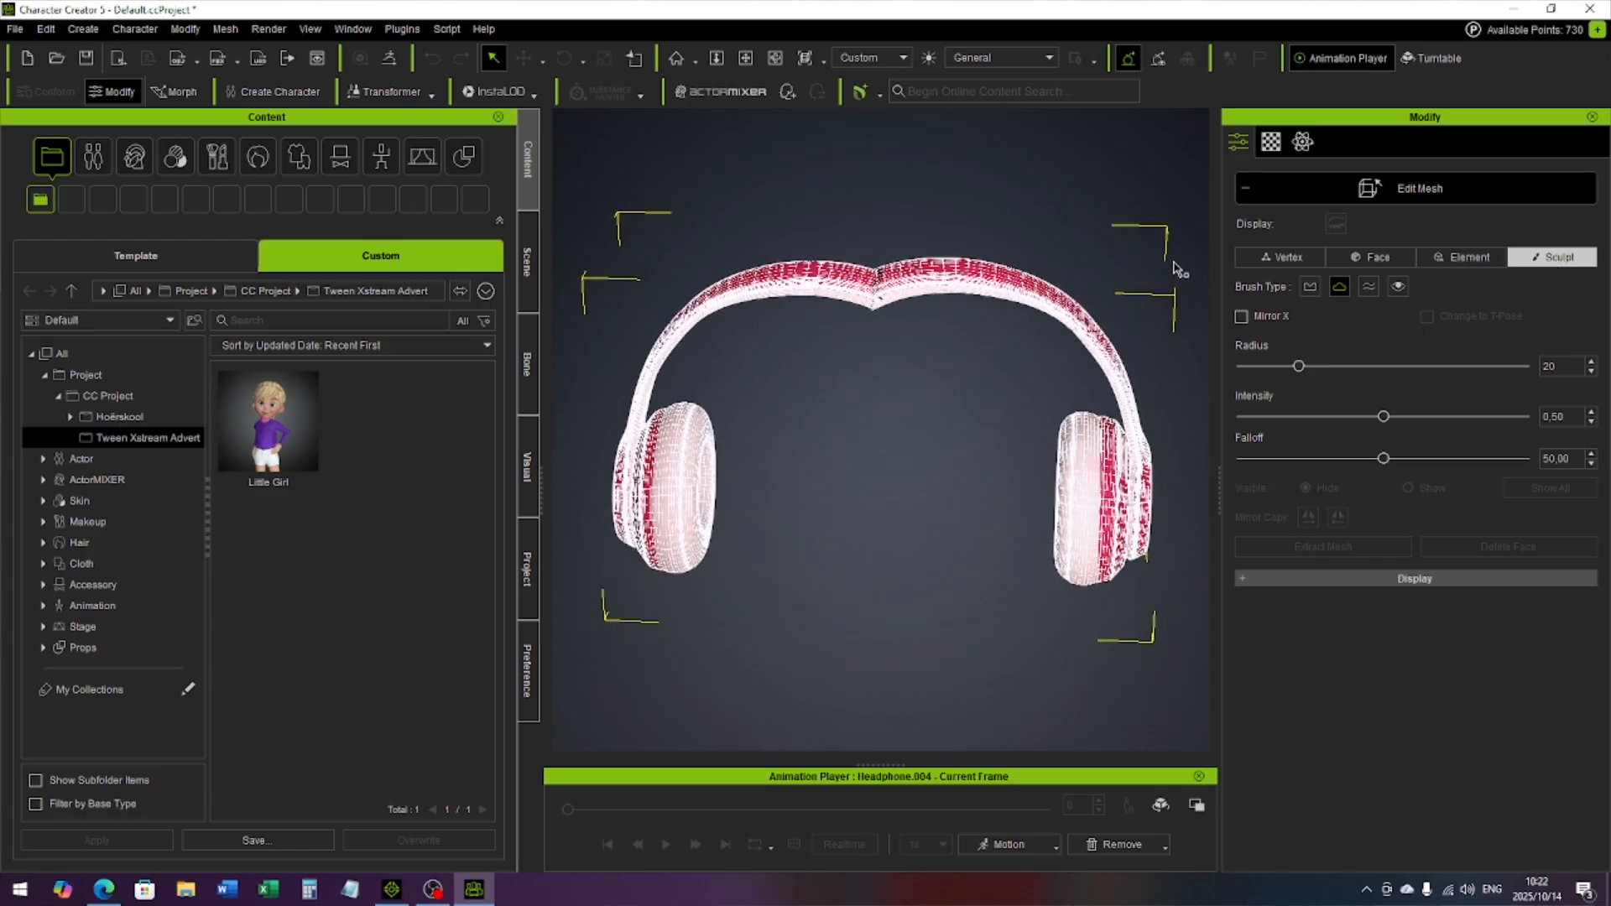
click(1368, 286)
drag(1396, 418, 1550, 421)
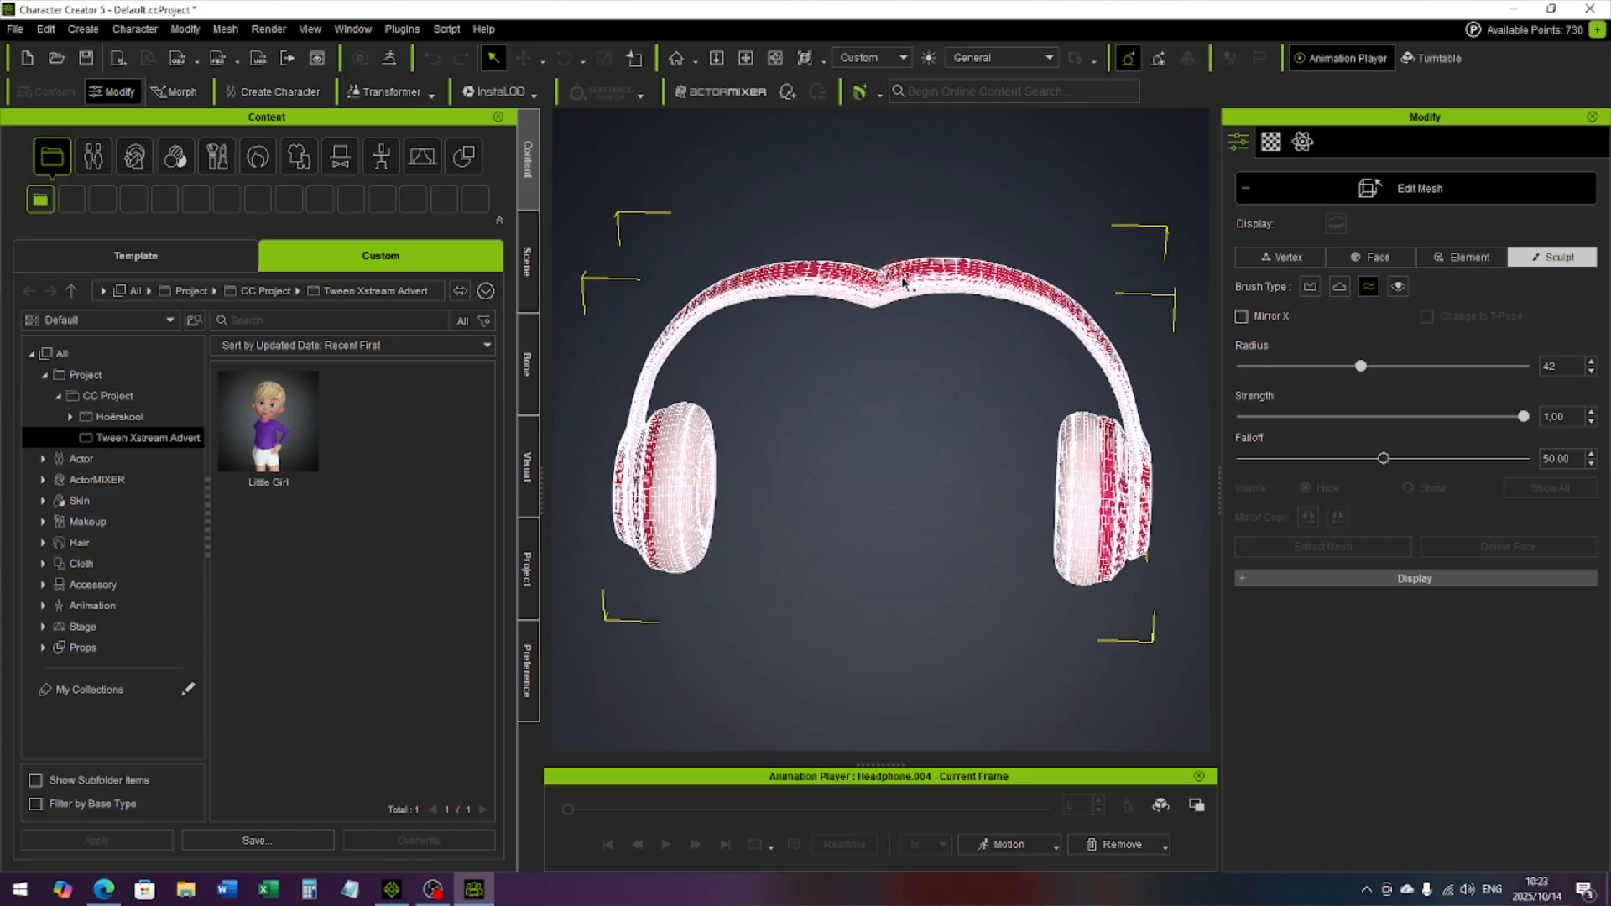
drag(888, 290, 892, 294)
mouse_move(878, 385)
alt+right_down()
mouse_move(1014, 320)
mouse_move(726, 370)
mouse_move(931, 334)
alt+right_up()
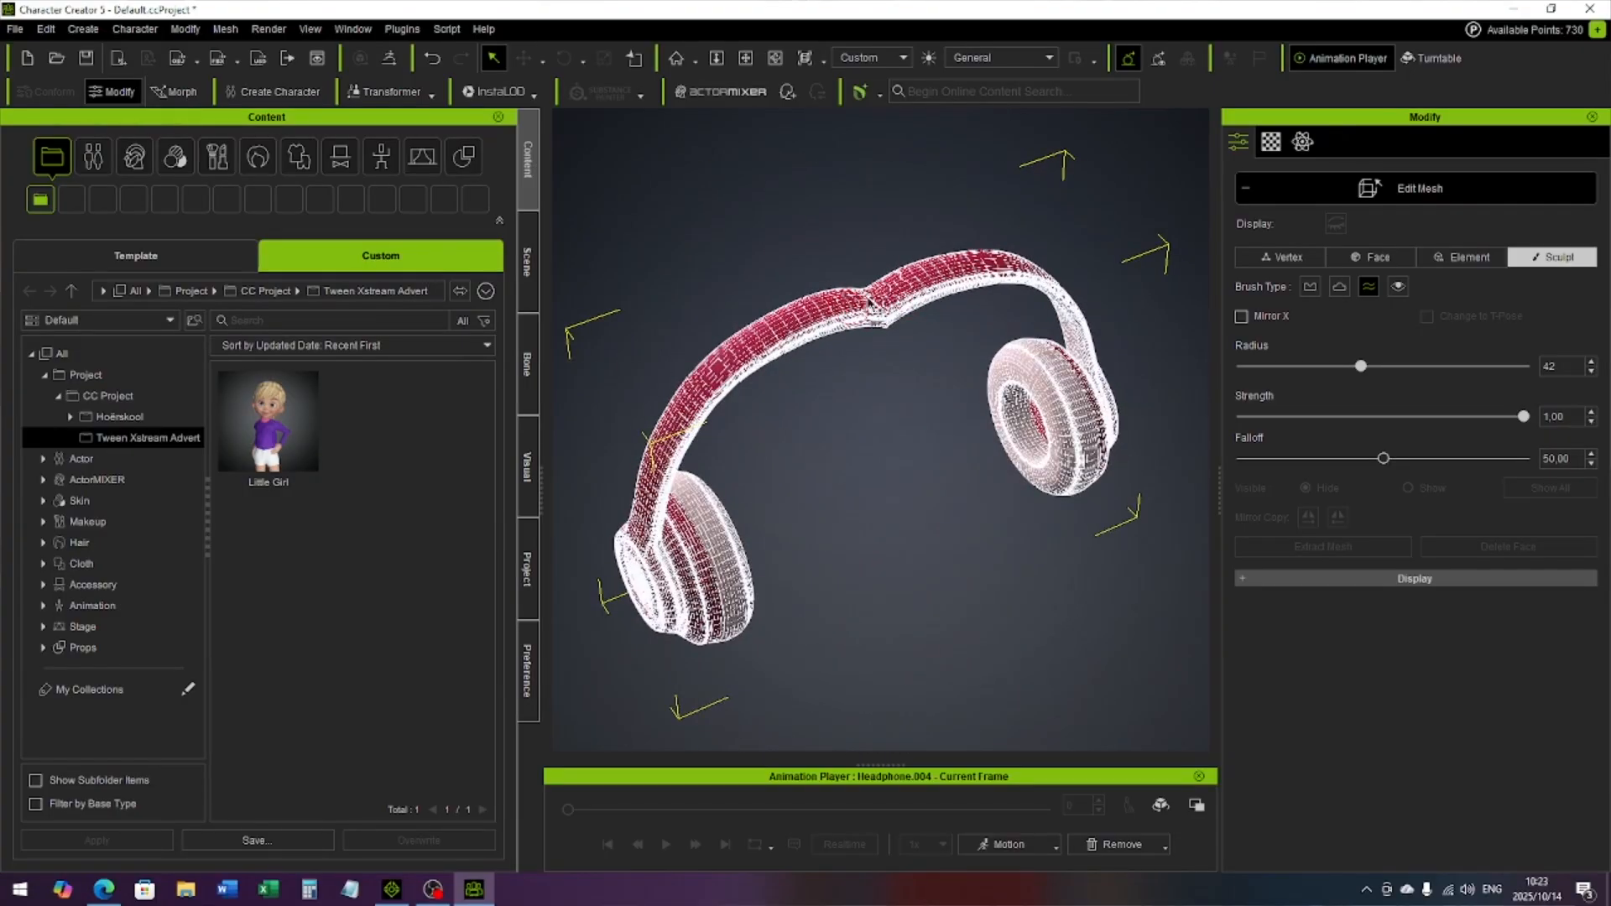
alt+right_drag(921, 382, 861, 212)
alt+right_drag(959, 364, 956, 331)
alt+right_drag(880, 281, 883, 285)
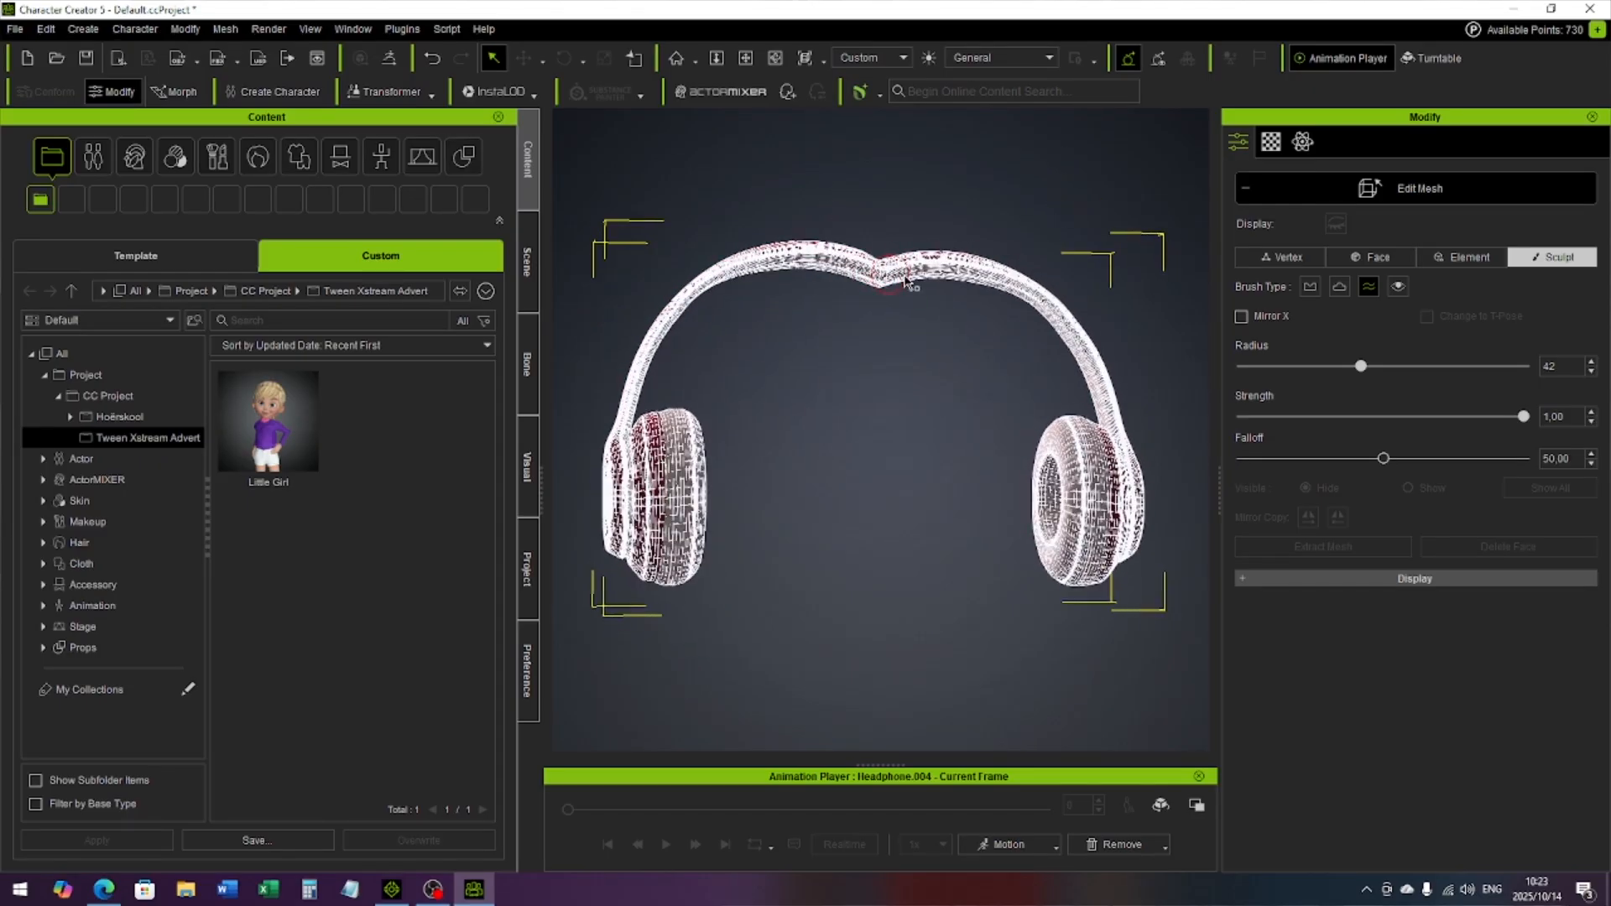
alt+right_drag(900, 361, 855, 308)
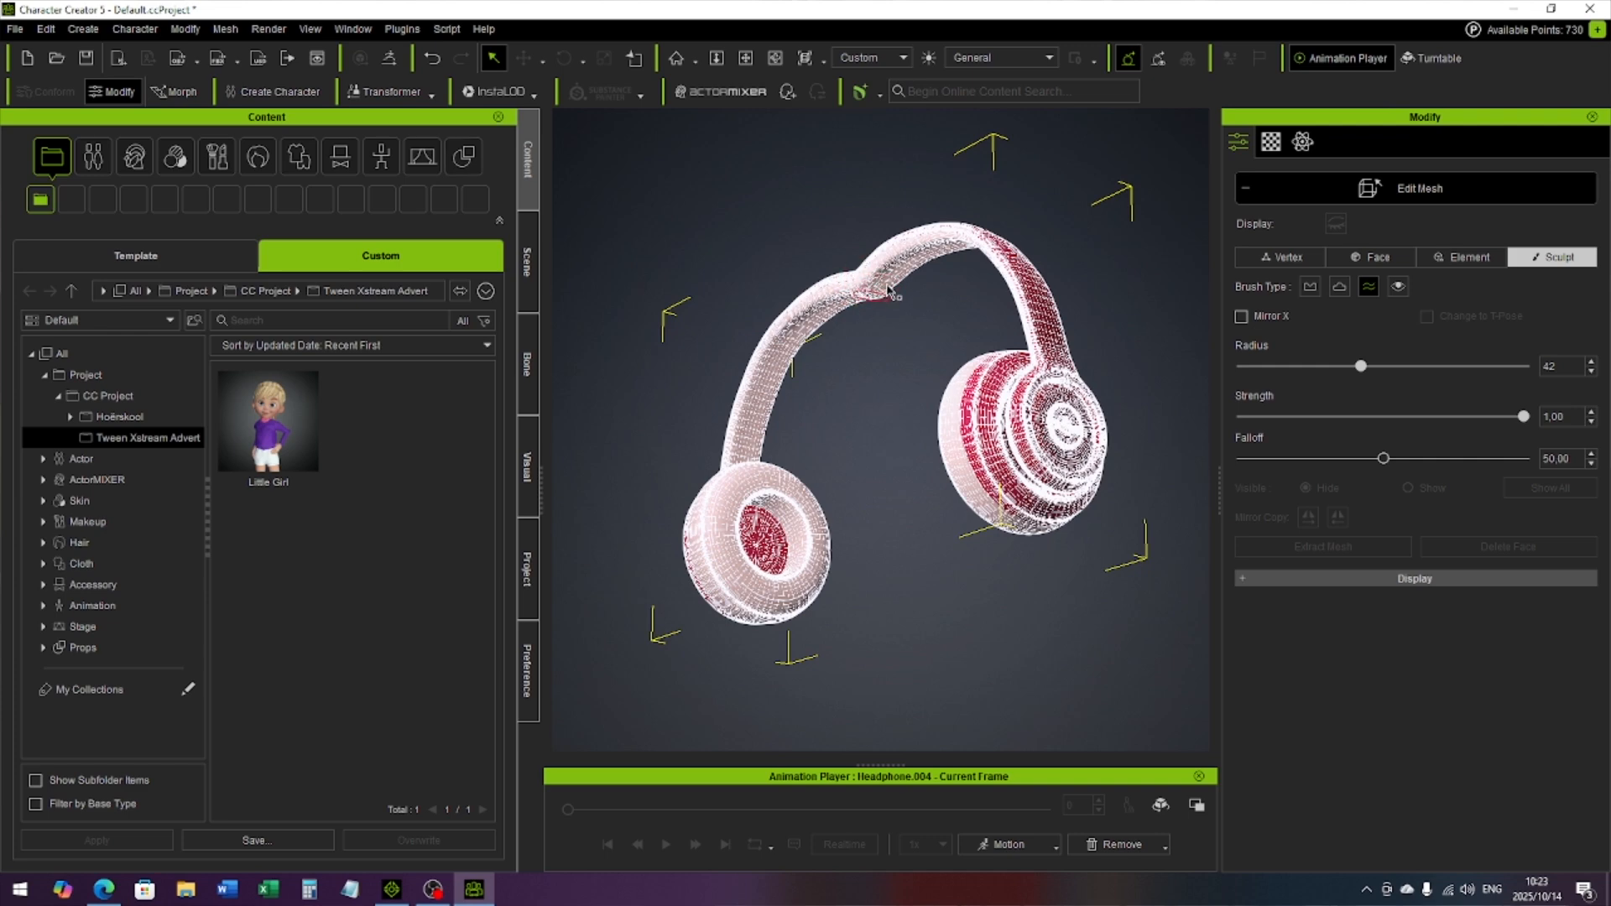
alt+right_drag(868, 336, 1133, 407)
Enlarge the smoothing brush radius to 56 and smooth the dip at the headband's centre further.
click(1400, 366)
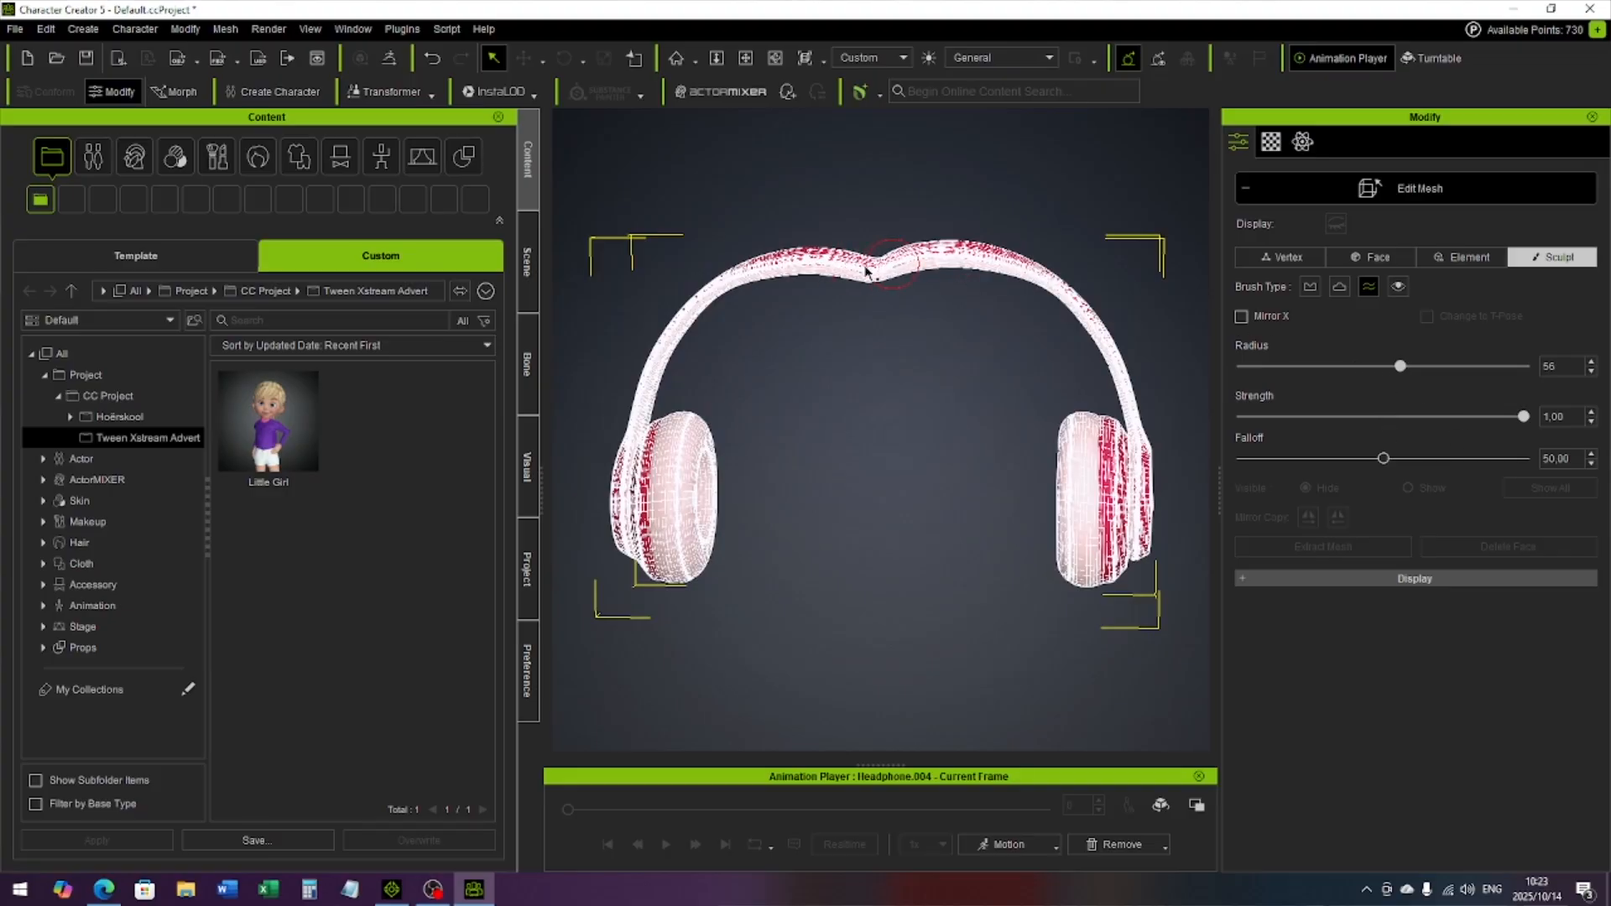
mouse_move(873, 278)
alt+right_down()
mouse_move(928, 341)
mouse_move(899, 366)
mouse_move(849, 257)
alt+right_up()
alt+right_drag(895, 329, 882, 341)
mouse_move(855, 306)
mouse_down()
mouse_move(890, 295)
mouse_move(873, 287)
mouse_up()
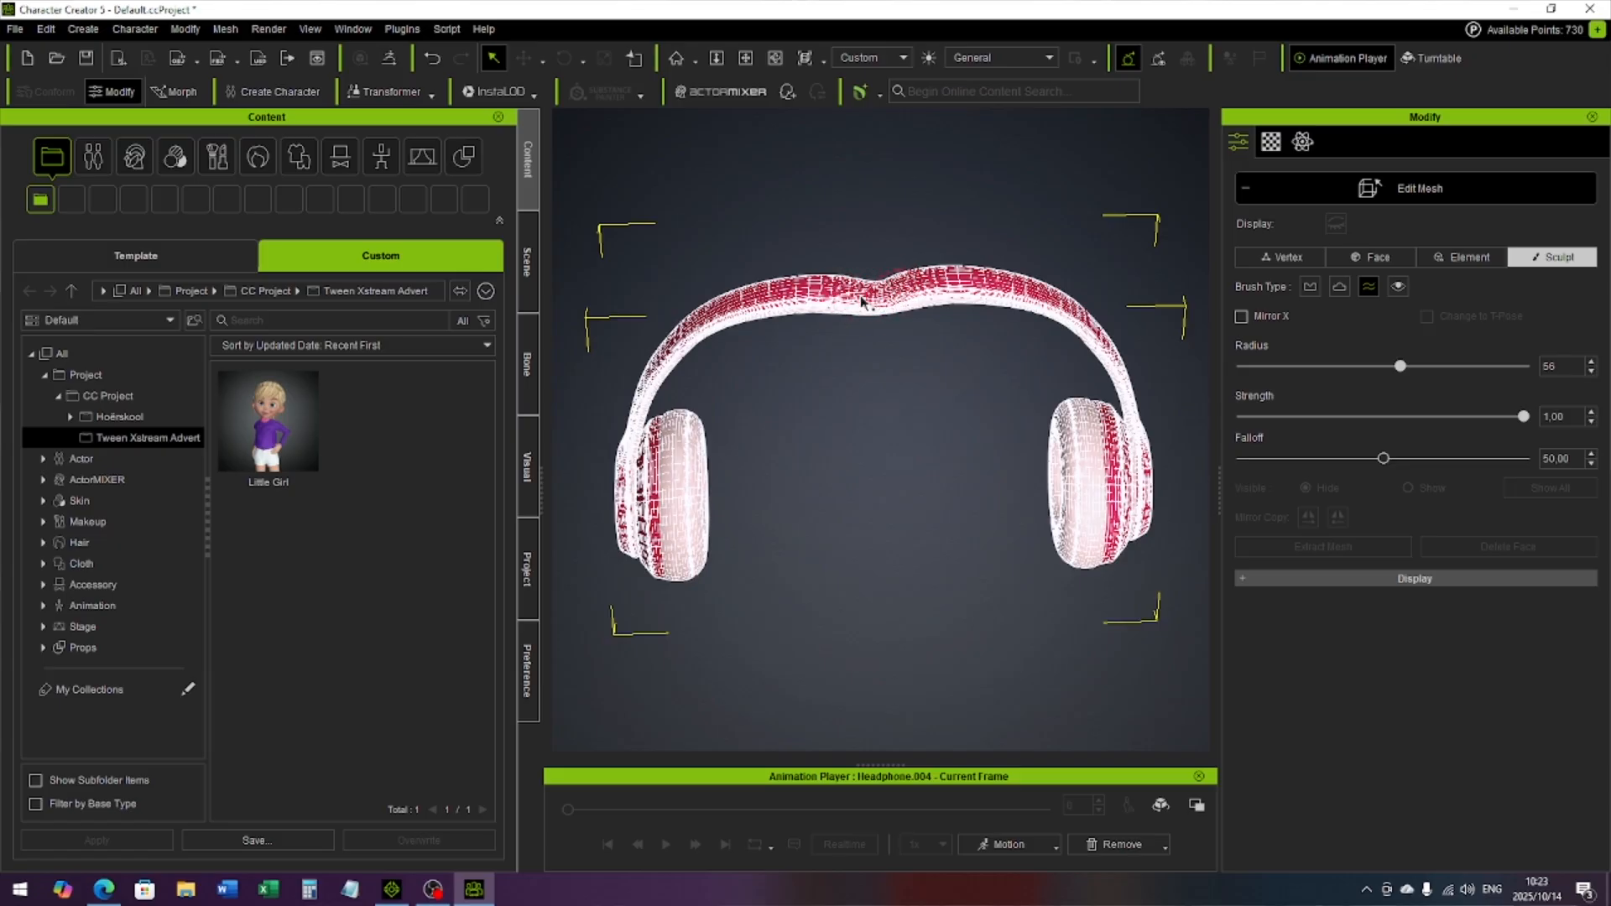
alt+right_drag(869, 302, 898, 212)
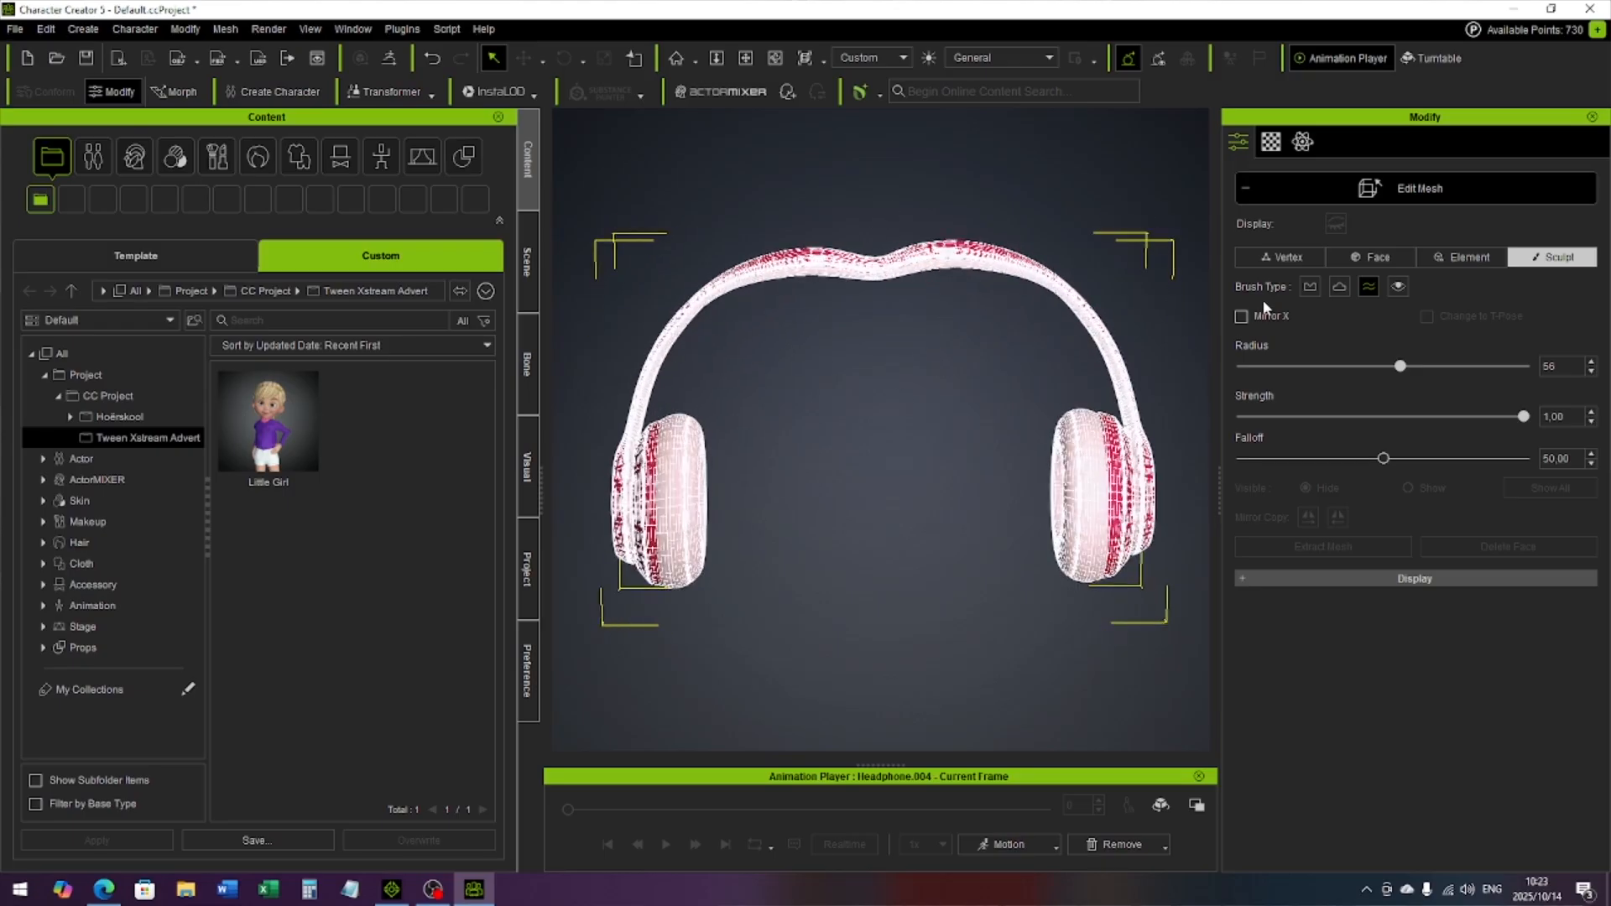
Build up the dip at the headband's centre with the outward-pulling sculpt brush at radius 56 and intensity 0.50.
click(1339, 288)
alt+right_drag(884, 327, 888, 401)
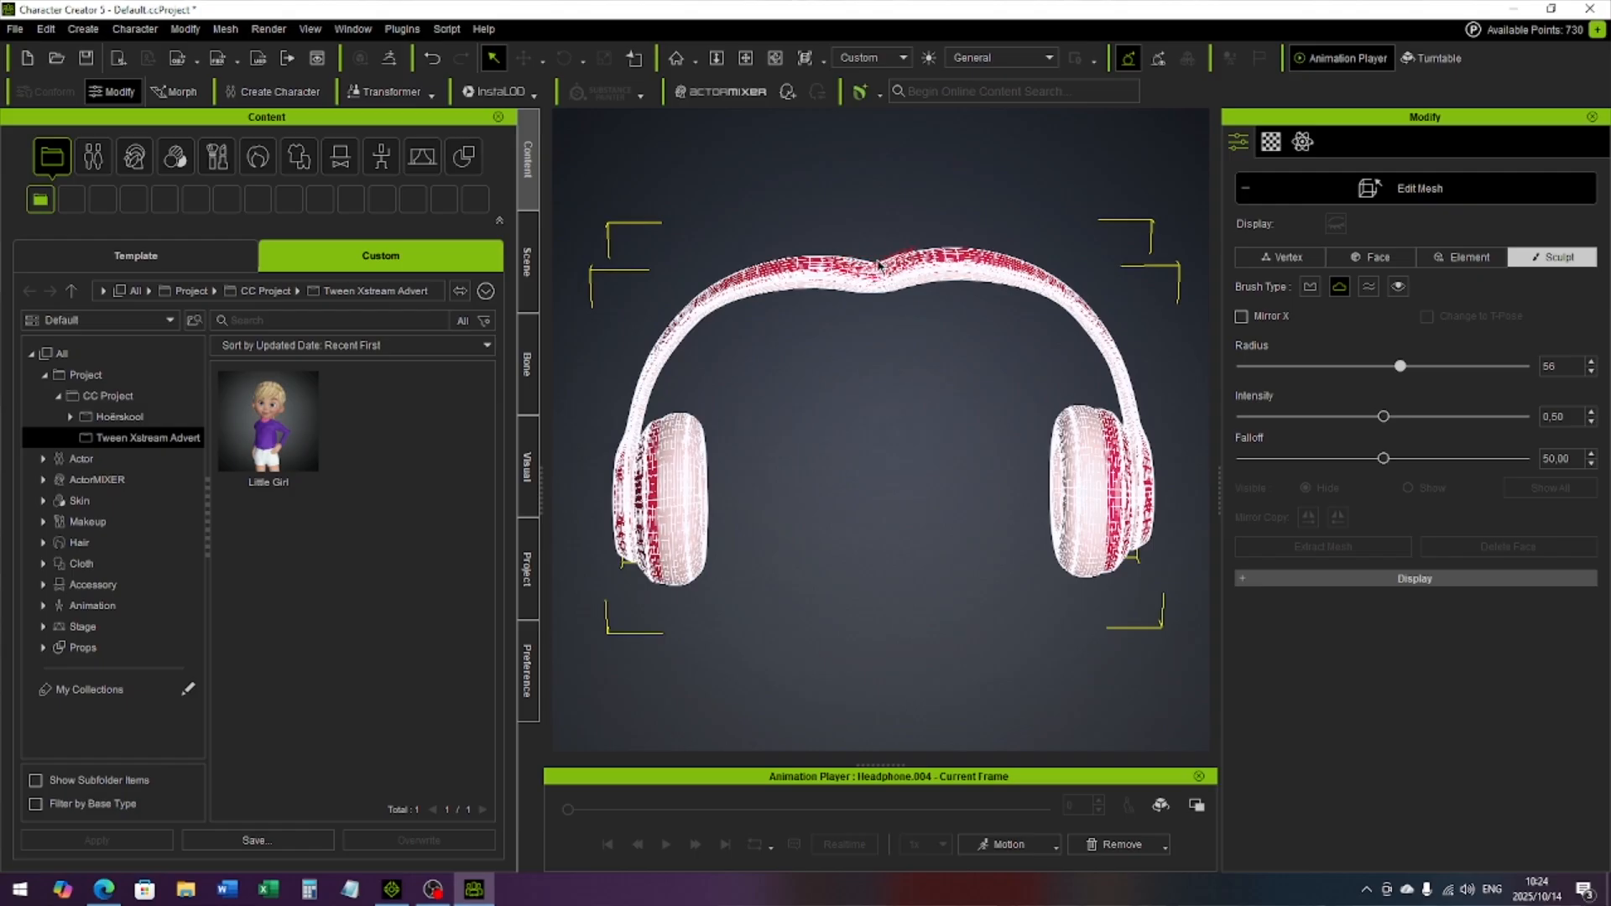
drag(857, 266, 888, 251)
mouse_move(895, 264)
right_down()
mouse_move(917, 359)
mouse_move(877, 256)
mouse_move(864, 267)
mouse_move(892, 424)
mouse_move(907, 370)
mouse_move(875, 283)
right_up()
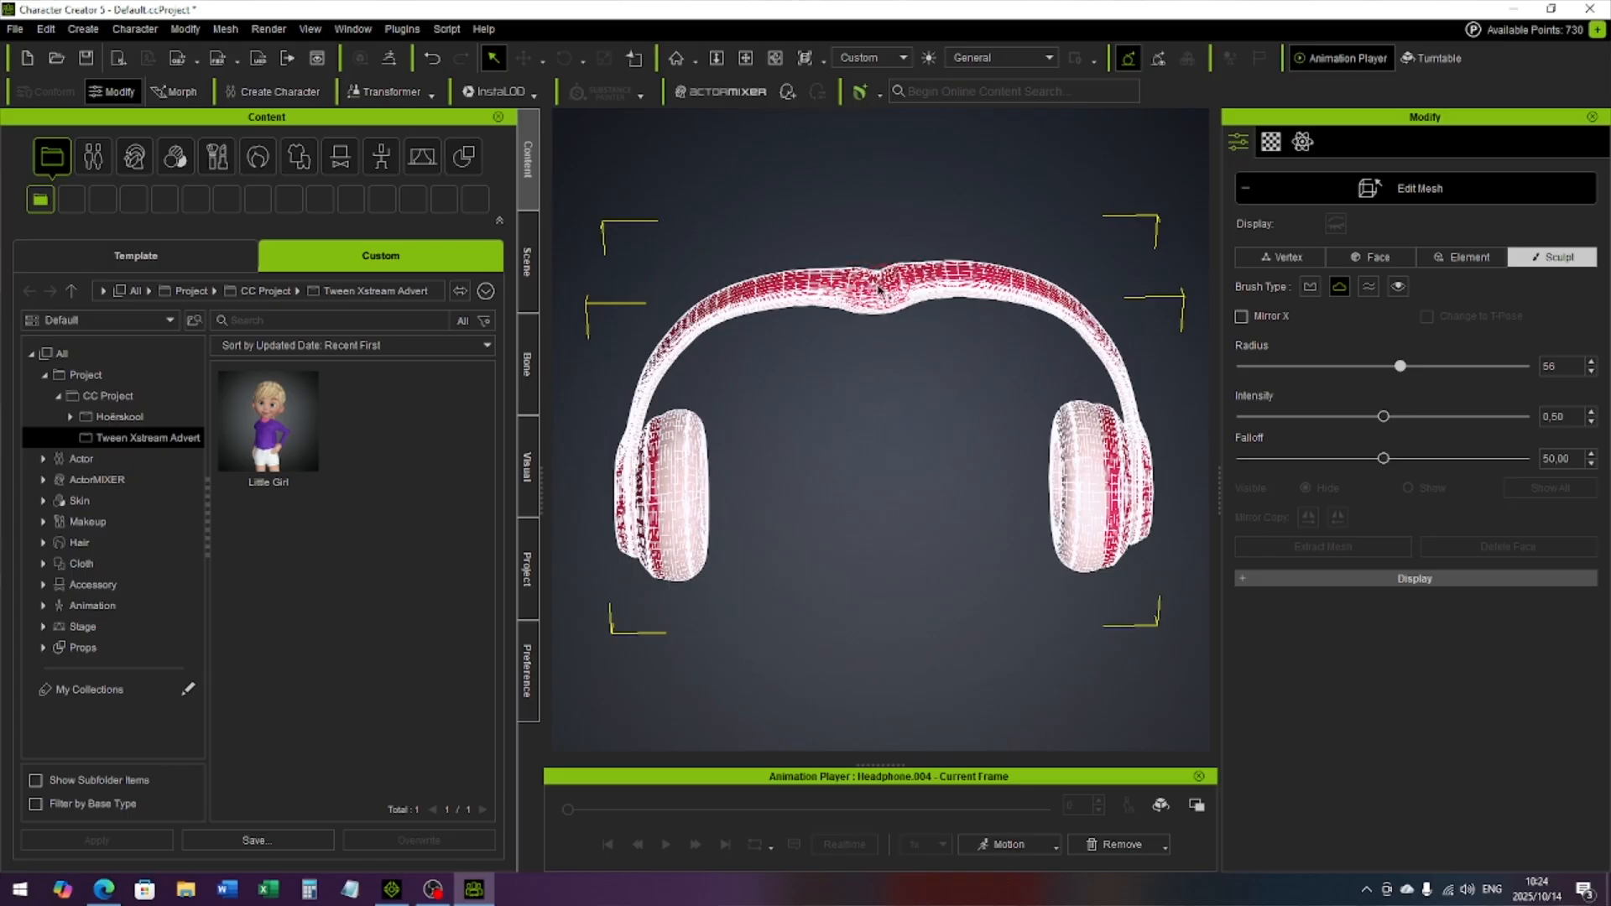
mouse_move(911, 361)
alt+mouse_down()
mouse_move(929, 217)
mouse_move(933, 256)
mouse_move(872, 252)
alt+mouse_up()
mouse_move(888, 334)
alt+mouse_down()
mouse_move(888, 284)
mouse_move(857, 274)
mouse_move(861, 287)
alt+mouse_up()
alt+drag(943, 386, 938, 262)
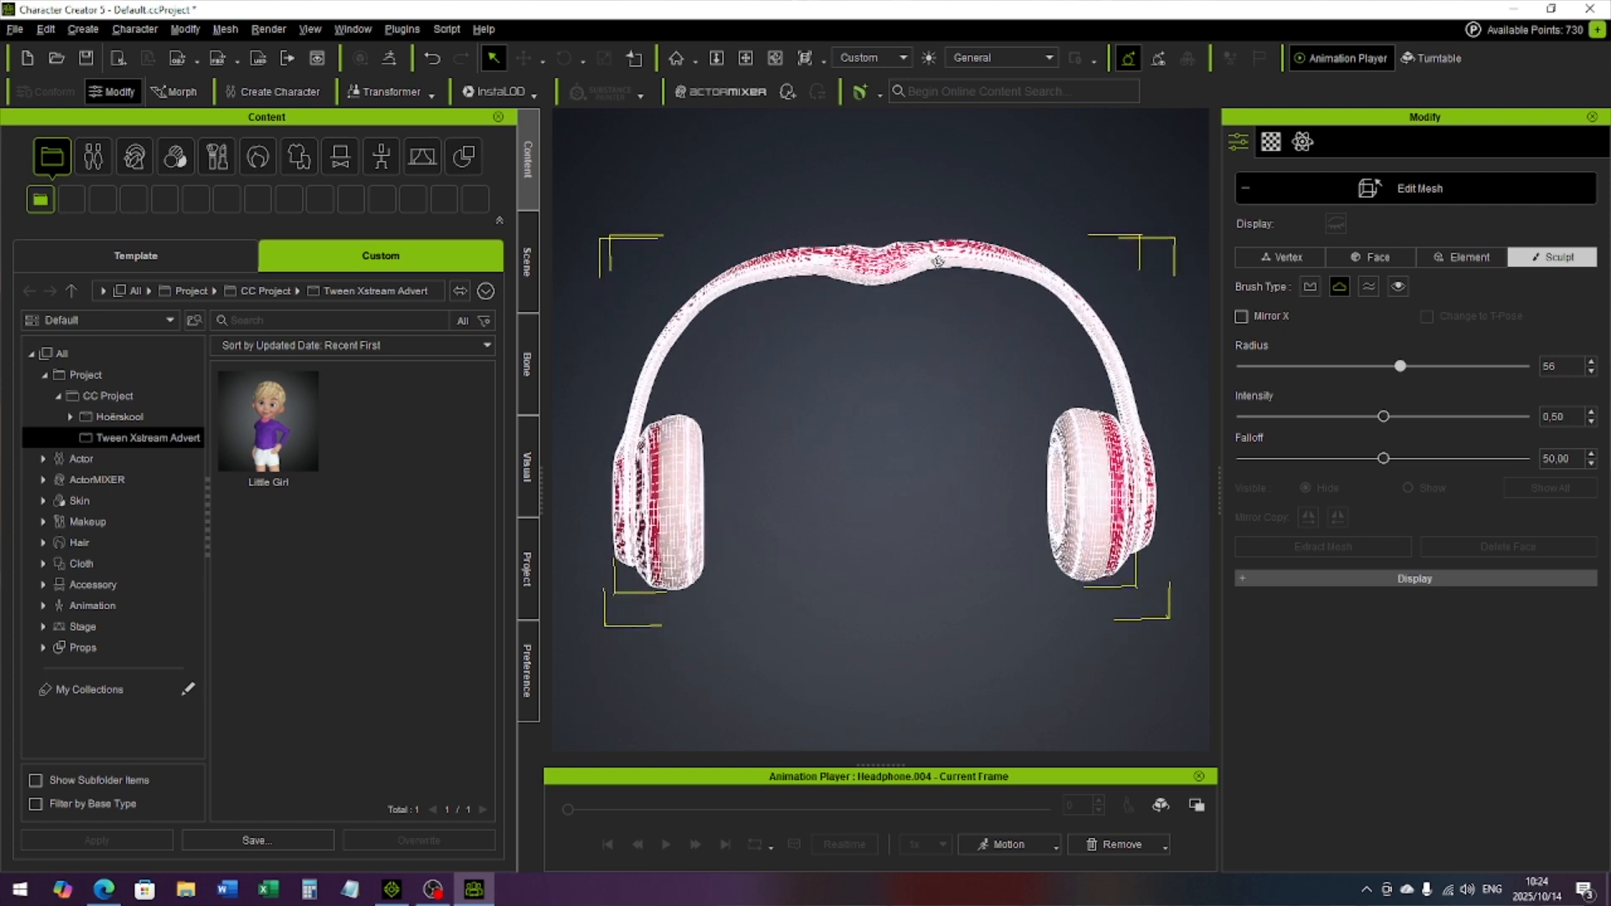
Push the bulging surface at the headband's centre inward with the inward-pushing sculpt brush at radius 56 and intensity 0.50.
click(1309, 286)
mouse_move(1015, 403)
alt+mouse_down()
mouse_move(1000, 295)
mouse_move(882, 296)
alt+mouse_up()
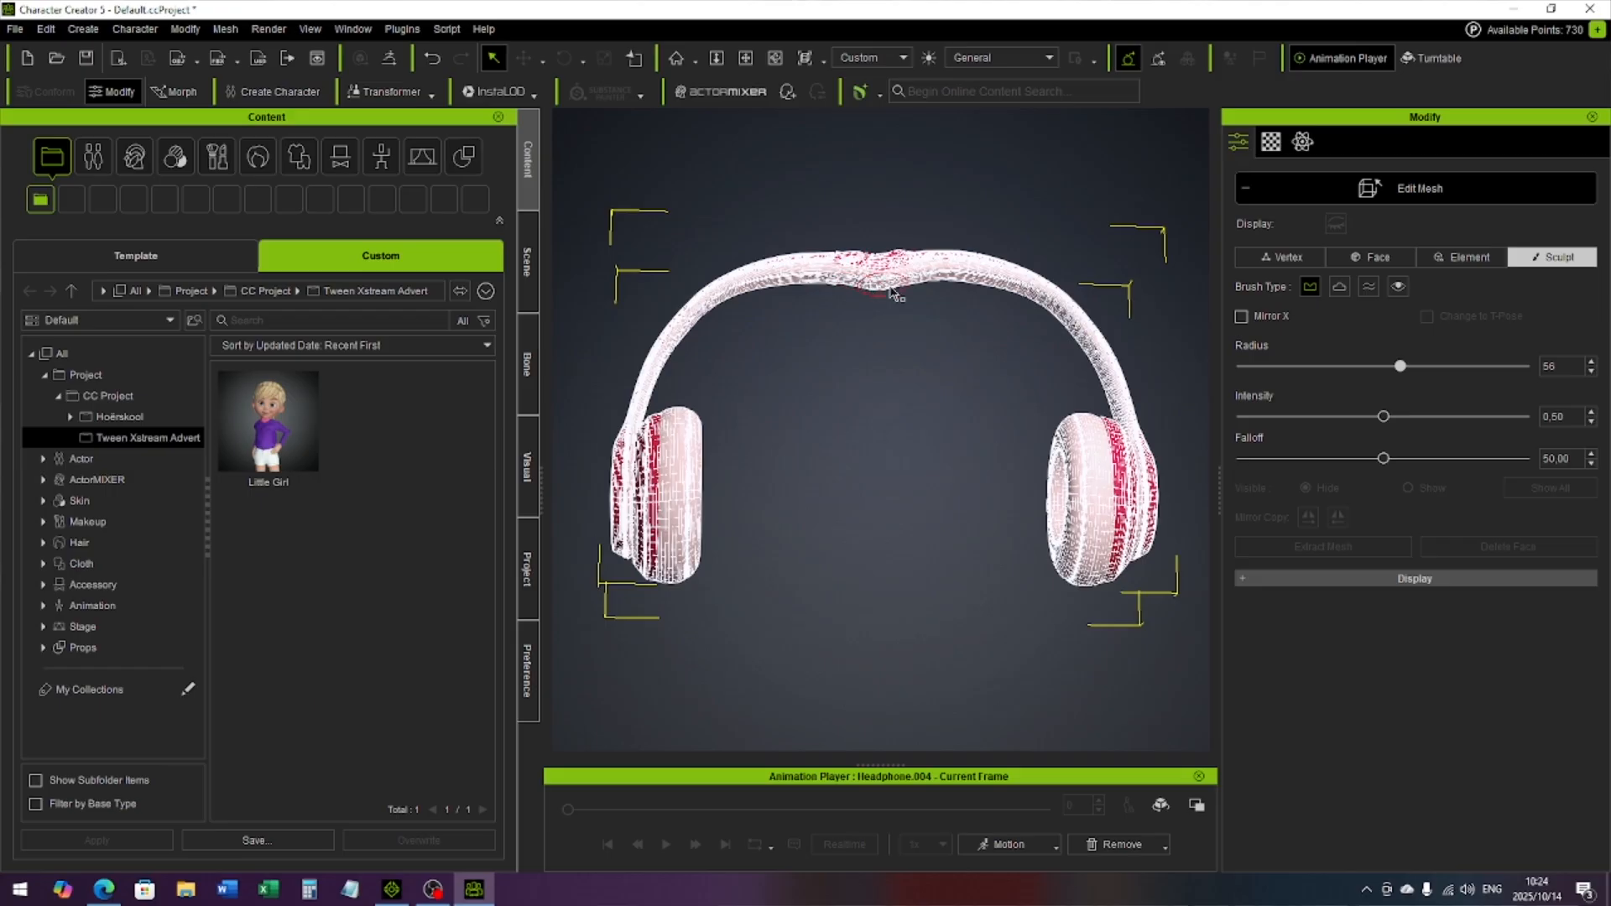
alt+right_drag(913, 346, 895, 476)
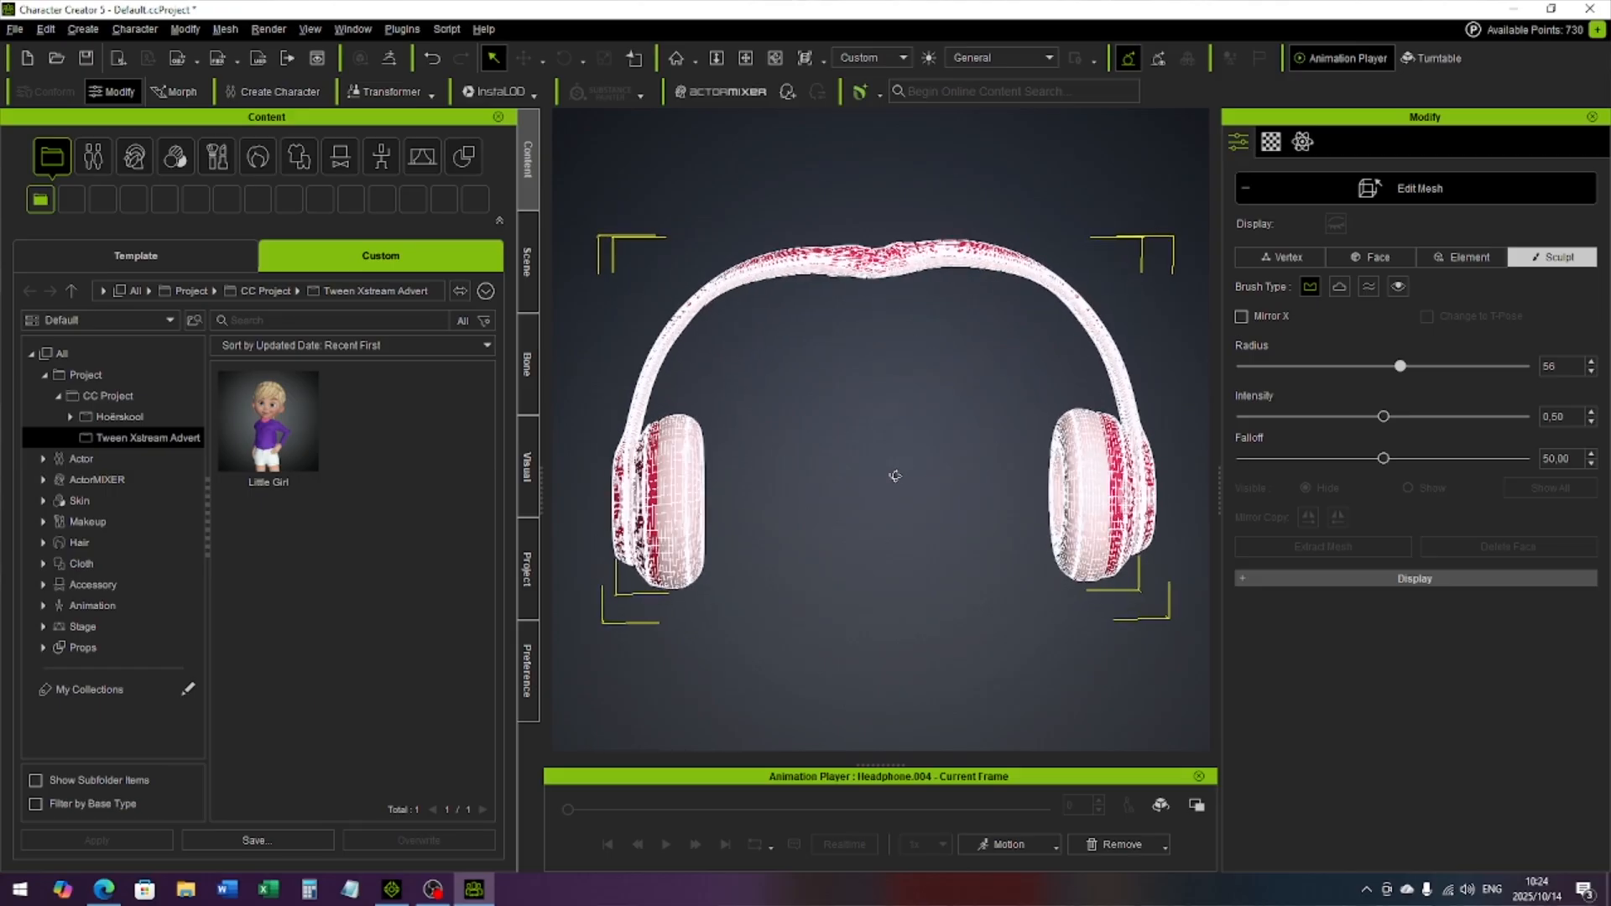
Return to the smoothing brush, set its radius to 63, and even out the lumps at the headband's centre.
click(1367, 288)
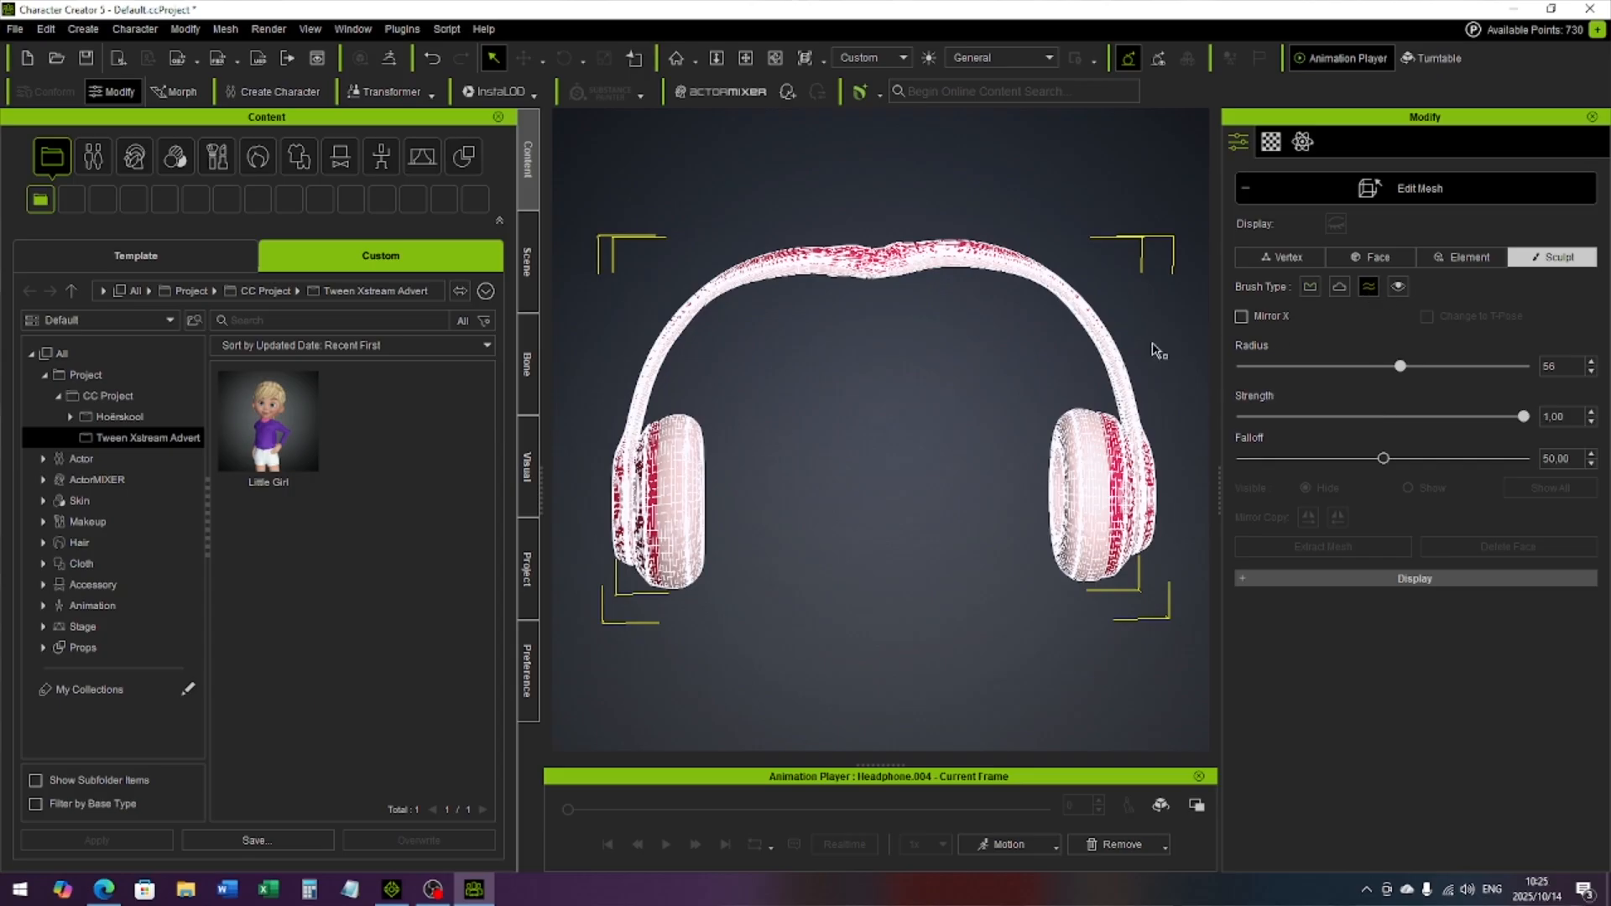
click(1418, 367)
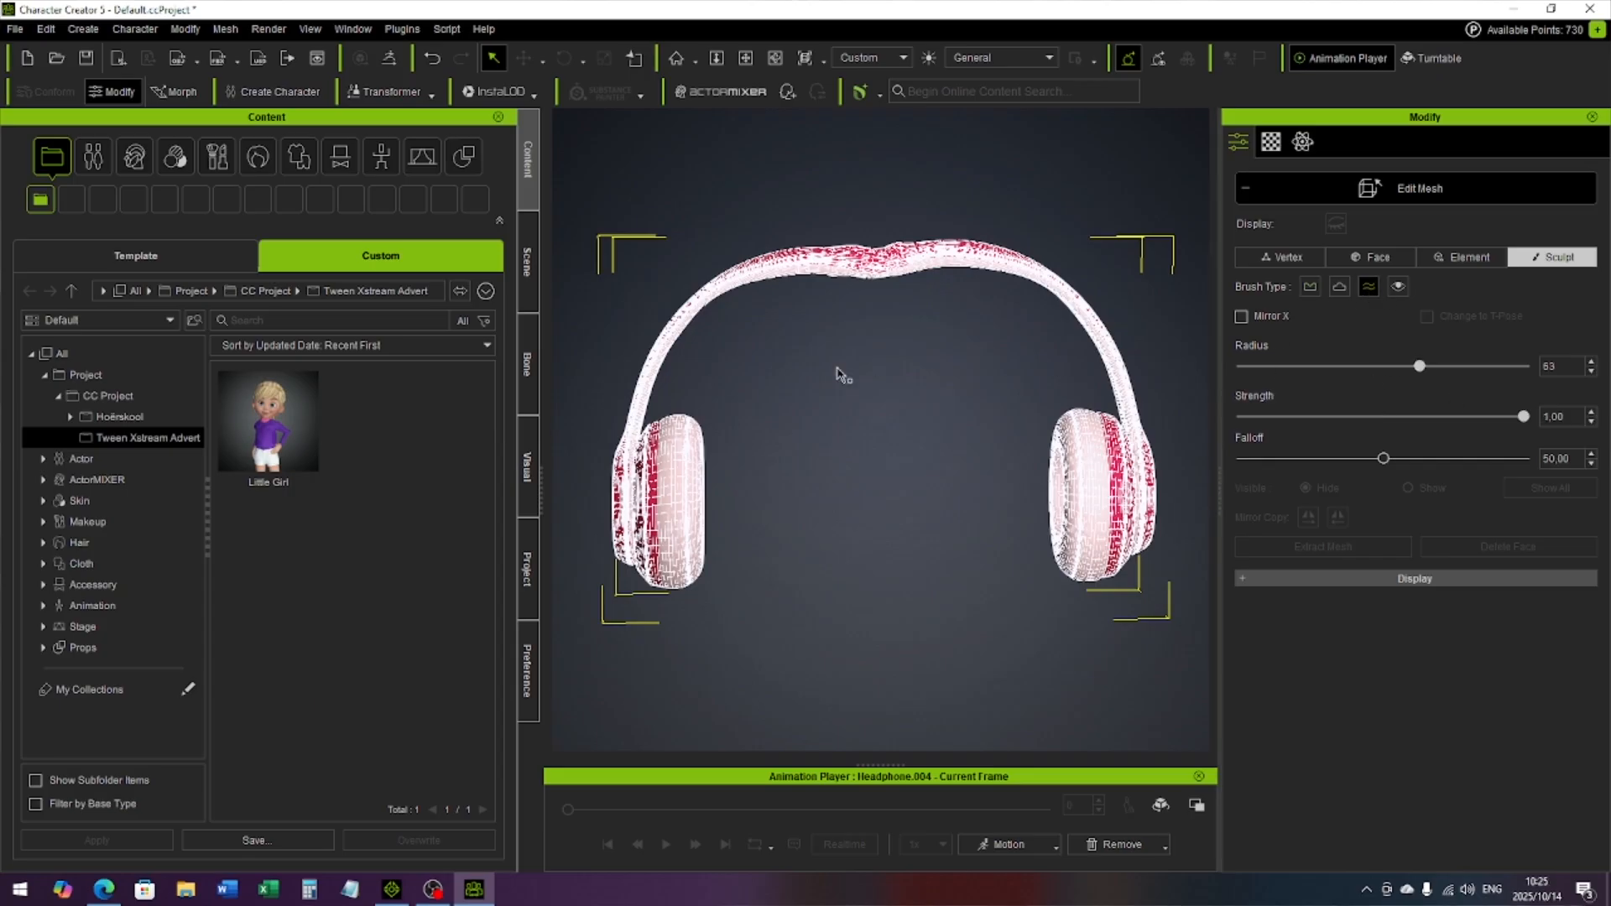
alt+right_drag(910, 468, 885, 309)
mouse_move(884, 308)
mouse_down()
mouse_move(843, 292)
mouse_move(896, 298)
mouse_move(818, 300)
mouse_move(840, 292)
mouse_up()
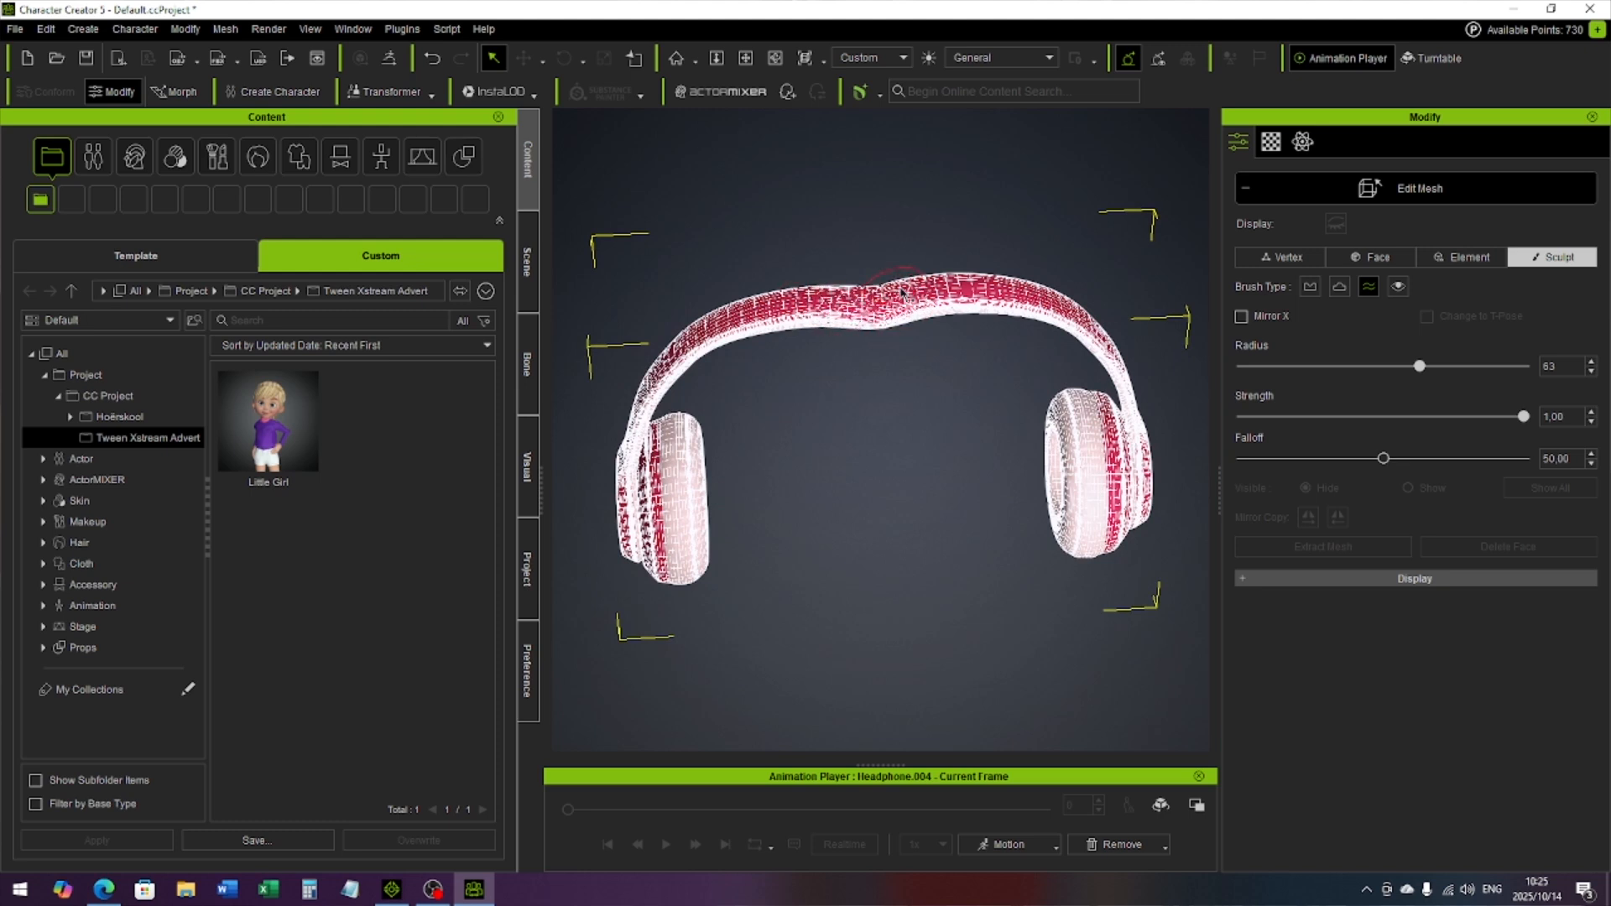
alt+right_drag(948, 387, 896, 300)
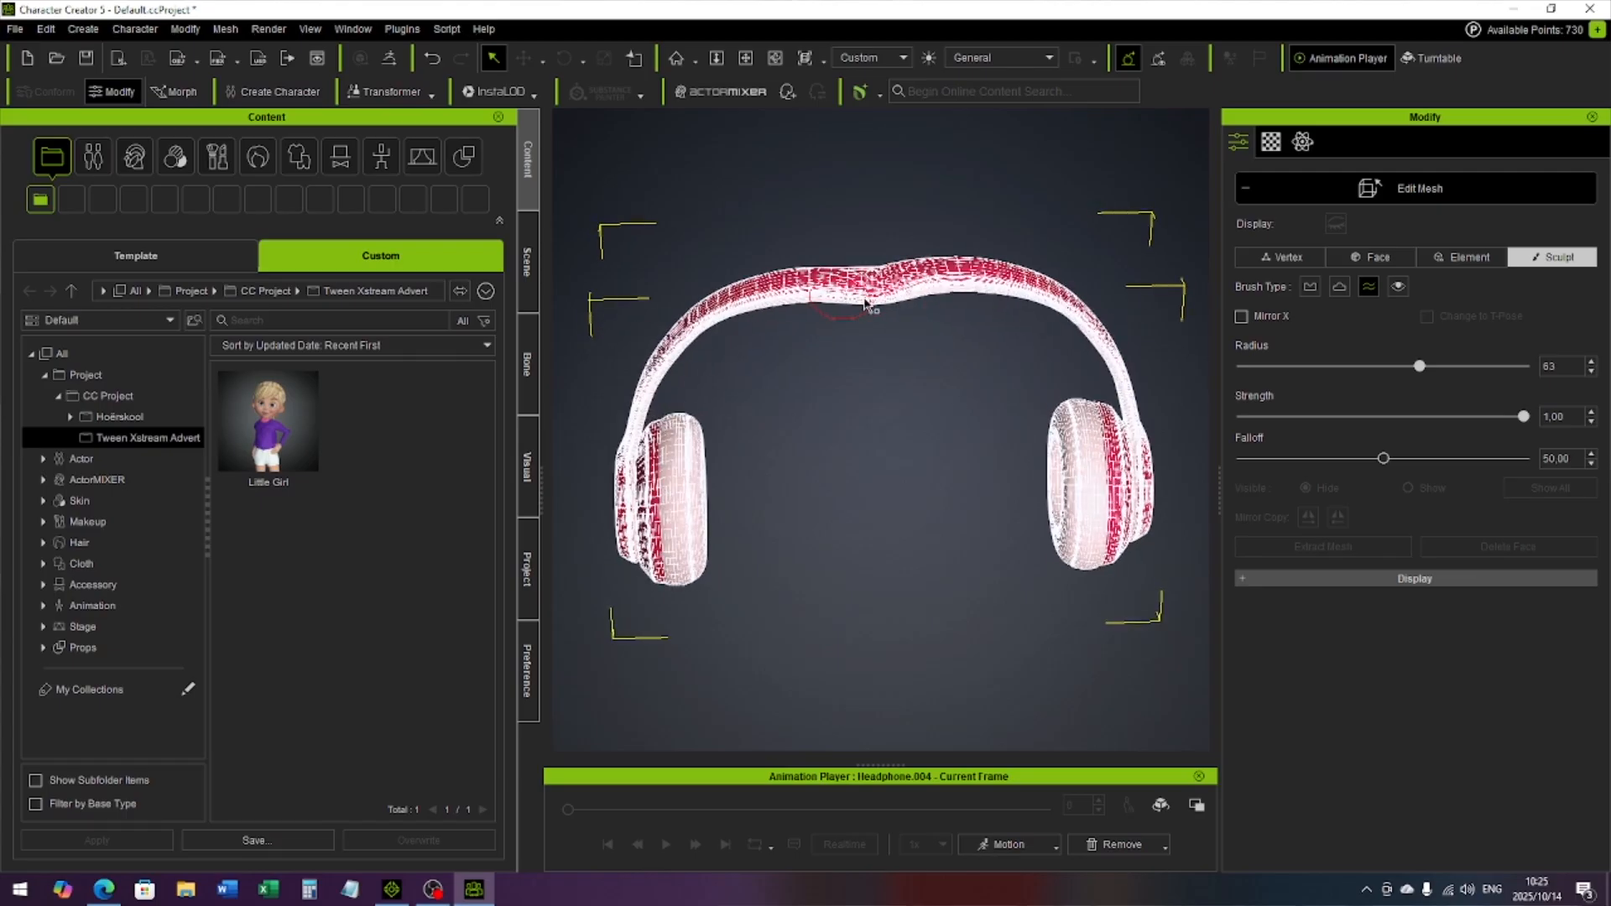
mouse_move(881, 297)
mouse_down()
mouse_move(802, 285)
mouse_move(931, 284)
mouse_move(860, 281)
mouse_up()
Smooth the remaining unevenness on all sides of the headband's centre and finish editing the mesh.
alt+right_drag(854, 348, 852, 300)
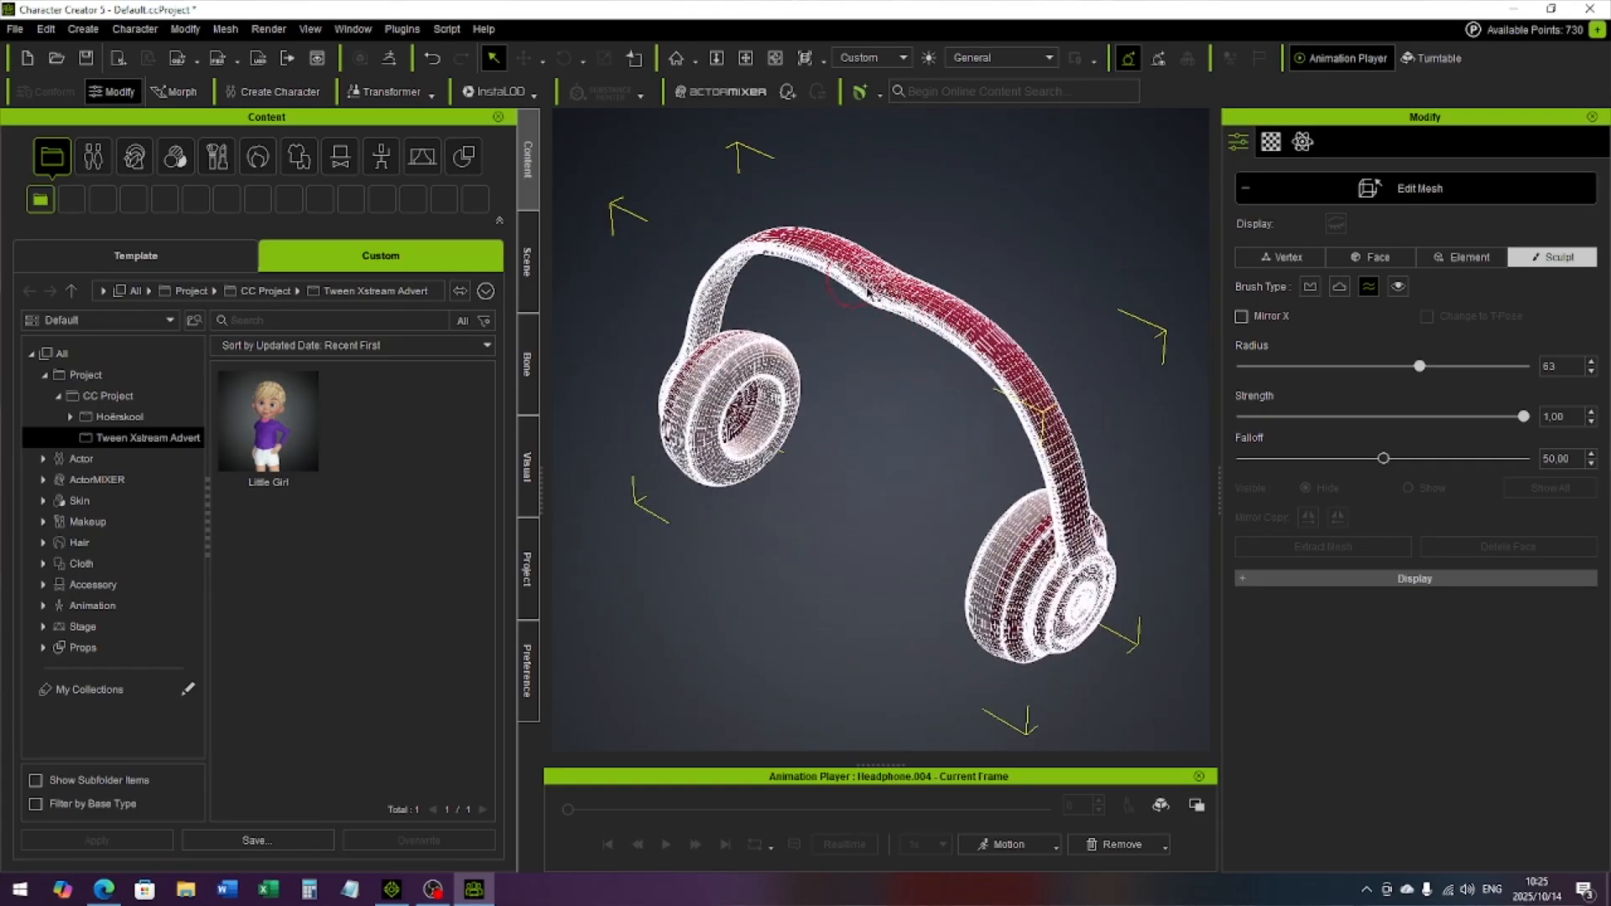
mouse_move(902, 388)
alt+right_down()
mouse_move(935, 364)
mouse_move(935, 223)
mouse_move(927, 277)
alt+right_up()
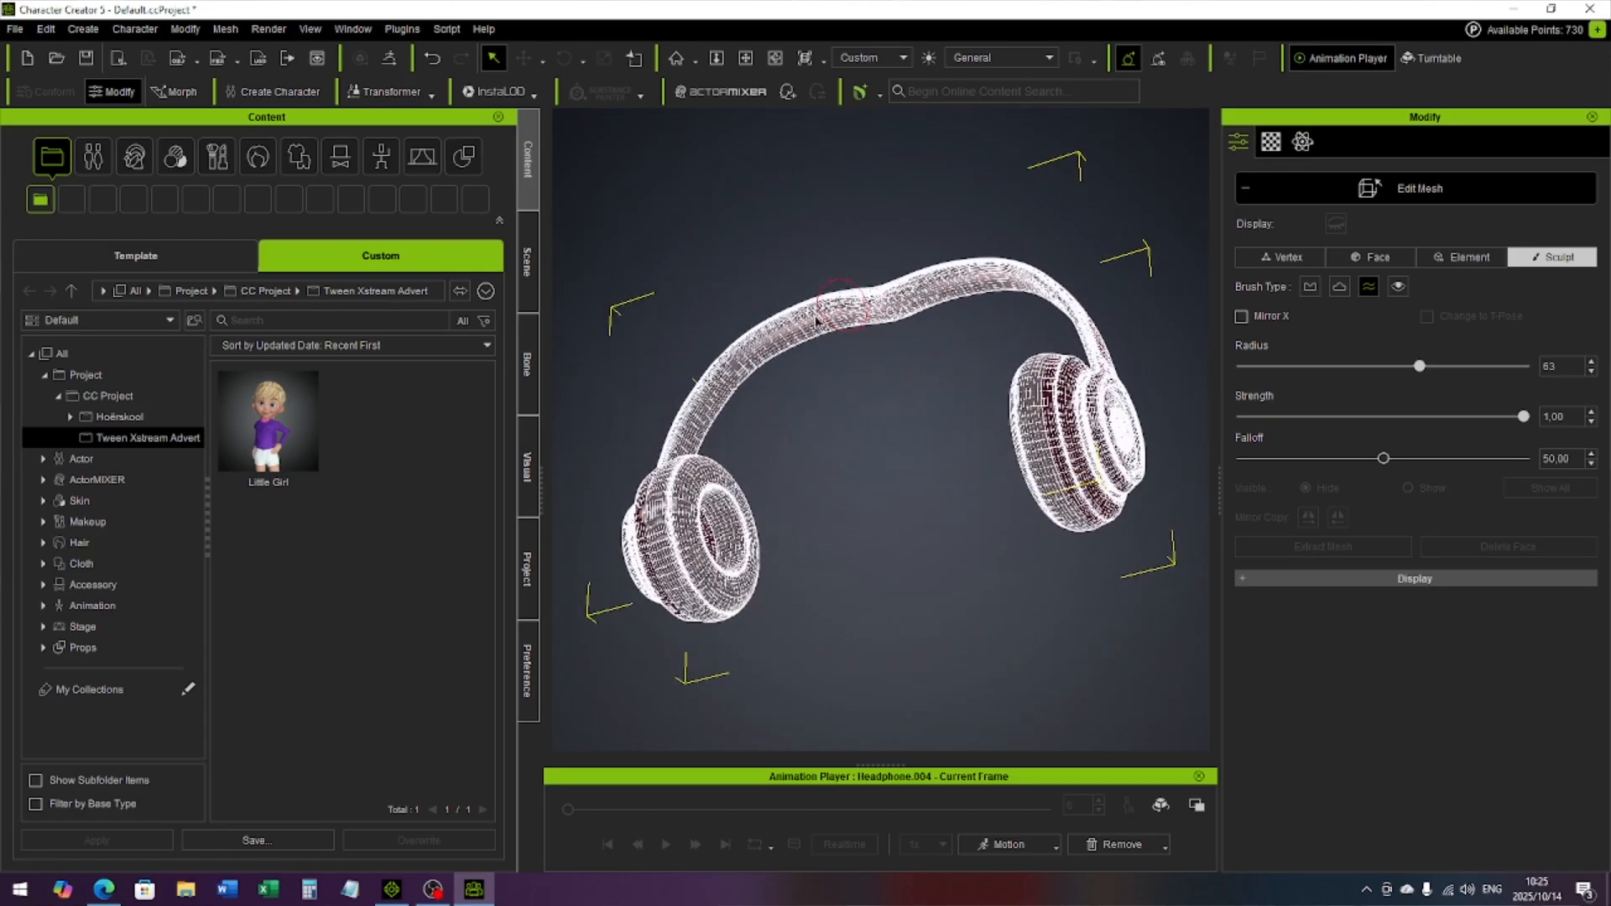
drag(847, 319, 888, 294)
alt+right_drag(935, 367, 815, 359)
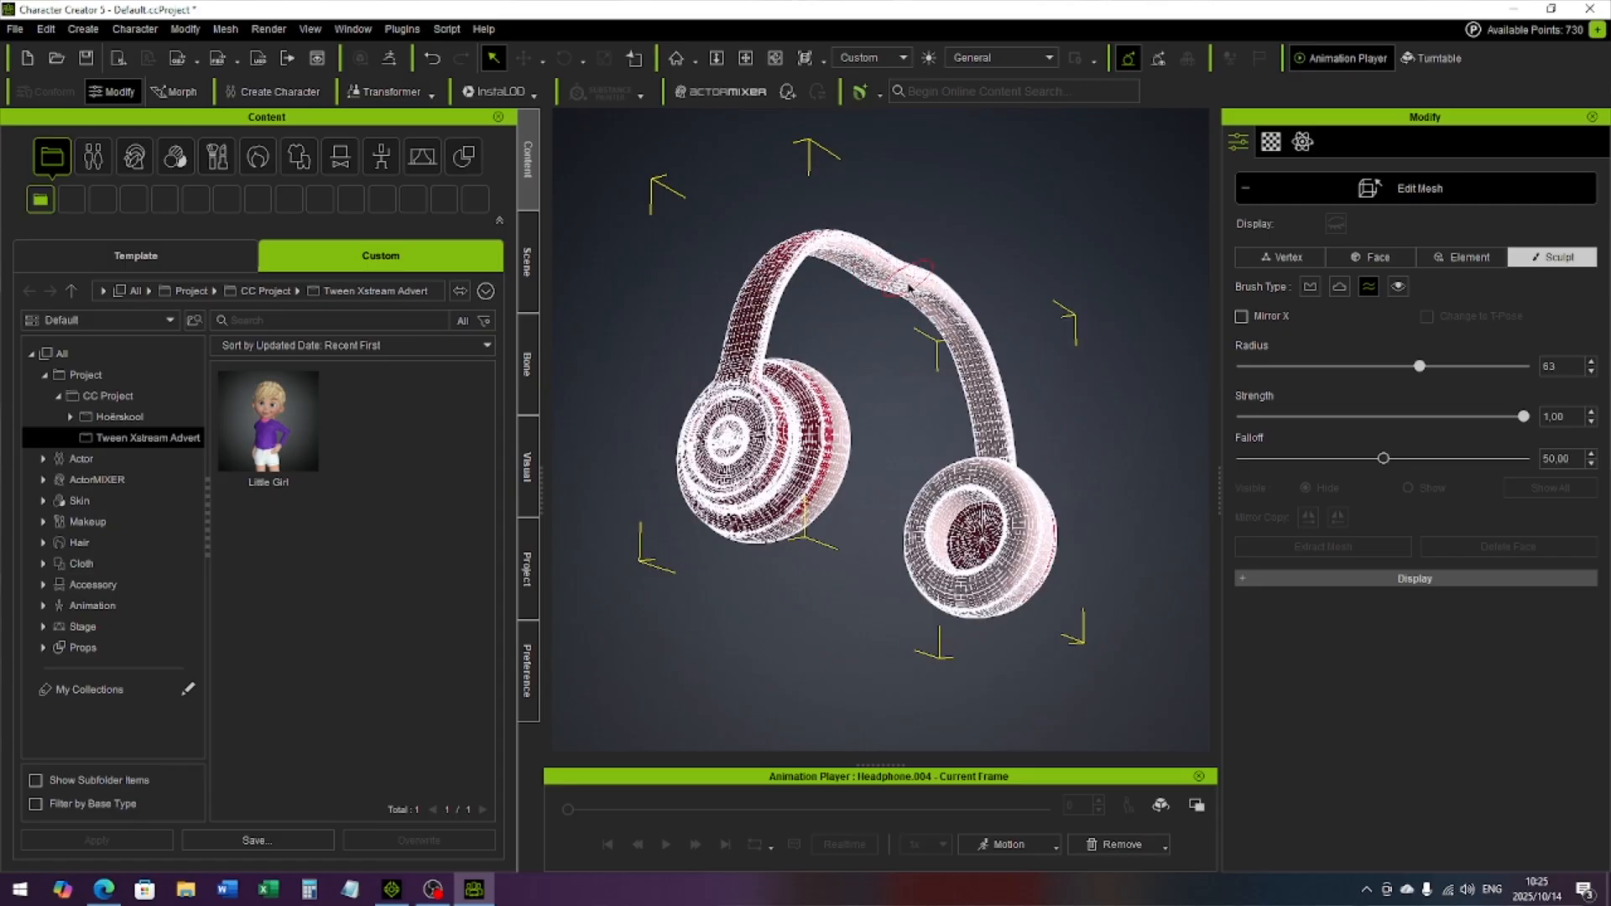
alt+right_drag(814, 370, 619, 426)
alt+drag(856, 406, 880, 375)
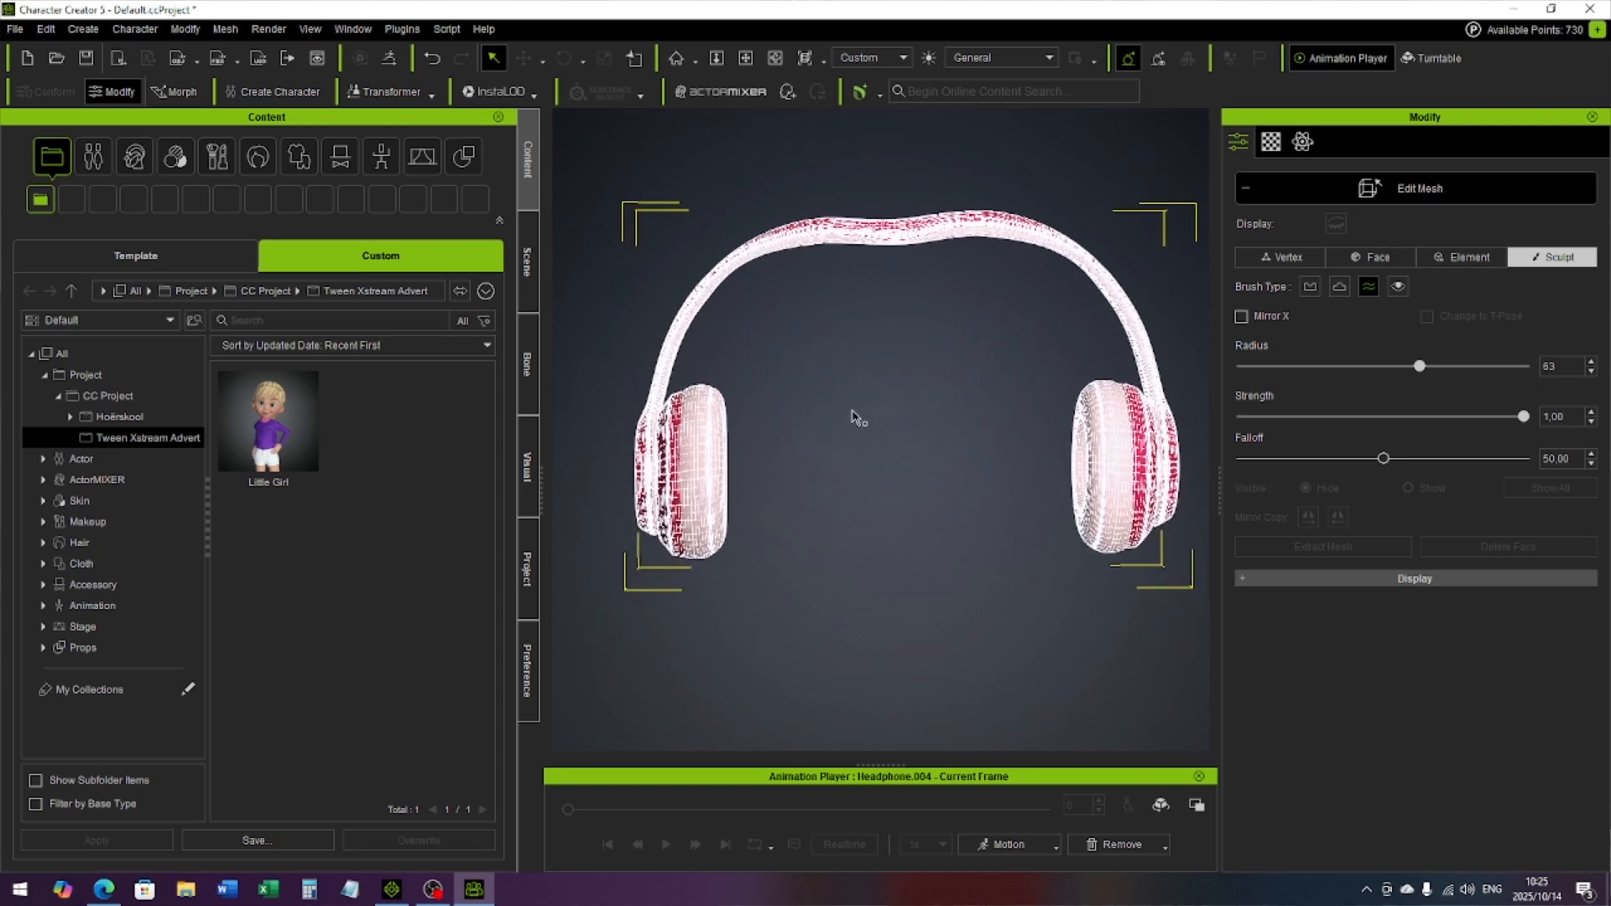
click(1392, 185)
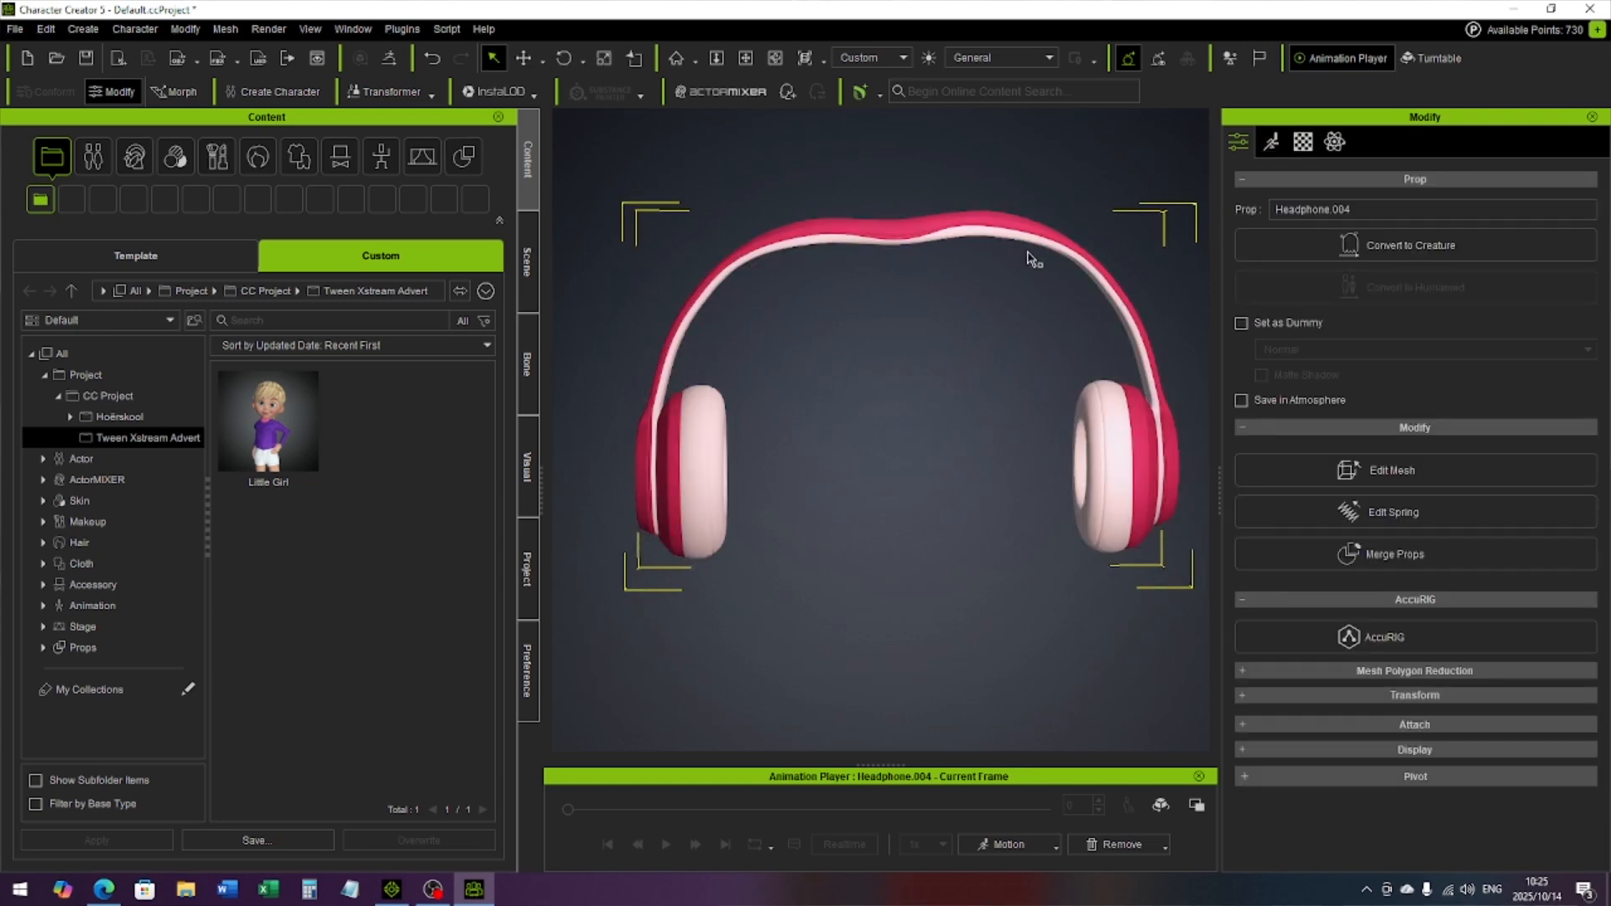
alt+right_drag(914, 294, 885, 340)
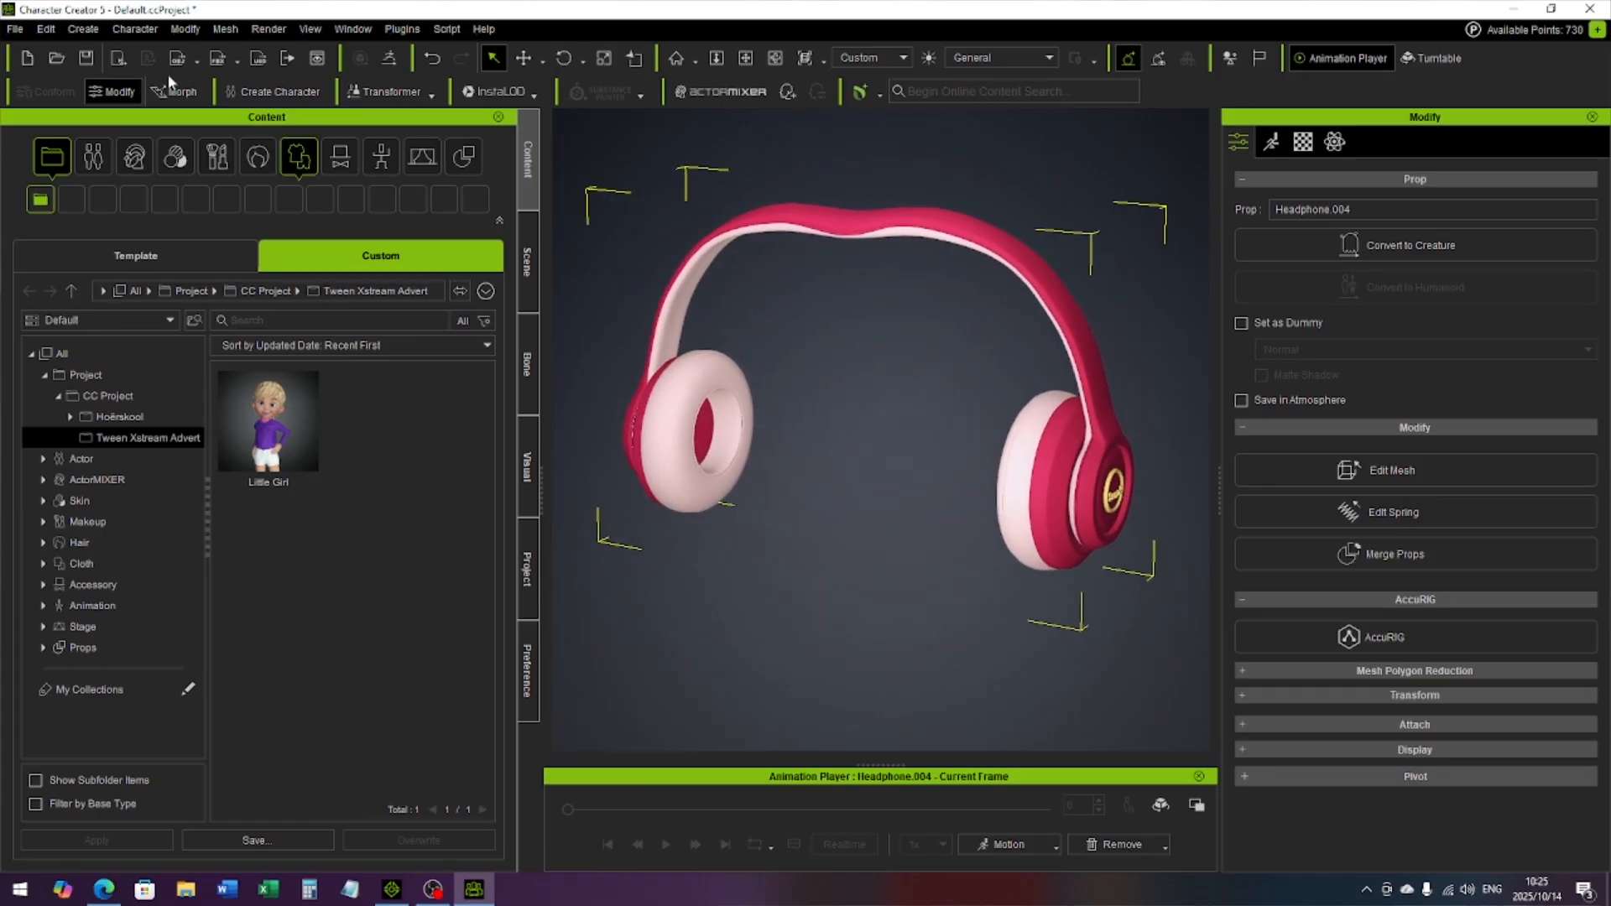
Export the selected headphone prop as a Y-Up OBJ with default motion, named Headphones - Open, in the Headphones Morph Edits folder.
click(15, 30)
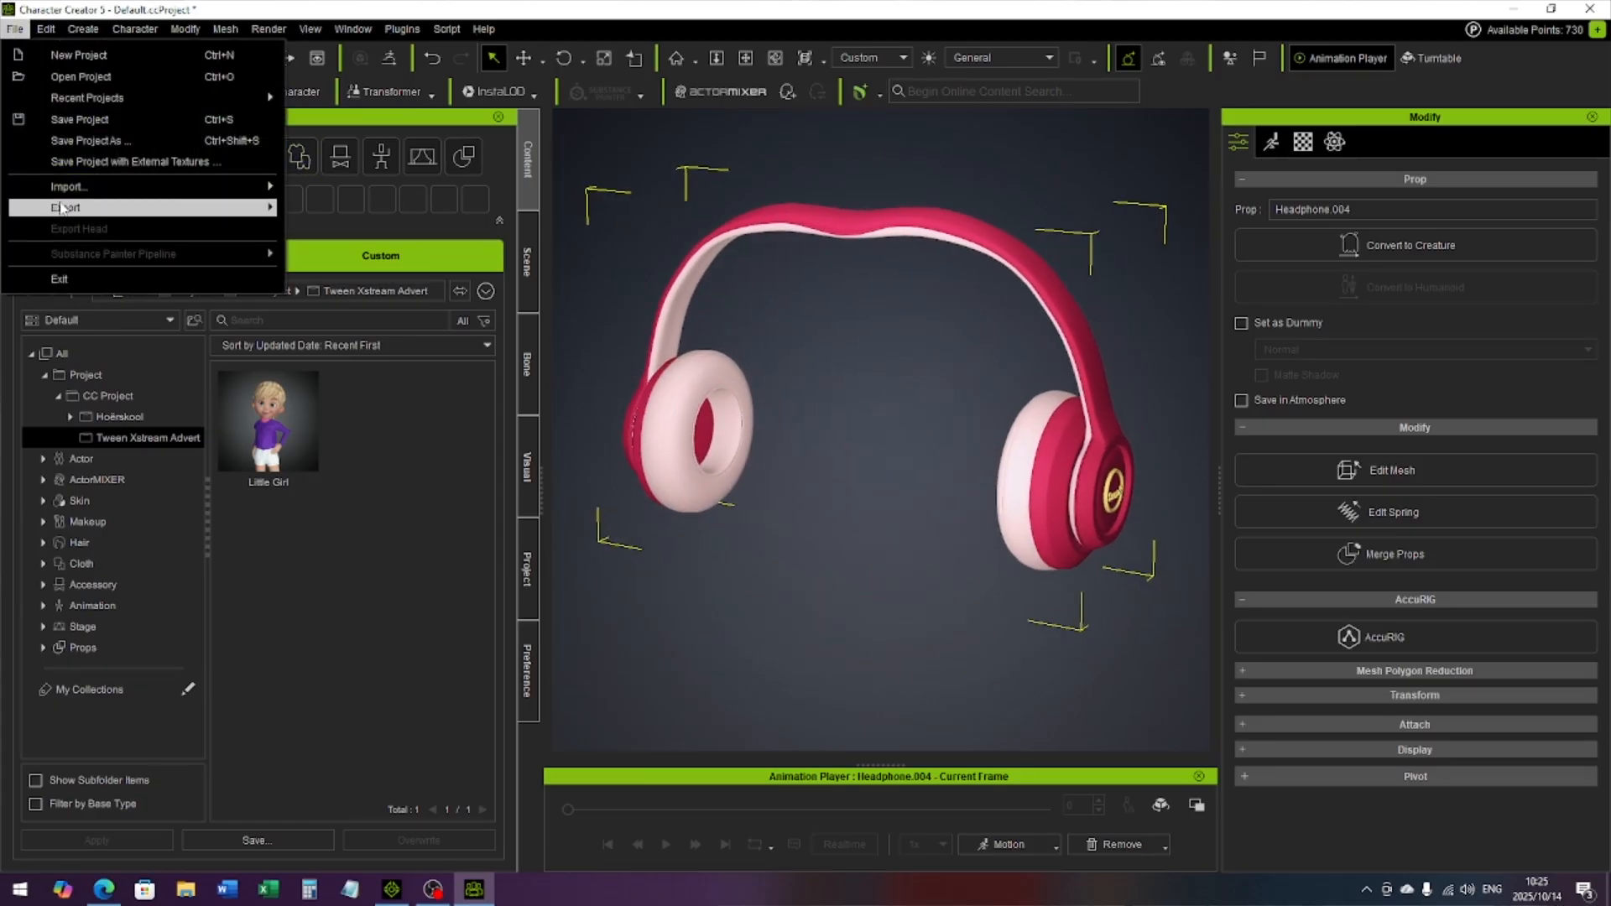
mouse_move(217, 210)
mouse_move(351, 273)
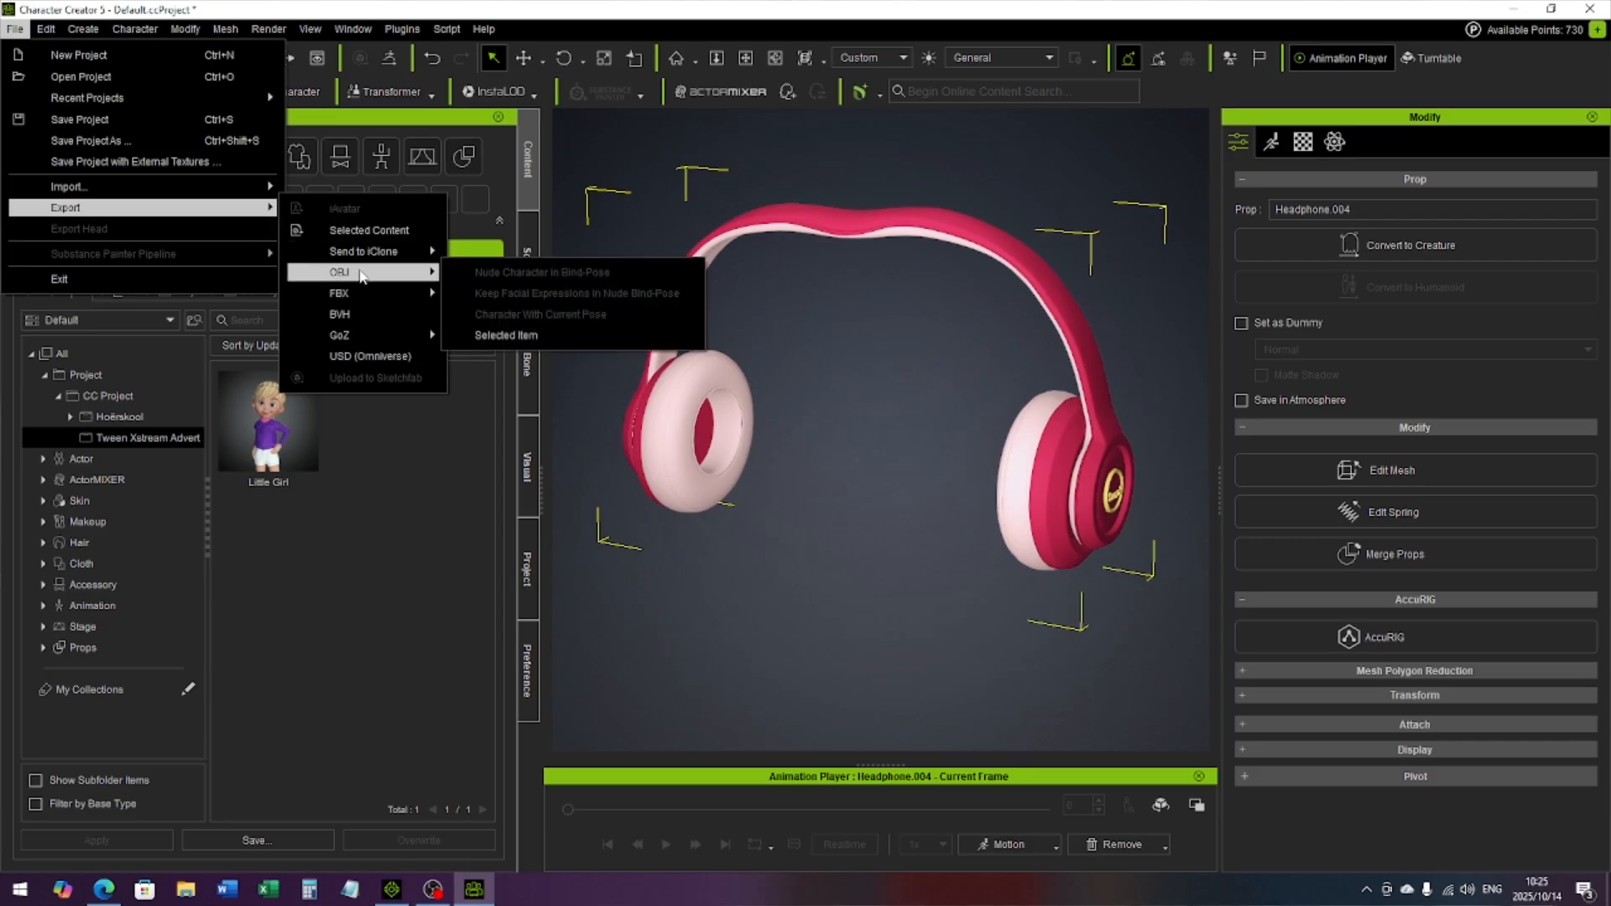
click(501, 336)
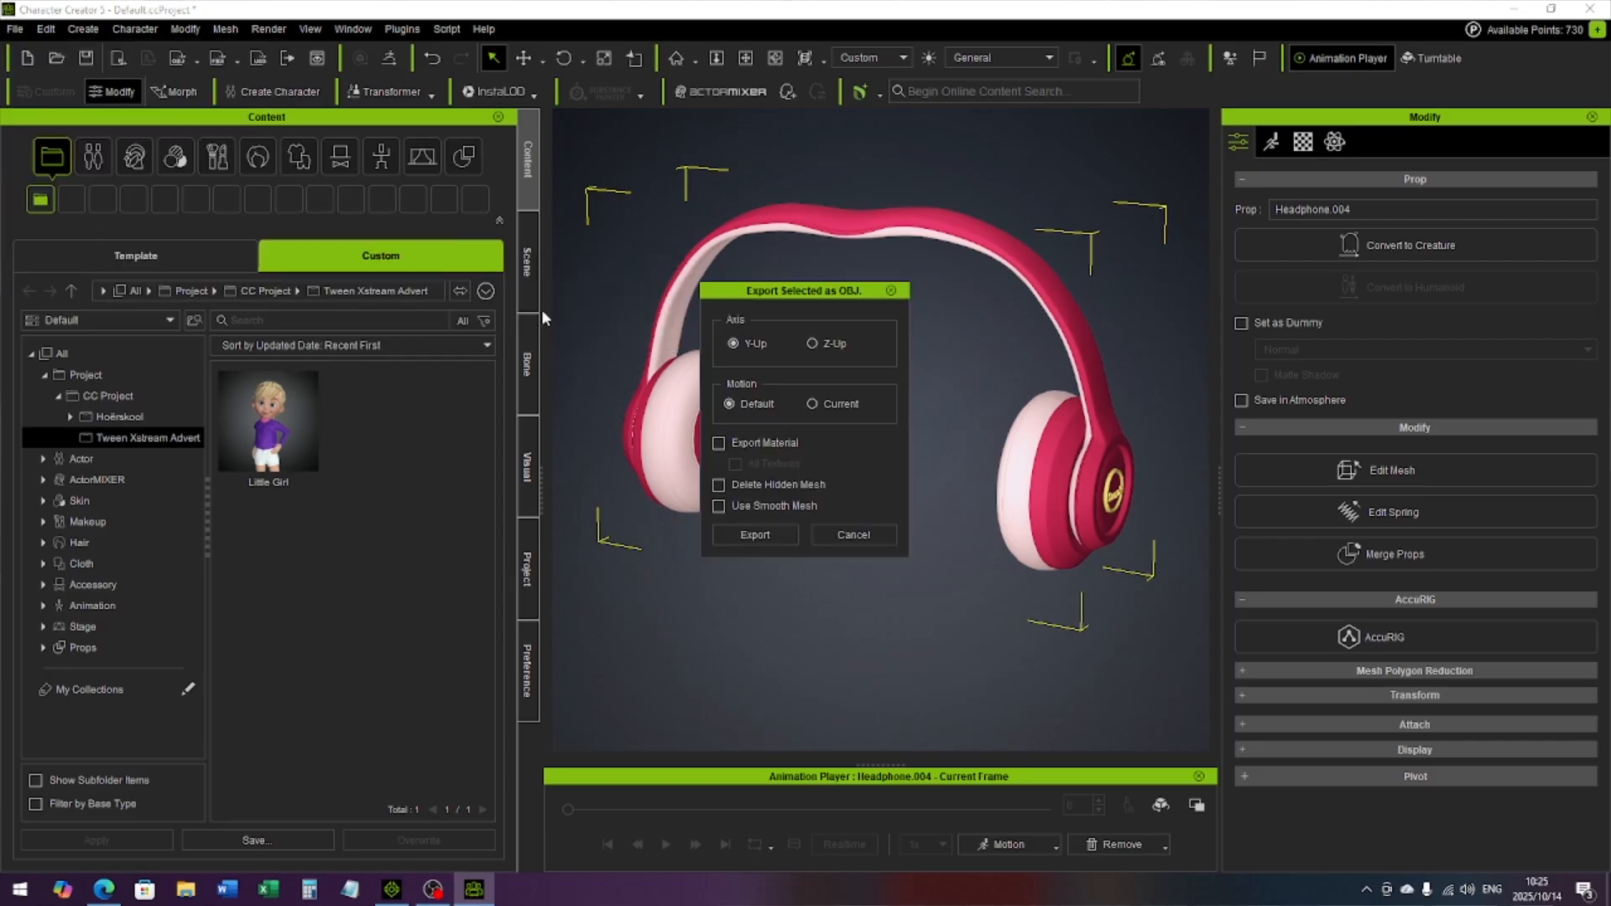
click(756, 536)
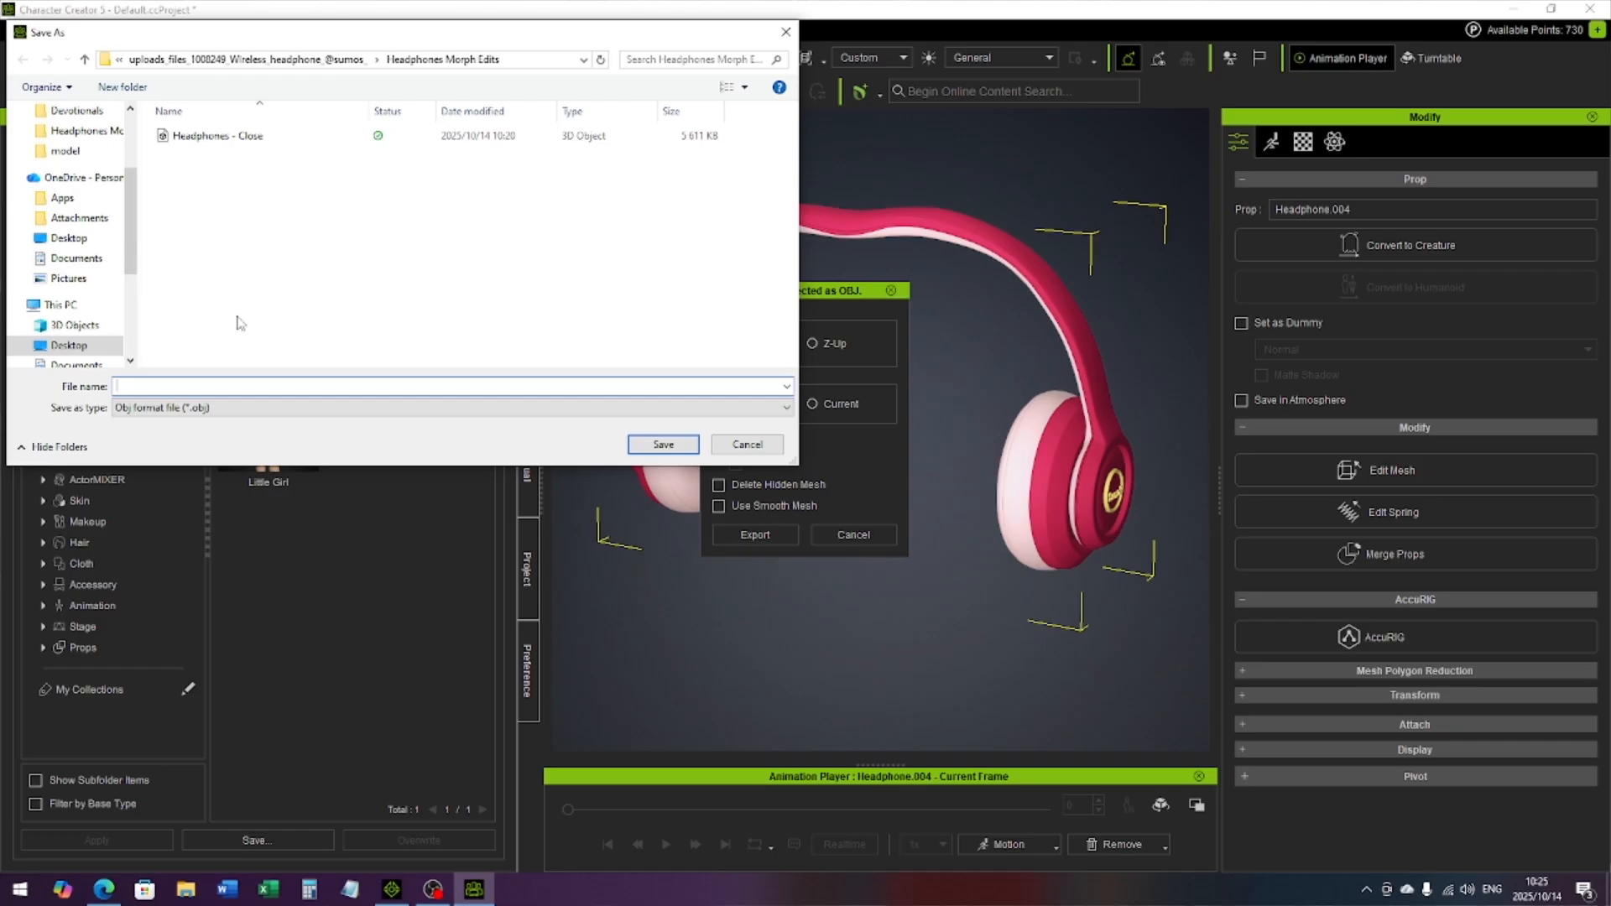
click(237, 136)
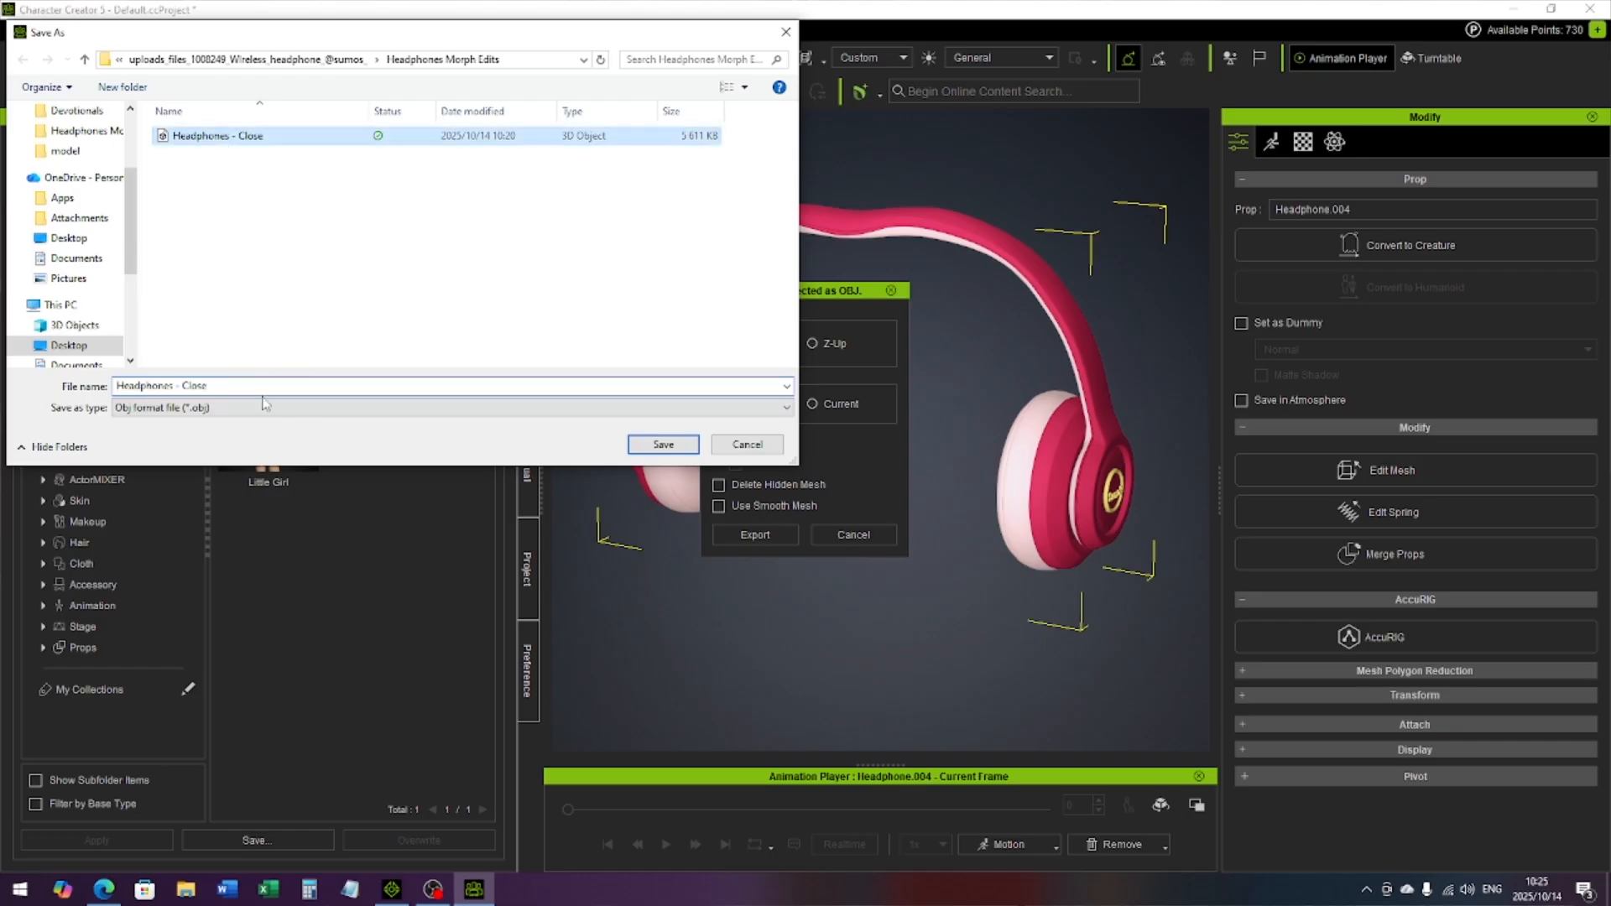
drag(210, 385, 186, 385)
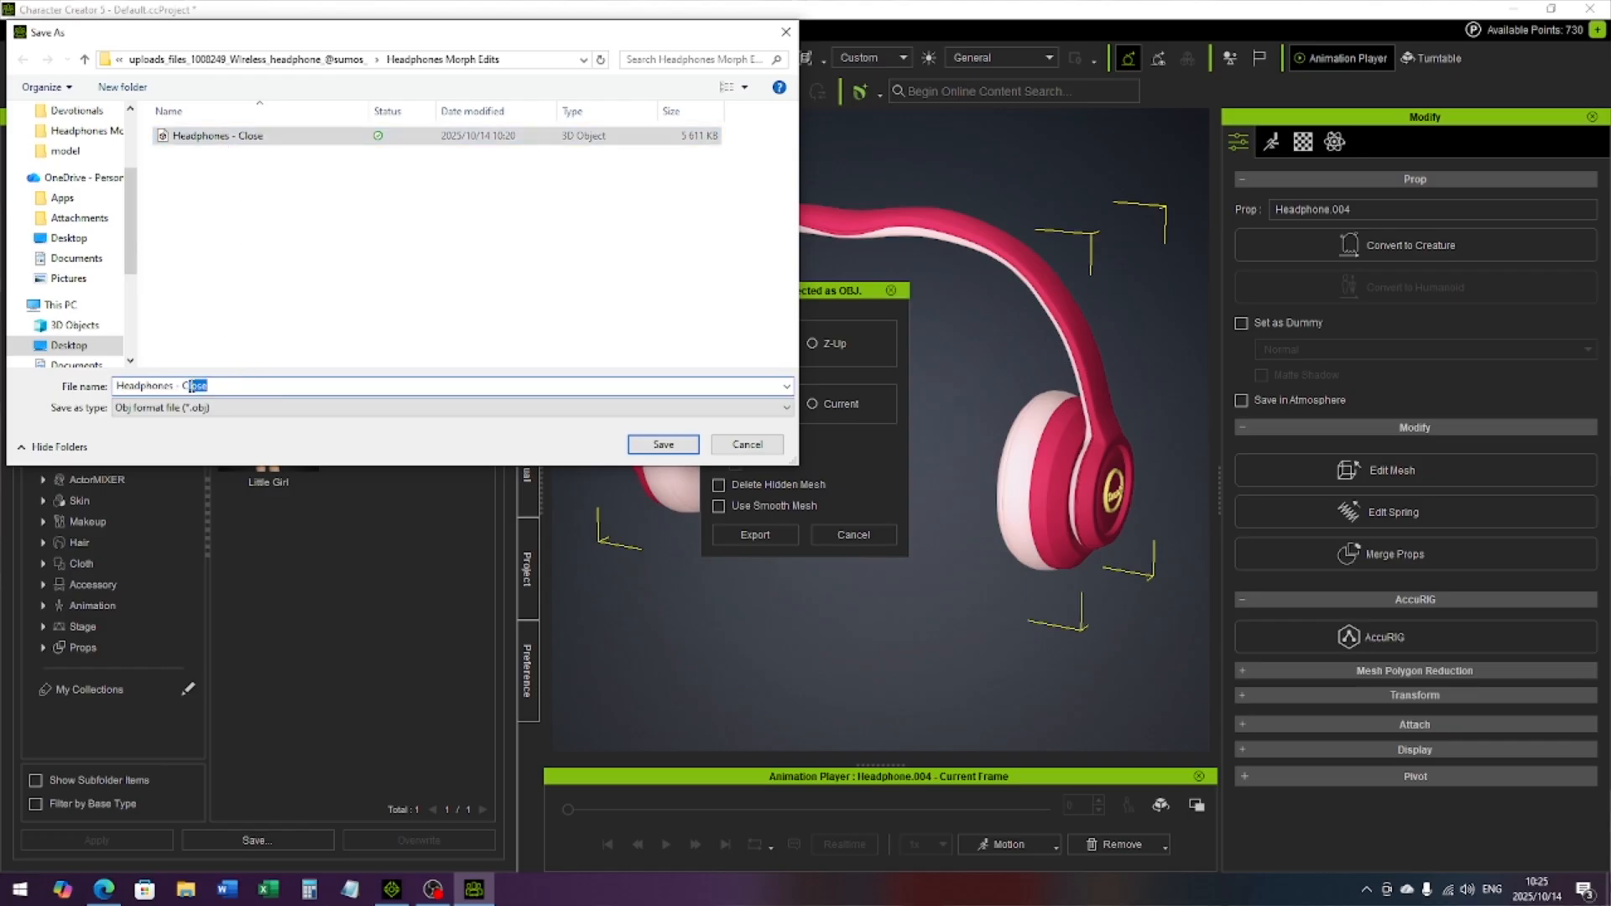
key(BackSpace)
key(BackSpace)
text(Open)
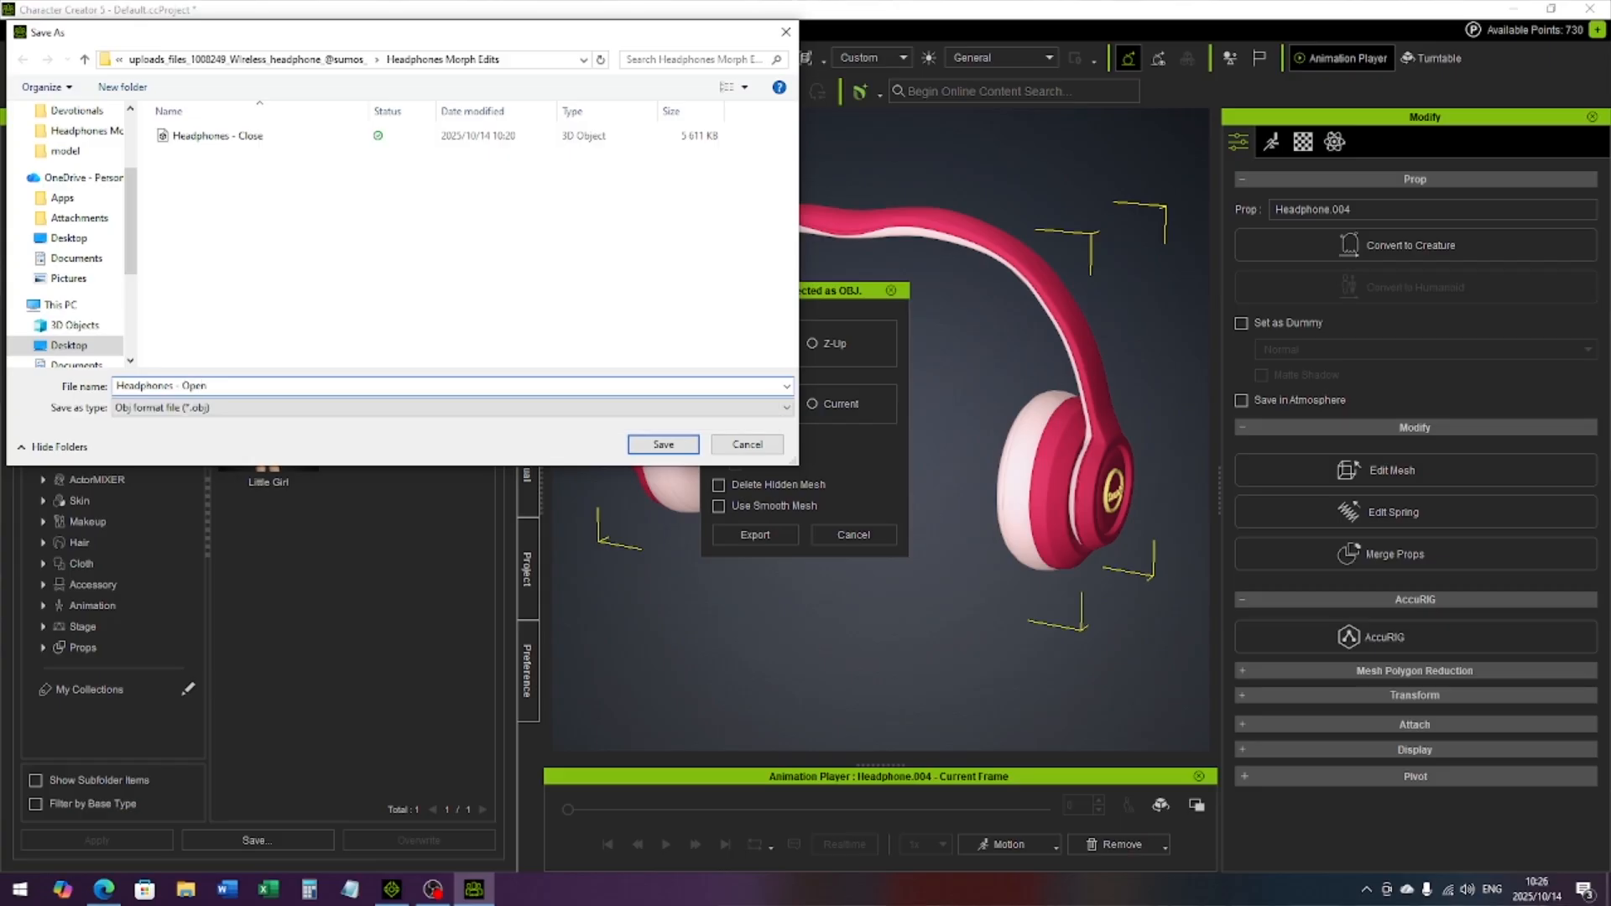
click(661, 445)
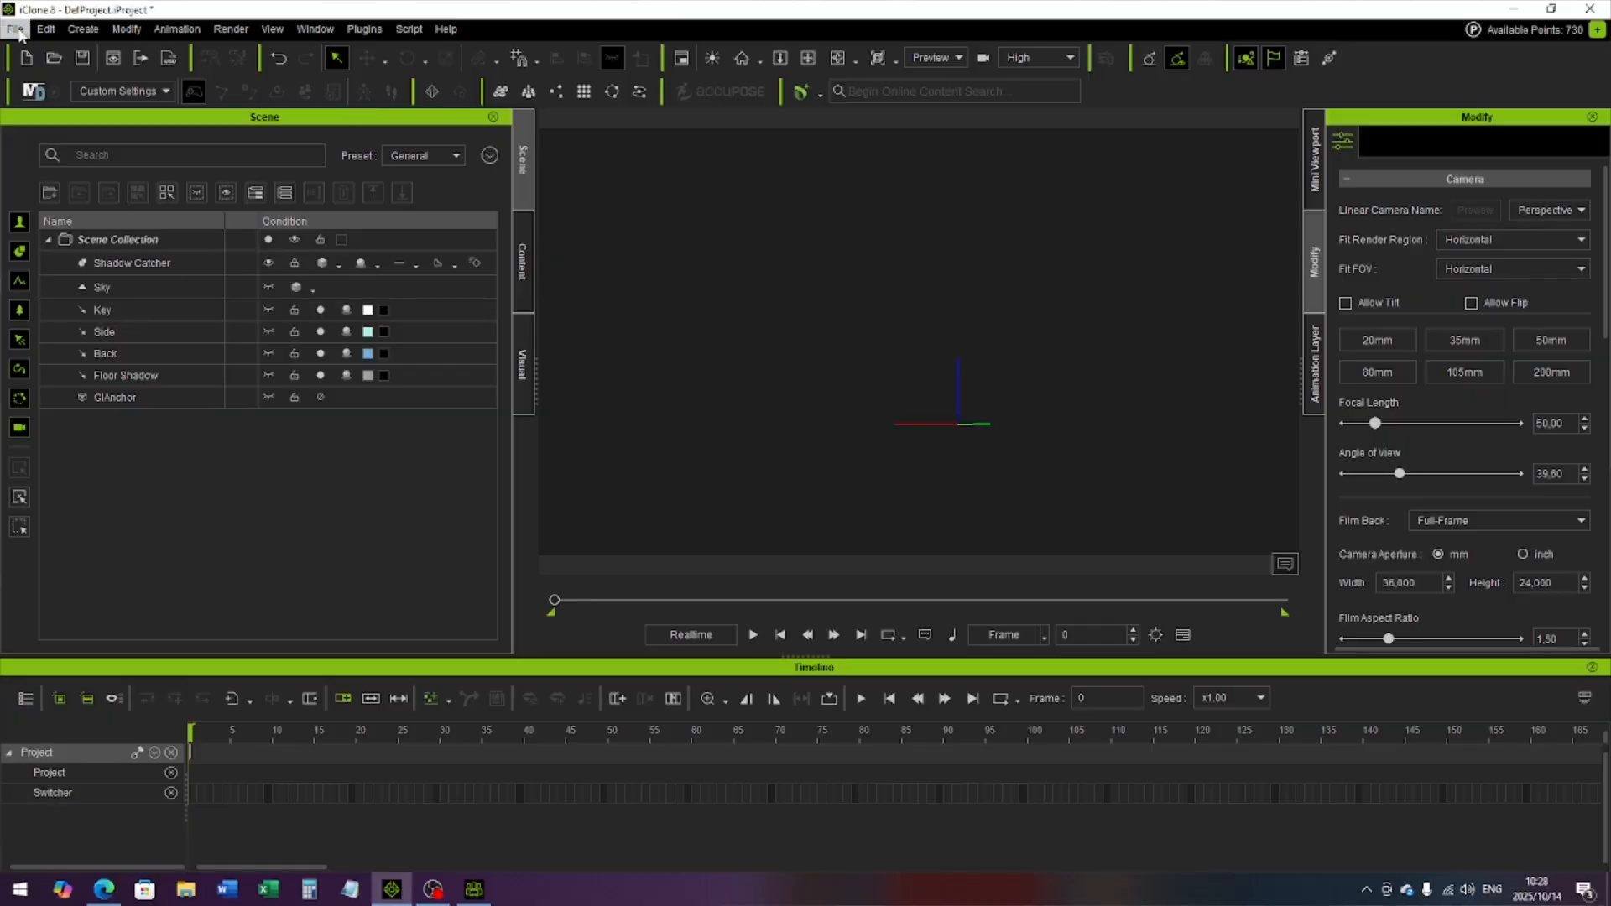
Import Headphones - Close from the Headphones Morph Edits folder as one prop, without breaking its meshes into sub-props.
click(17, 30)
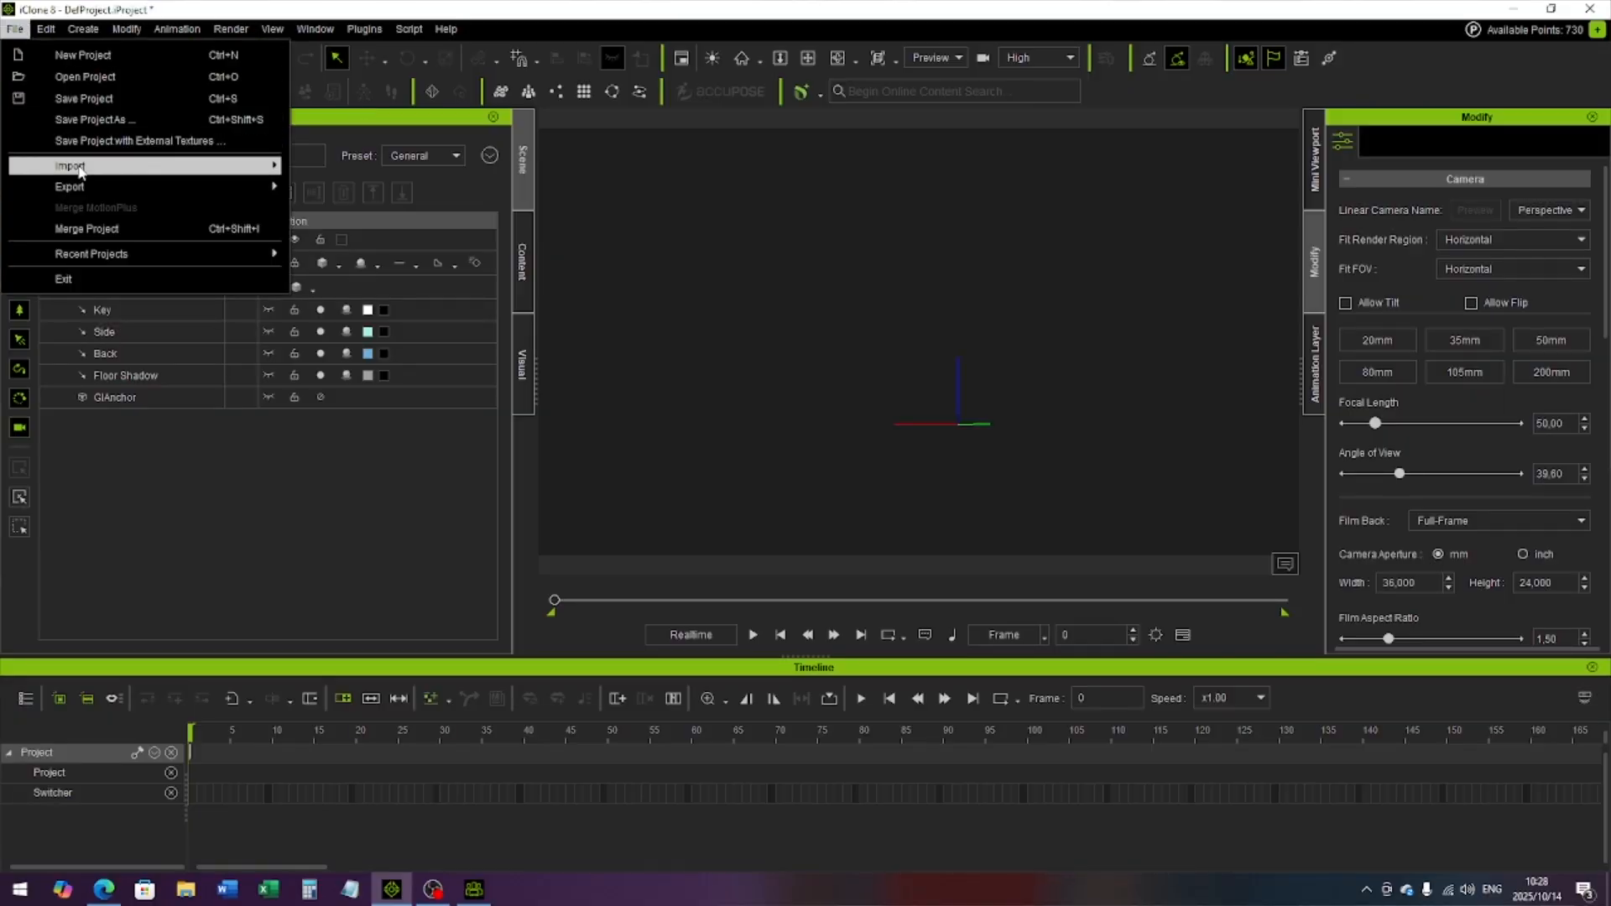
click(353, 166)
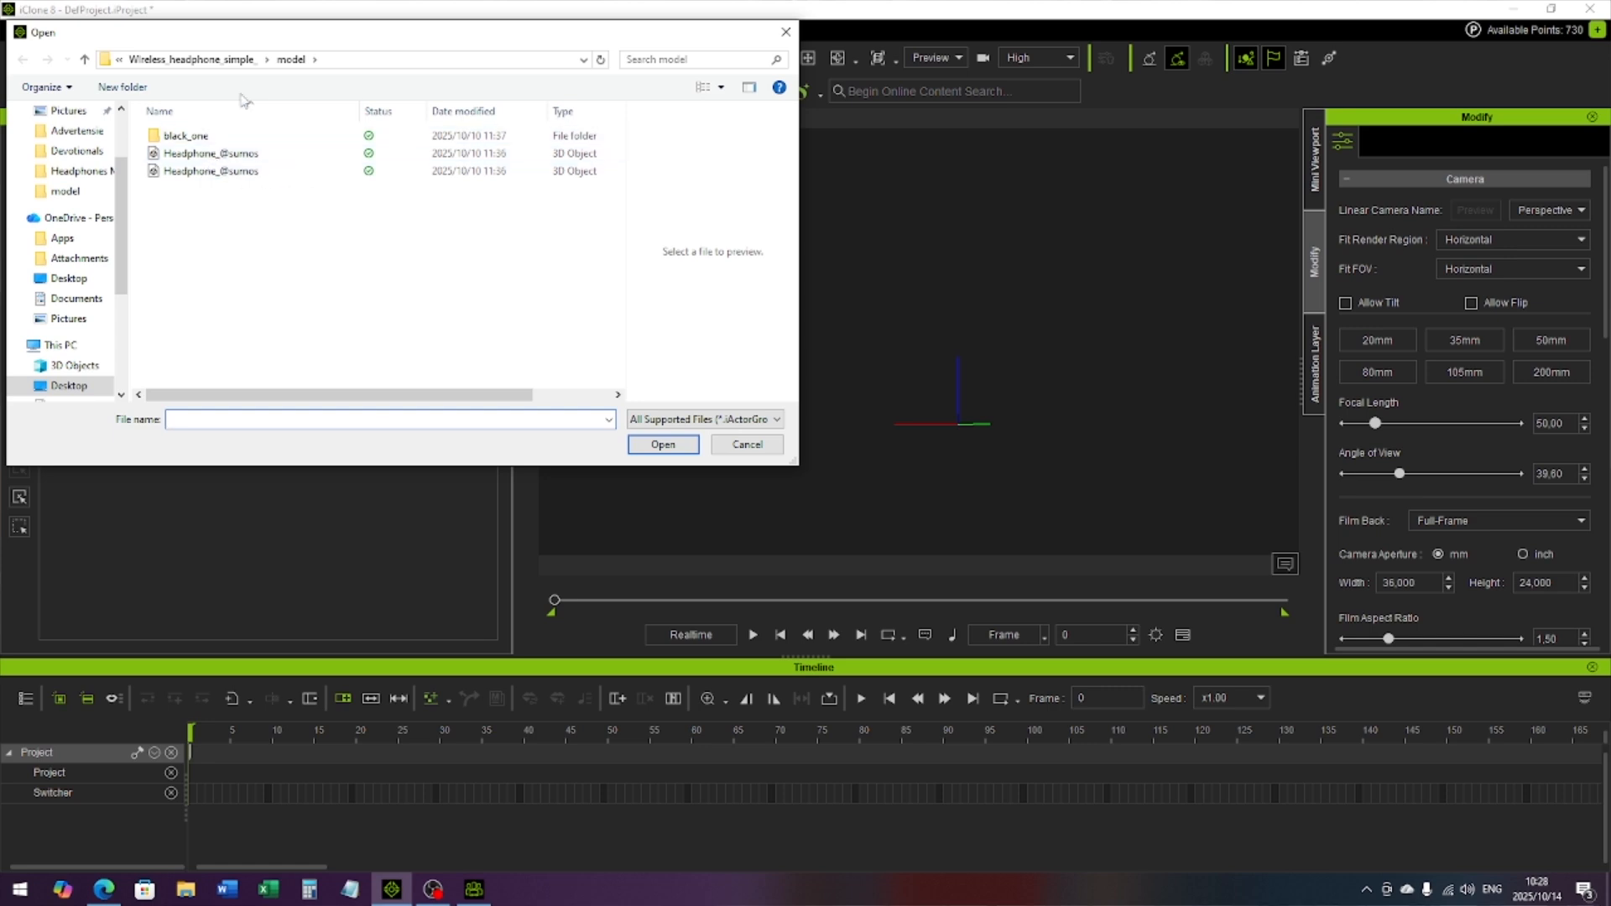
click(197, 60)
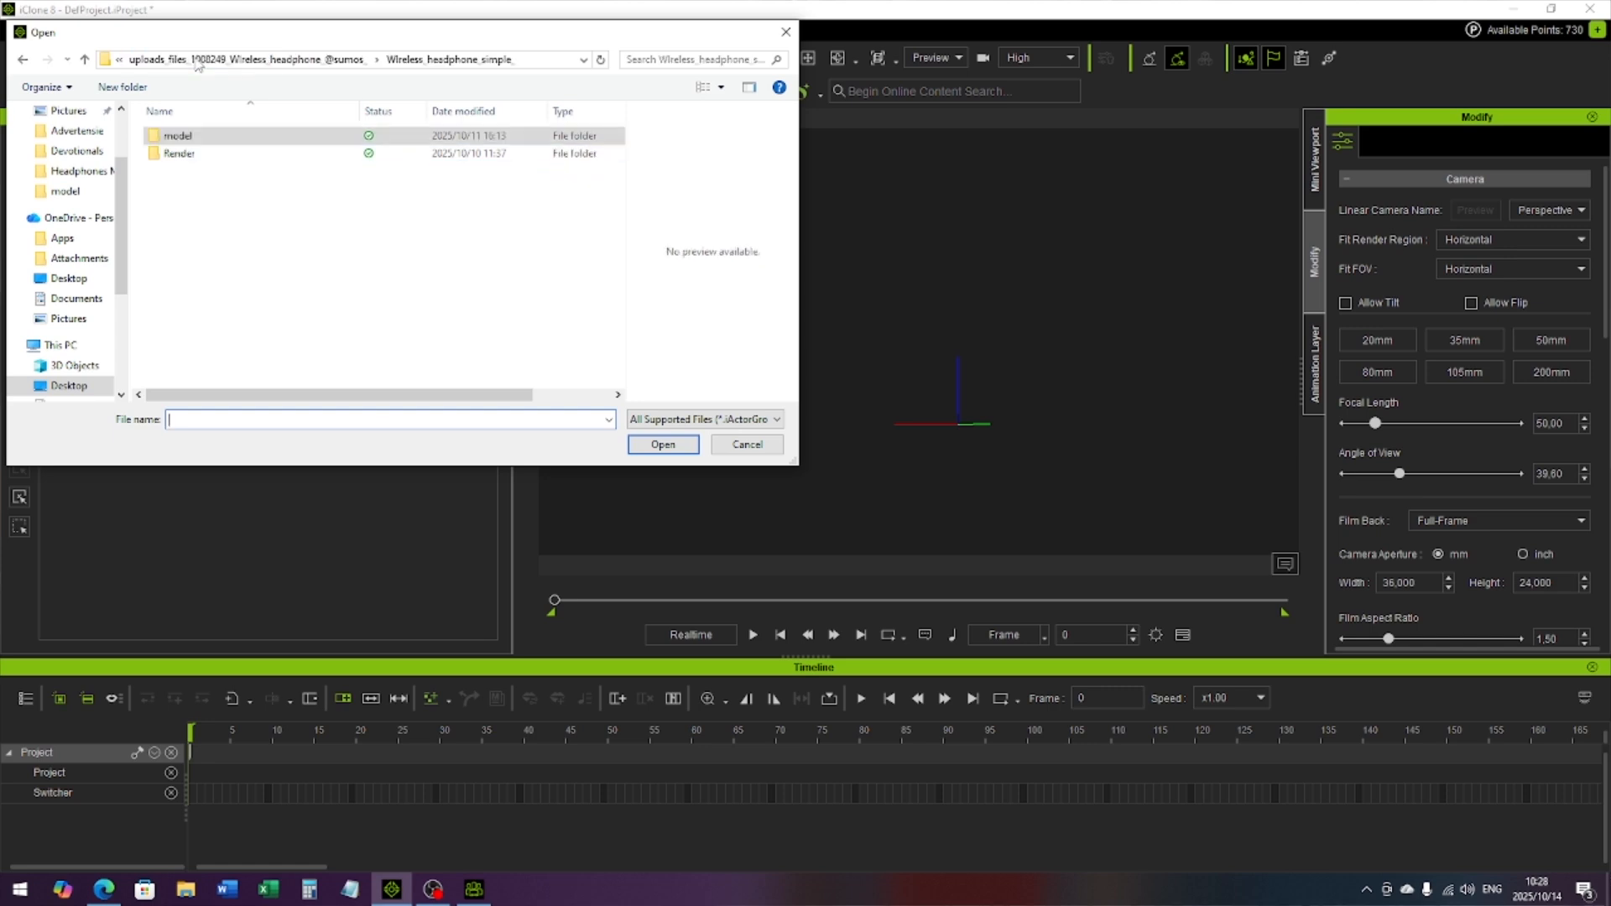
click(277, 60)
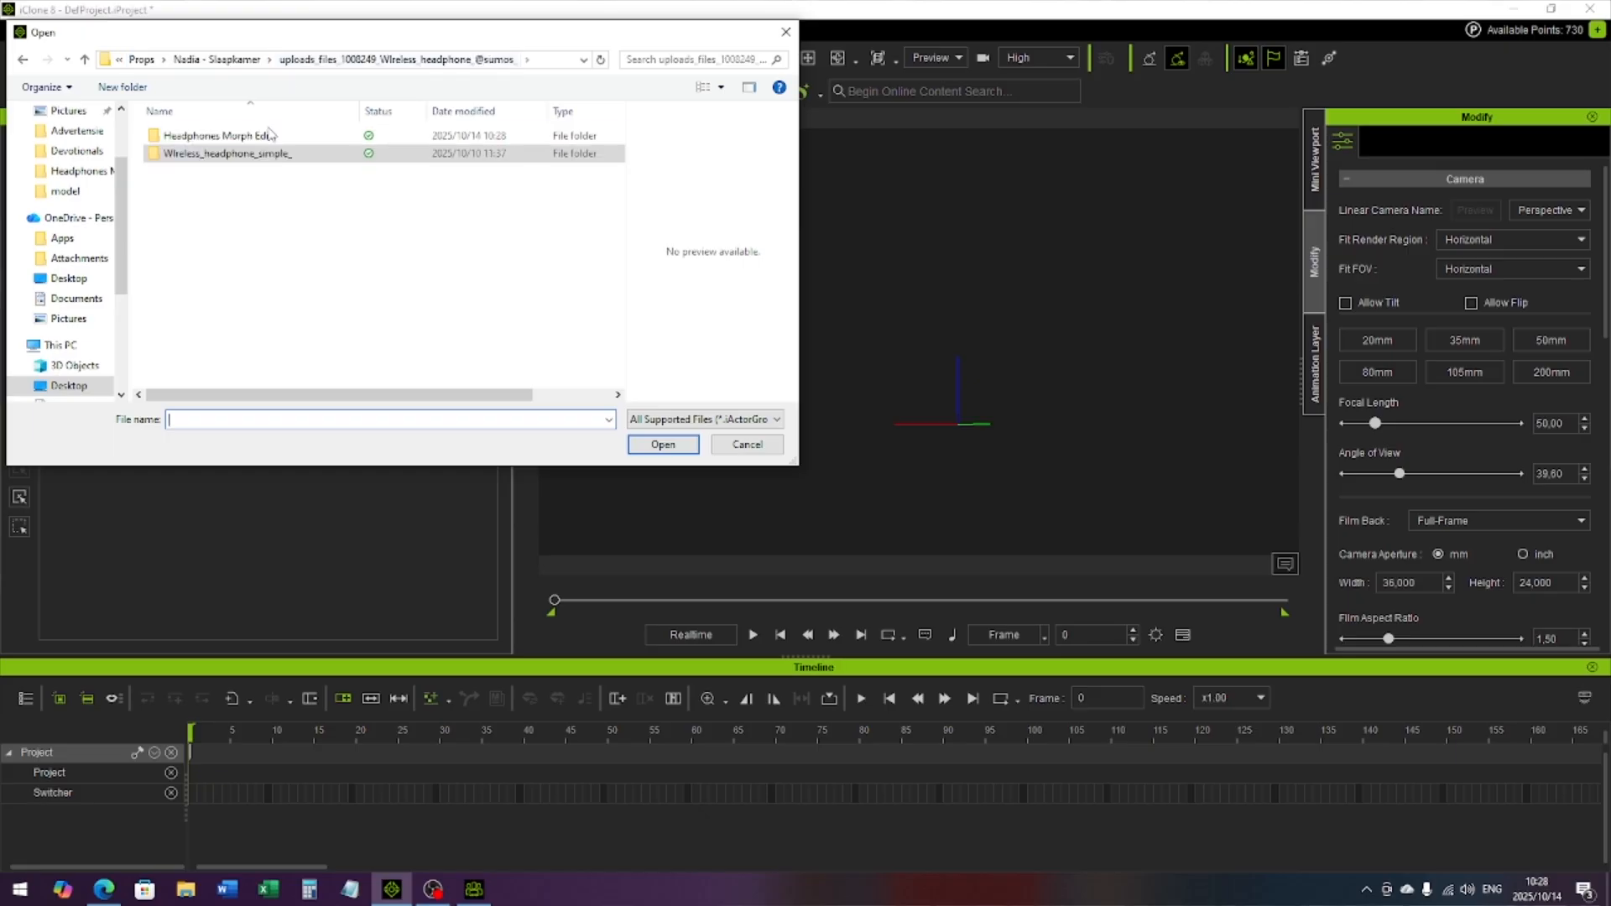
double_click(228, 135)
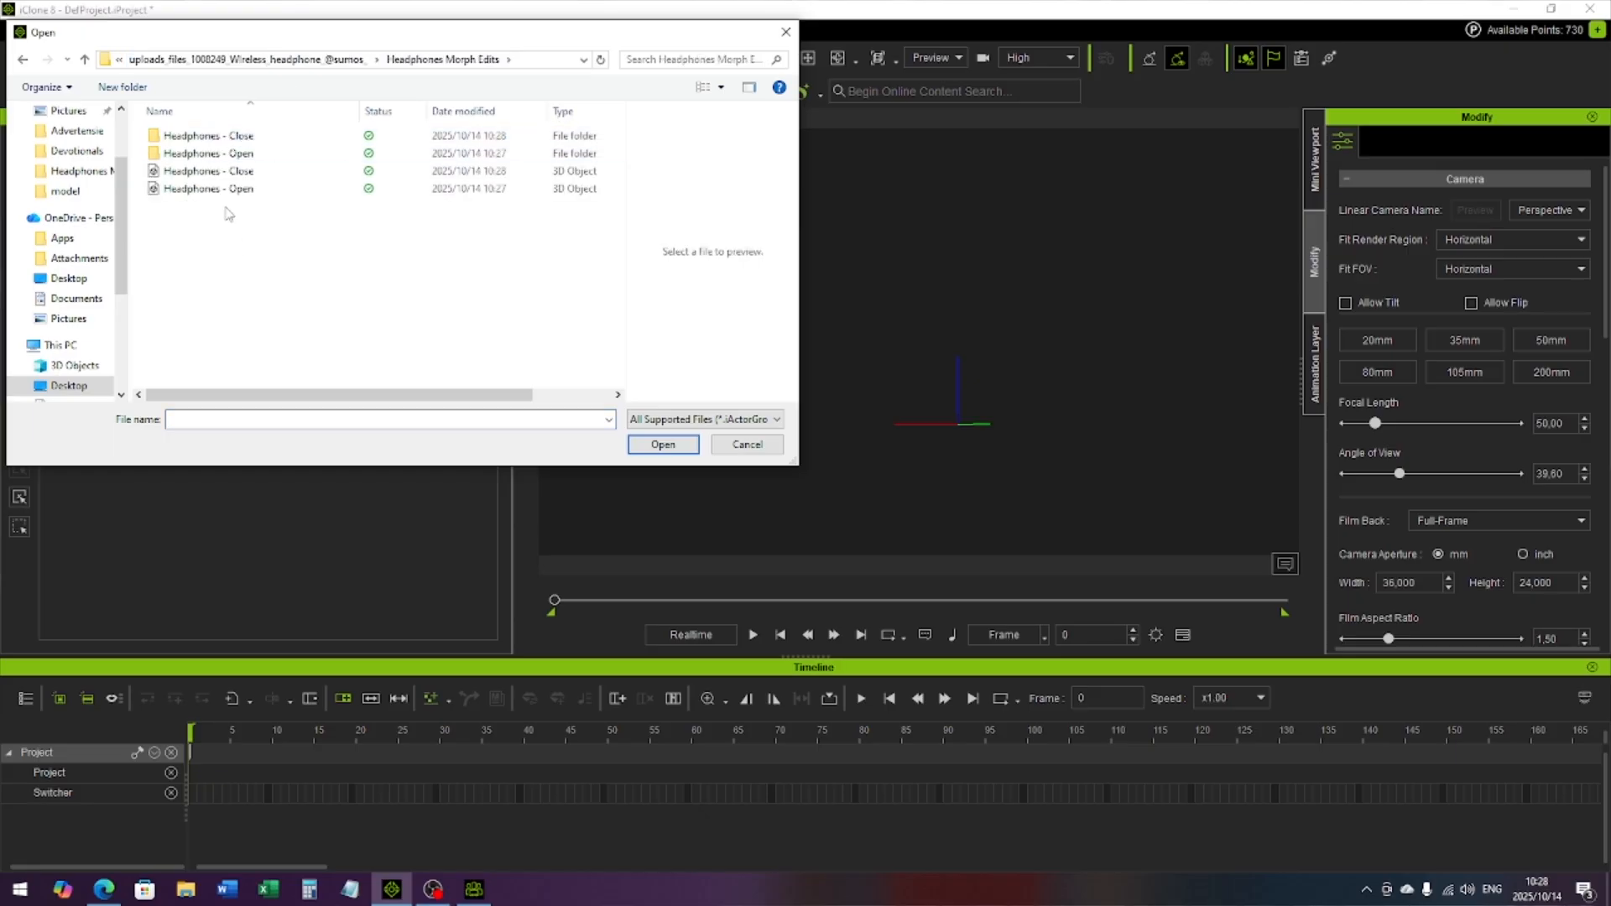
double_click(217, 172)
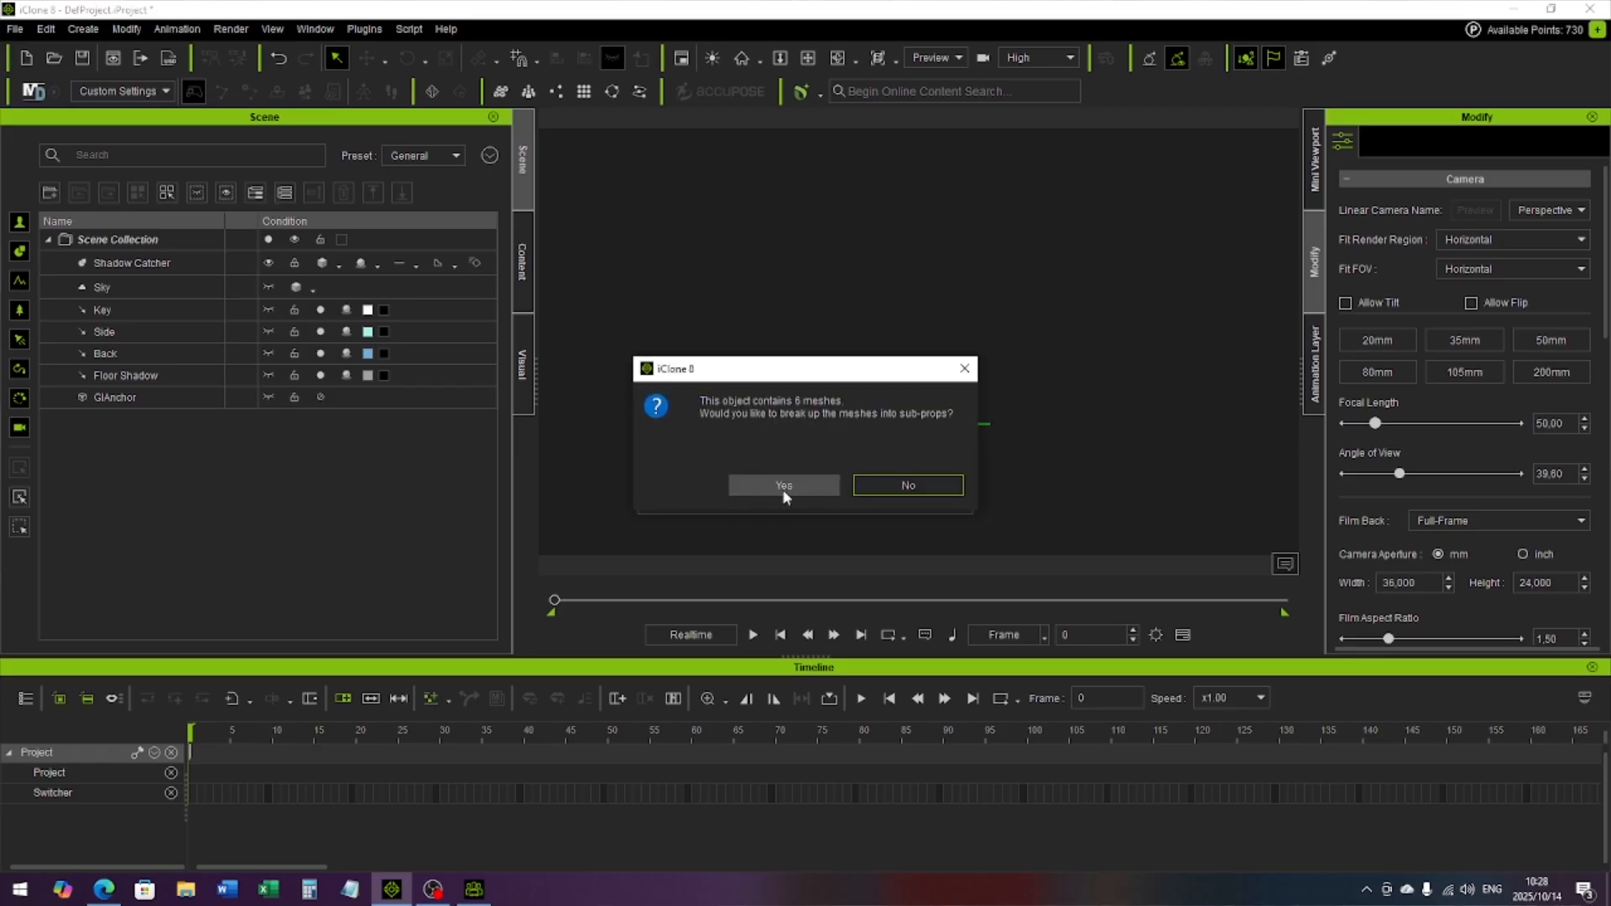
click(892, 484)
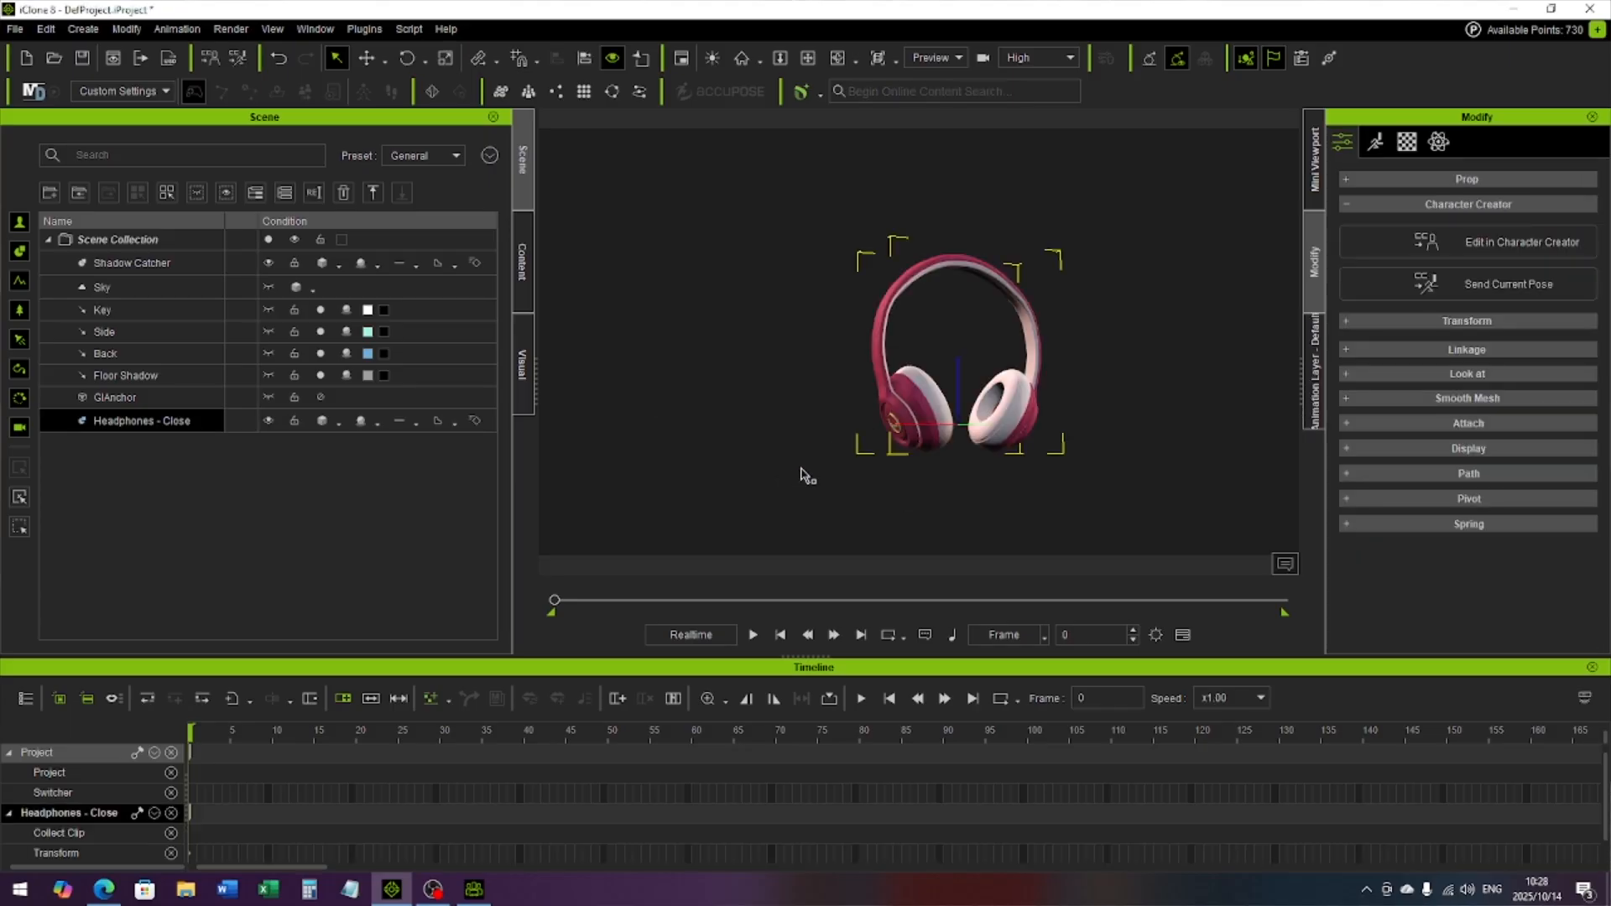
Open the imported headphones prop in iClone Morph Creator.
middle_drag(1094, 428, 1057, 419)
right_drag(1041, 403, 1208, 408)
mouse_move(946, 406)
right_down()
mouse_move(1094, 387)
mouse_move(946, 413)
right_up()
middle_drag(951, 410, 982, 385)
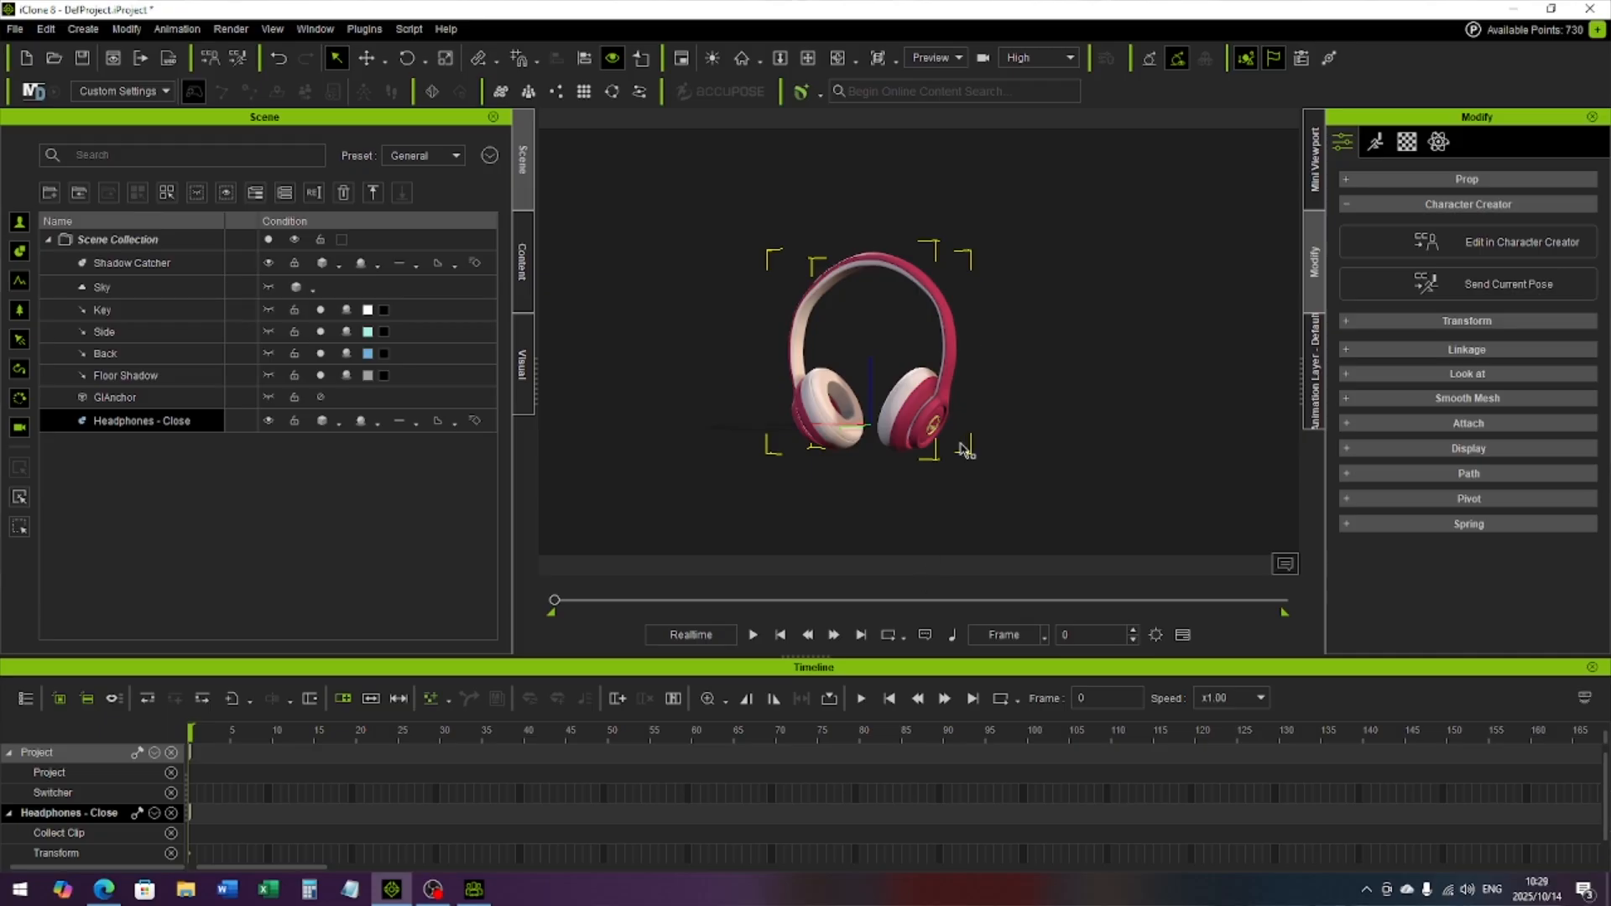
click(1375, 142)
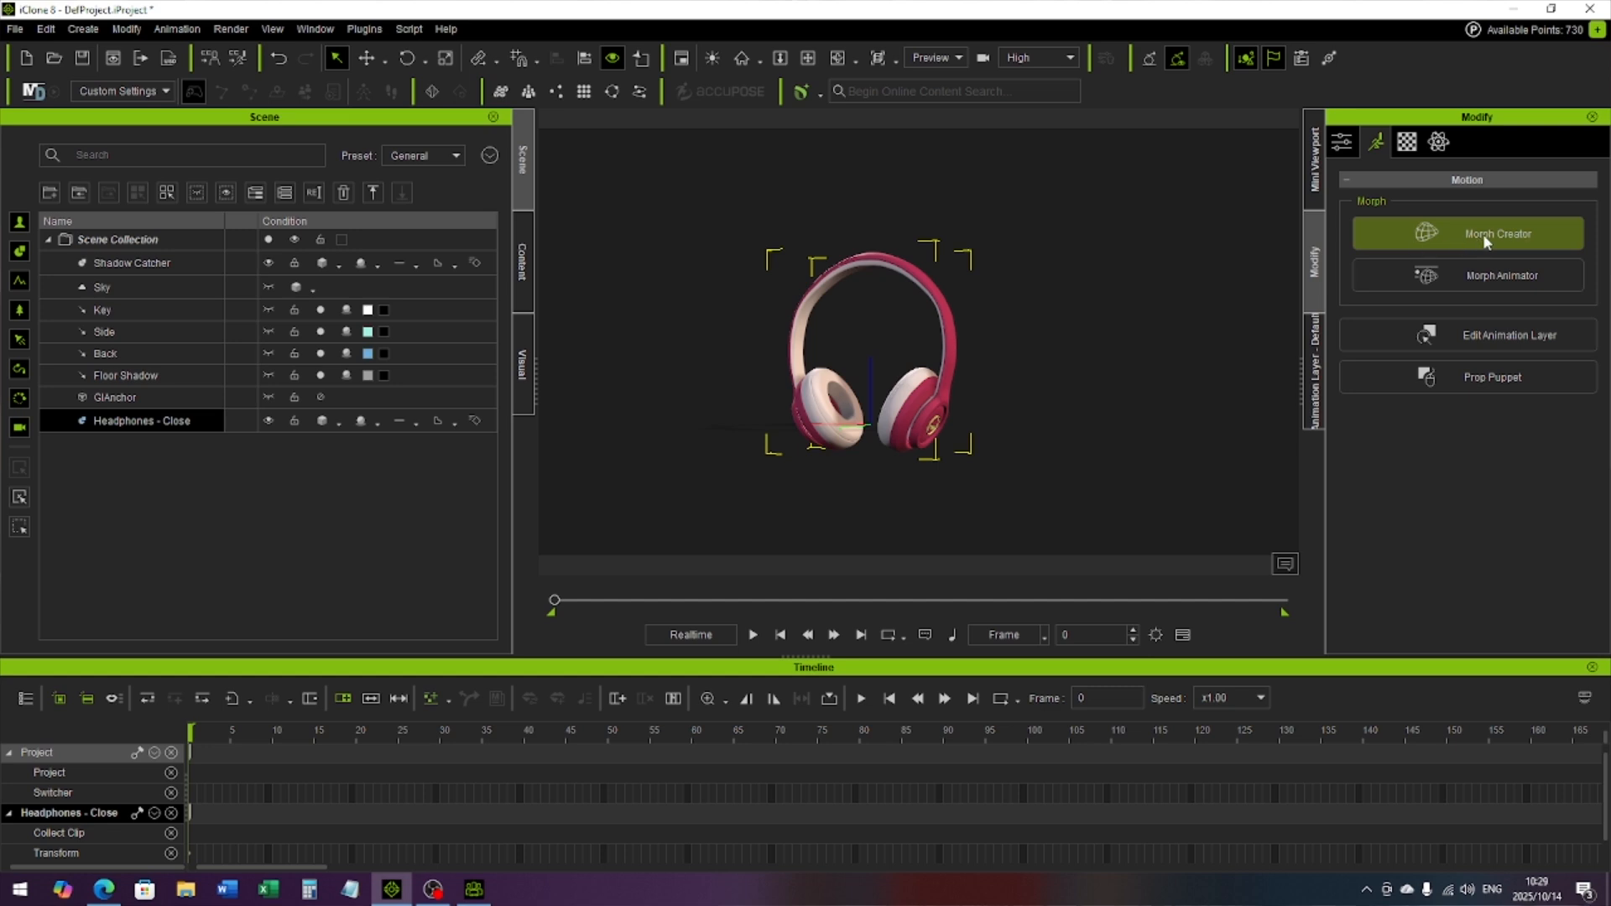
click(1485, 239)
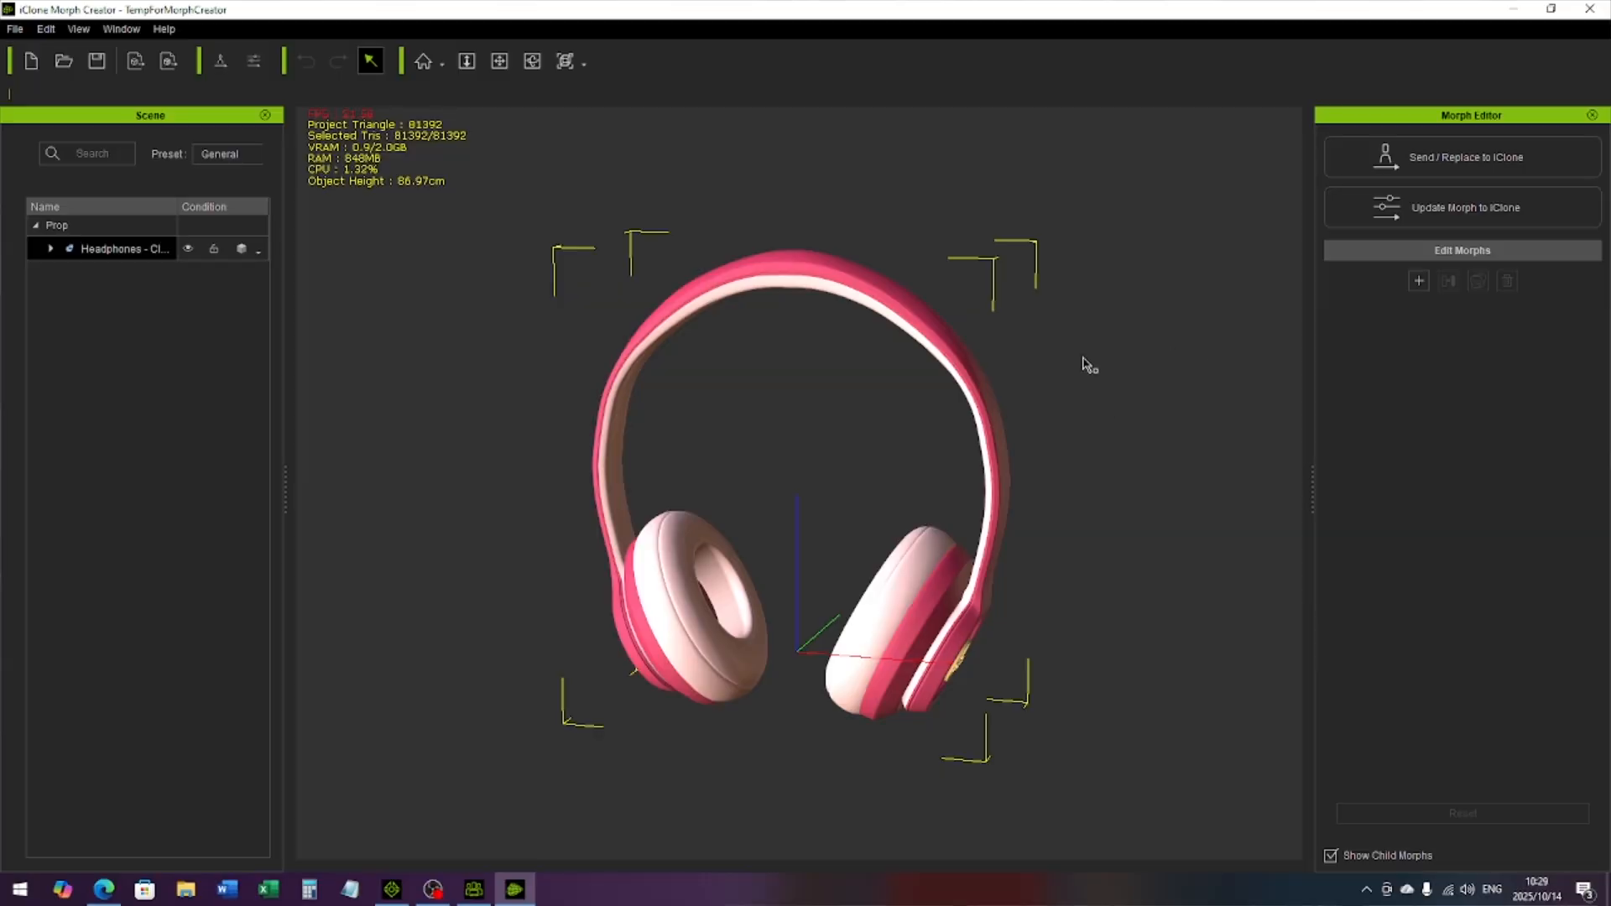
Add the Headphones - Open OBJ as a new morph of the headphones prop, with the Y-Up axis.
click(1417, 282)
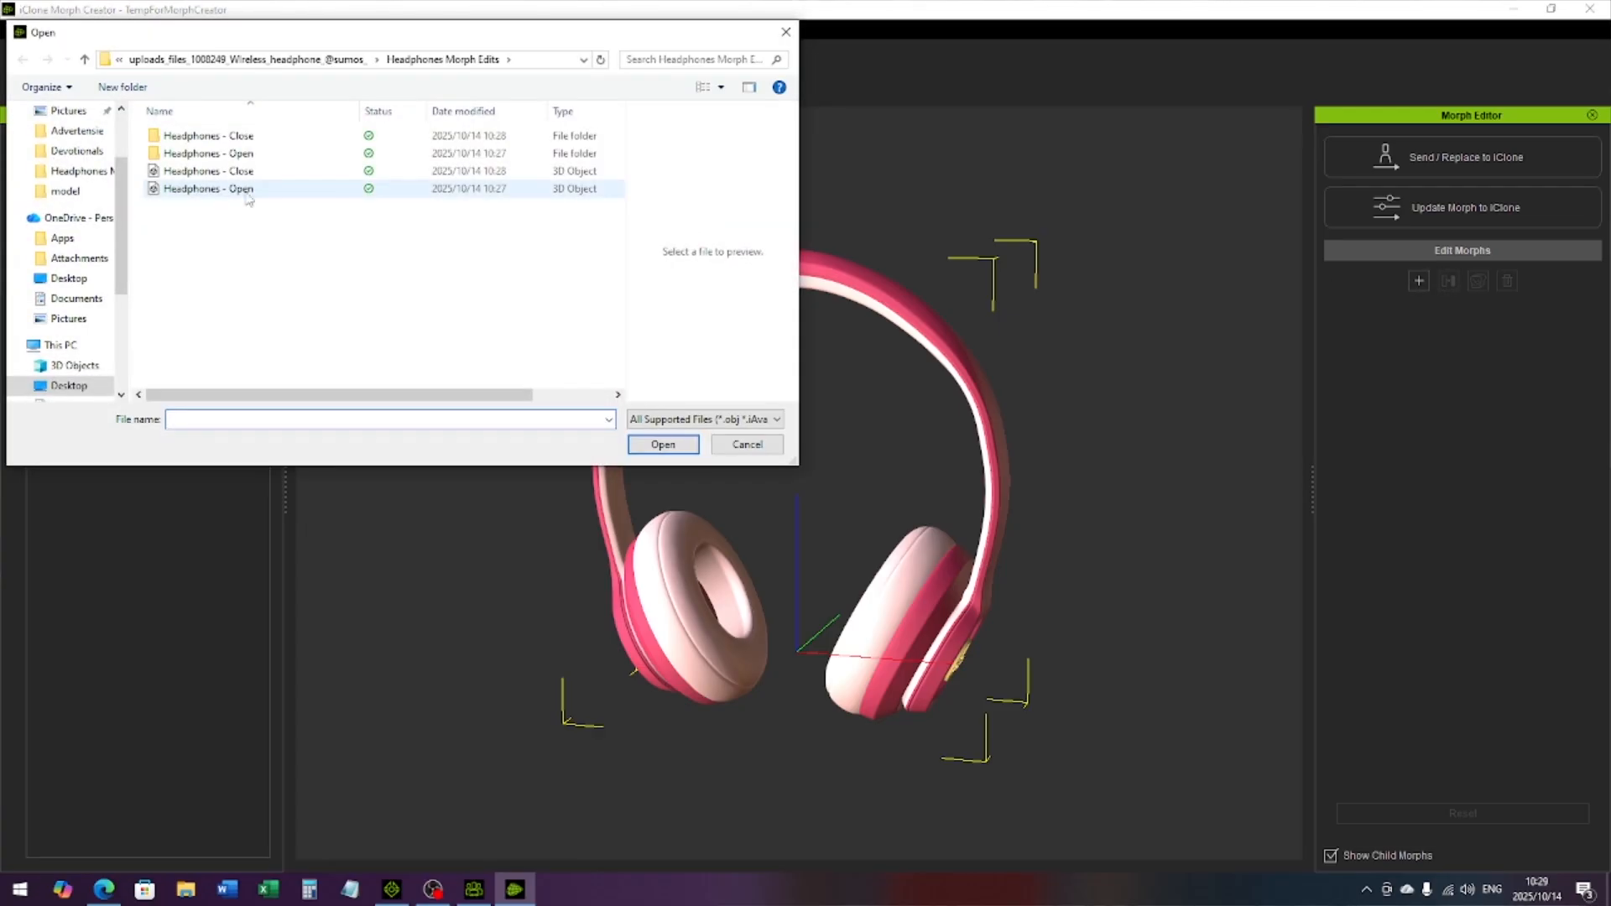
click(233, 188)
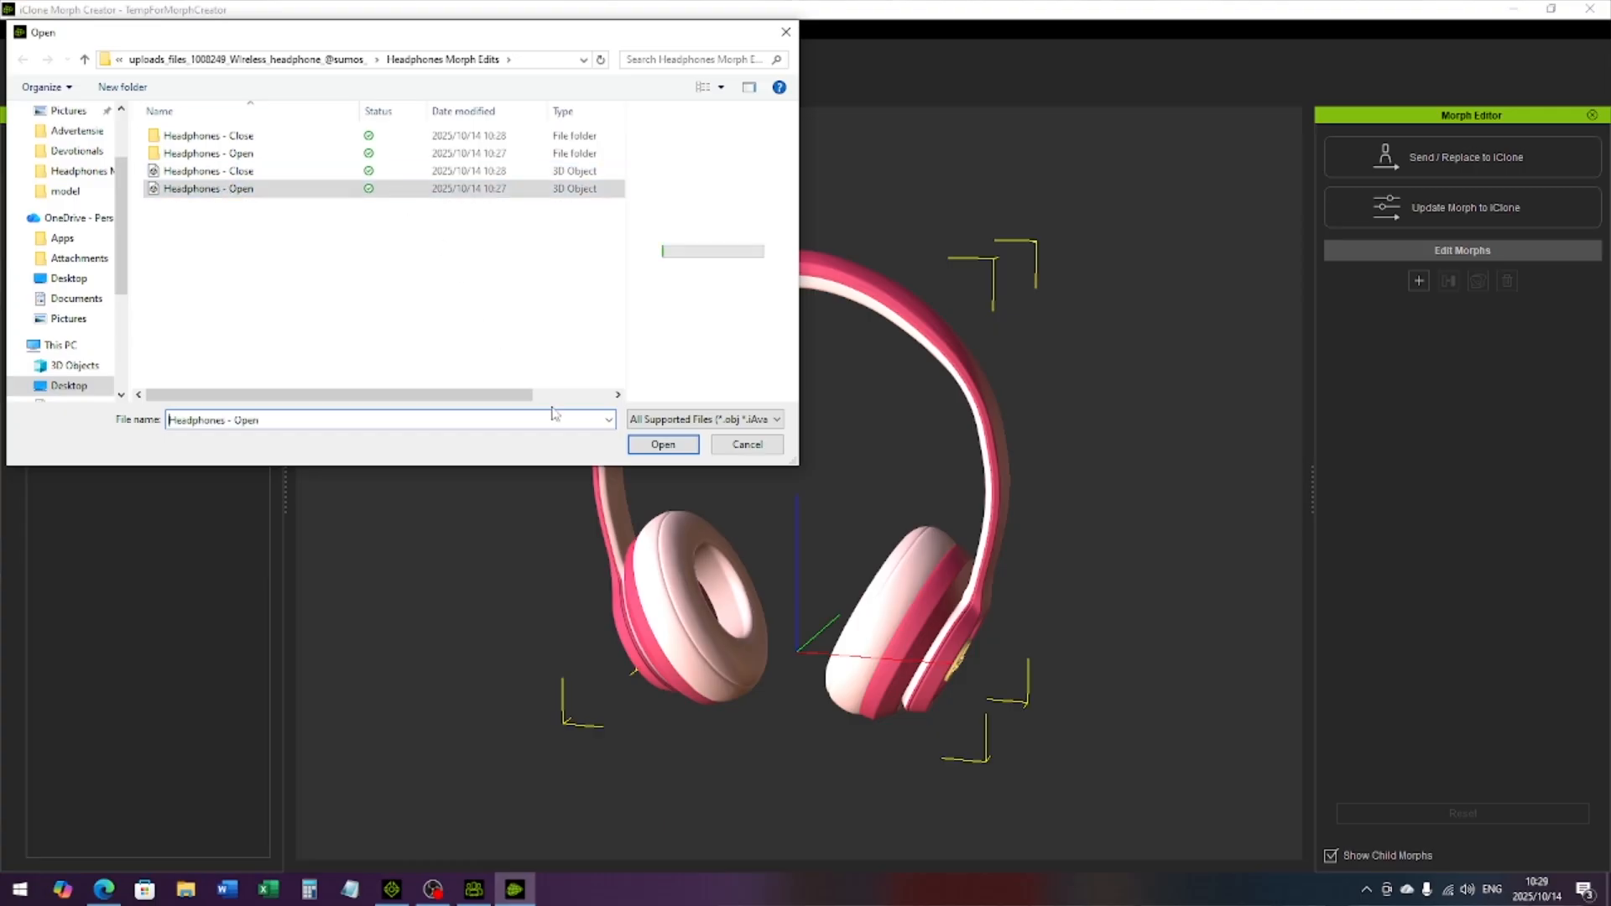
click(662, 446)
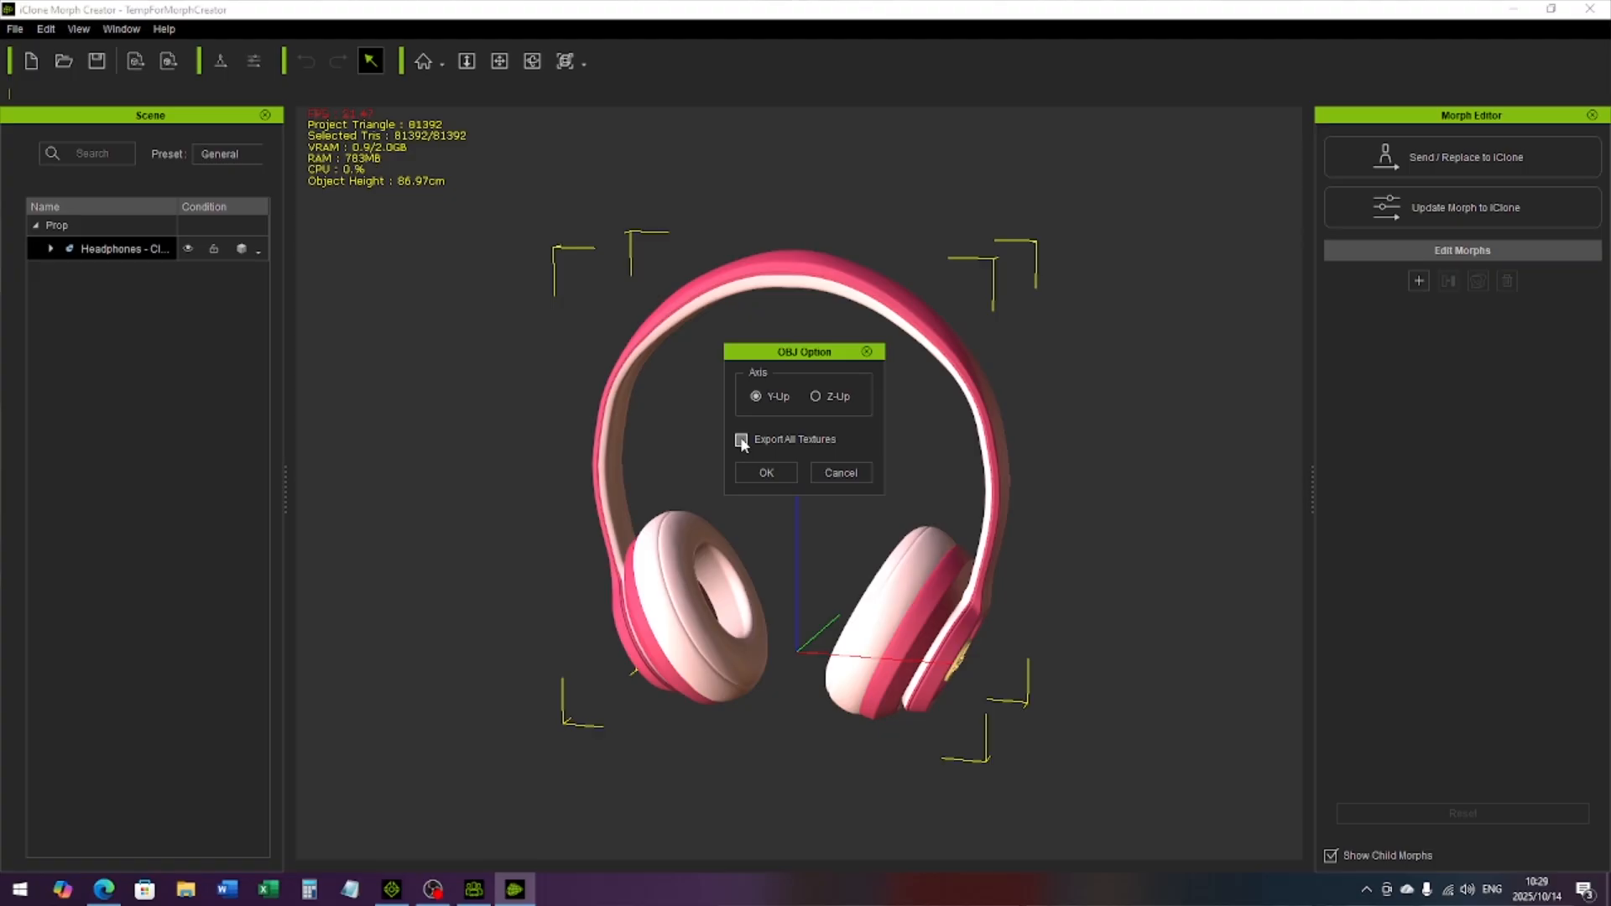
click(762, 472)
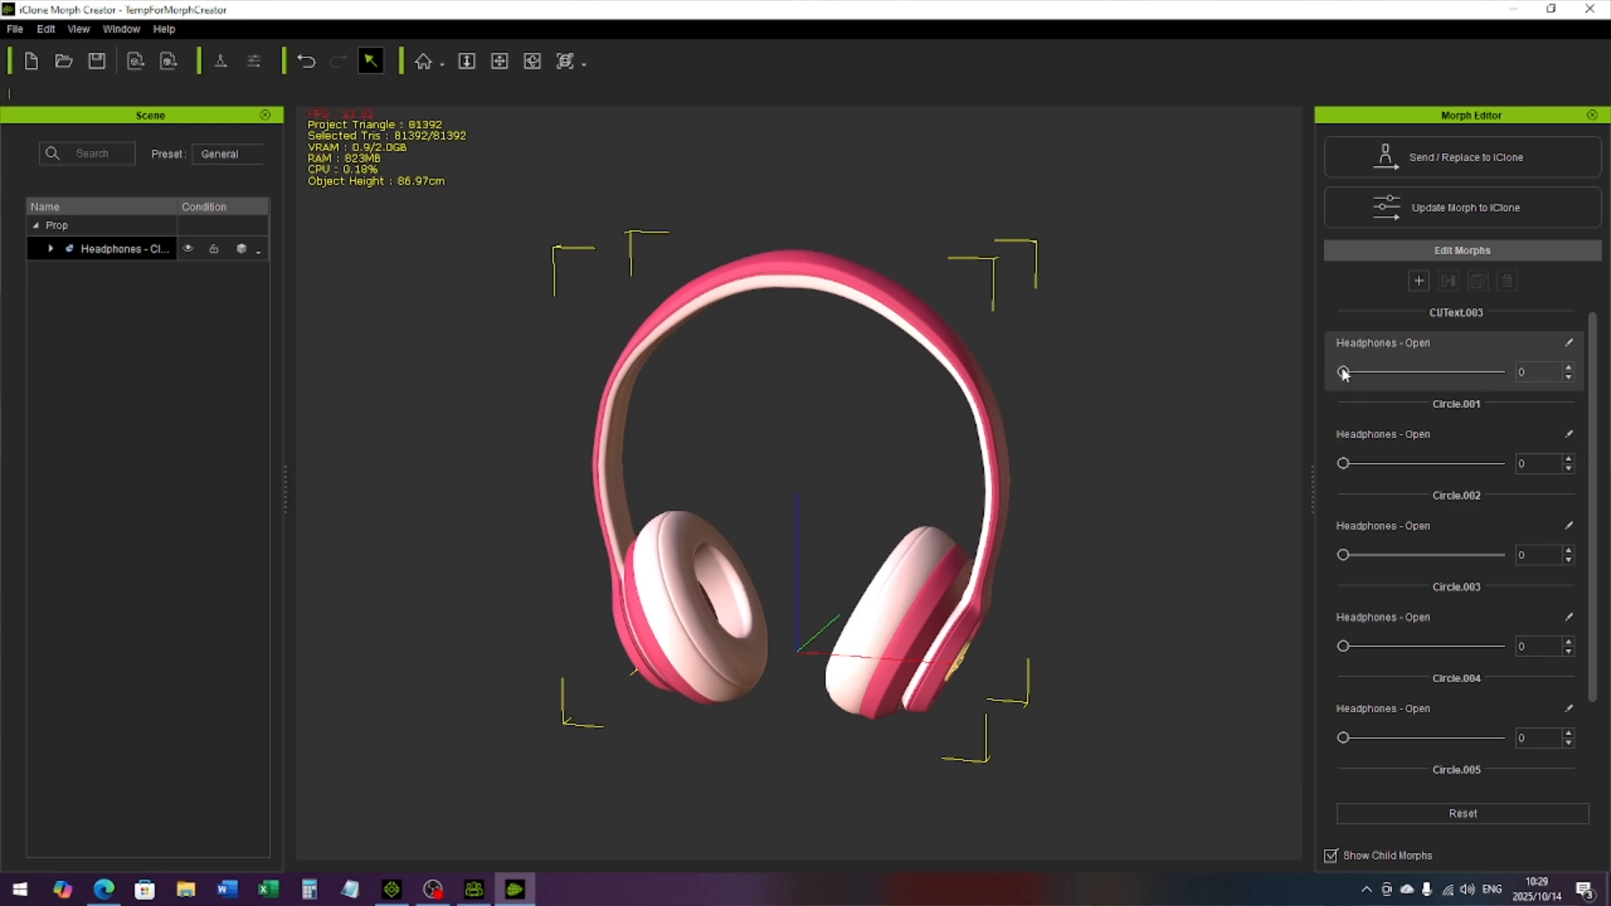
Set the Headphones - Open morph to 100 on CUText.003 and on Circle.001 through Circle.005.
drag(1344, 373, 1498, 378)
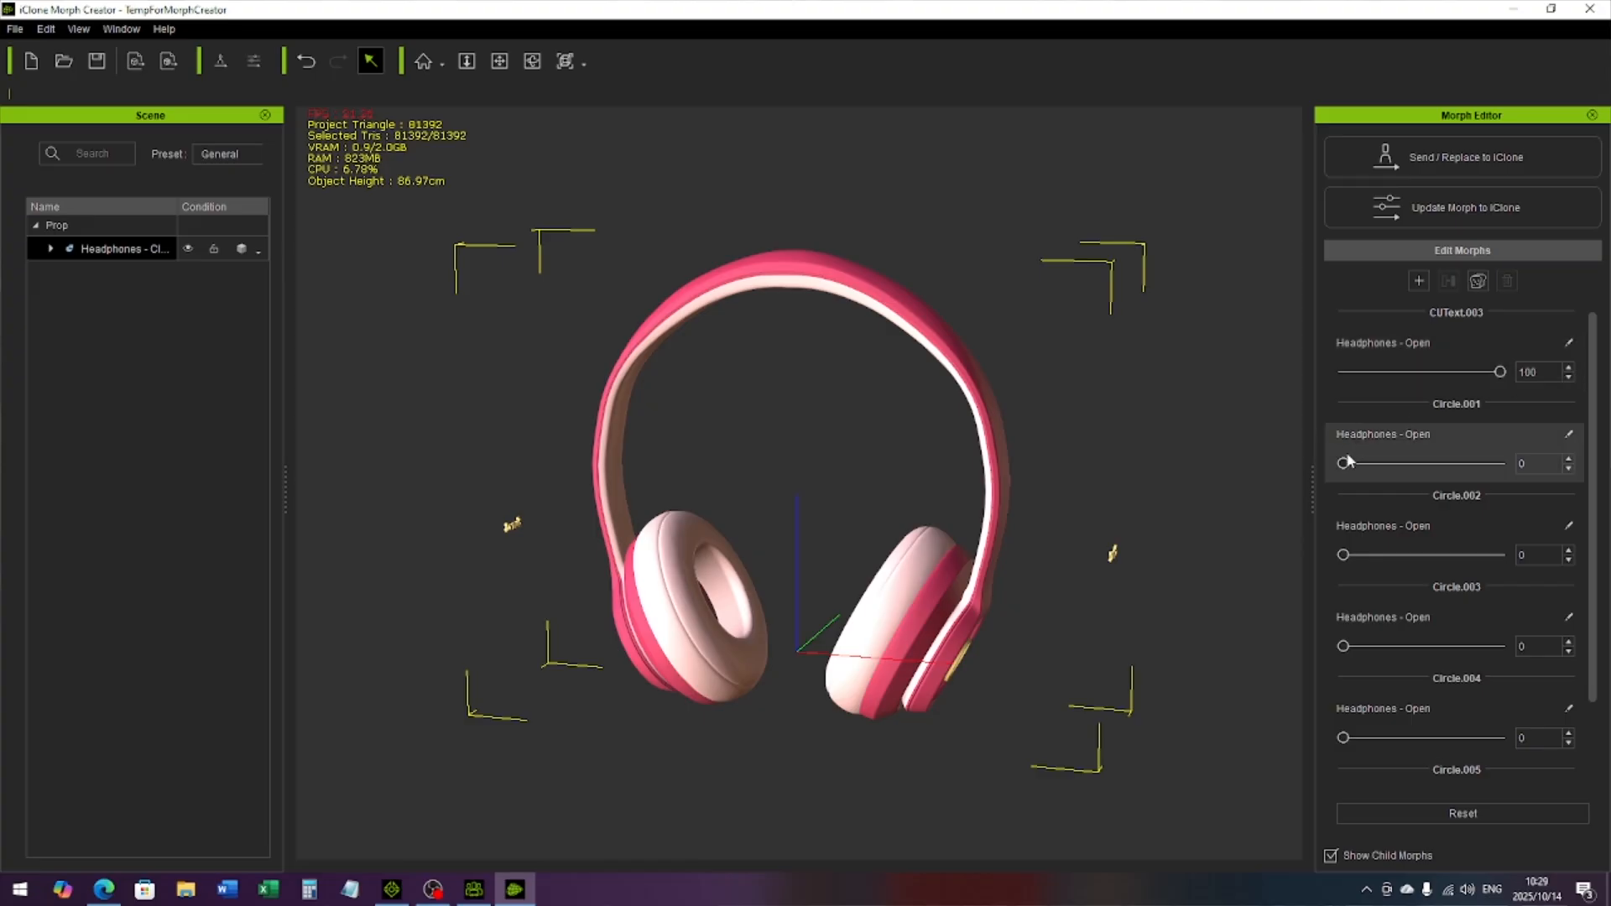
drag(1343, 464, 1548, 465)
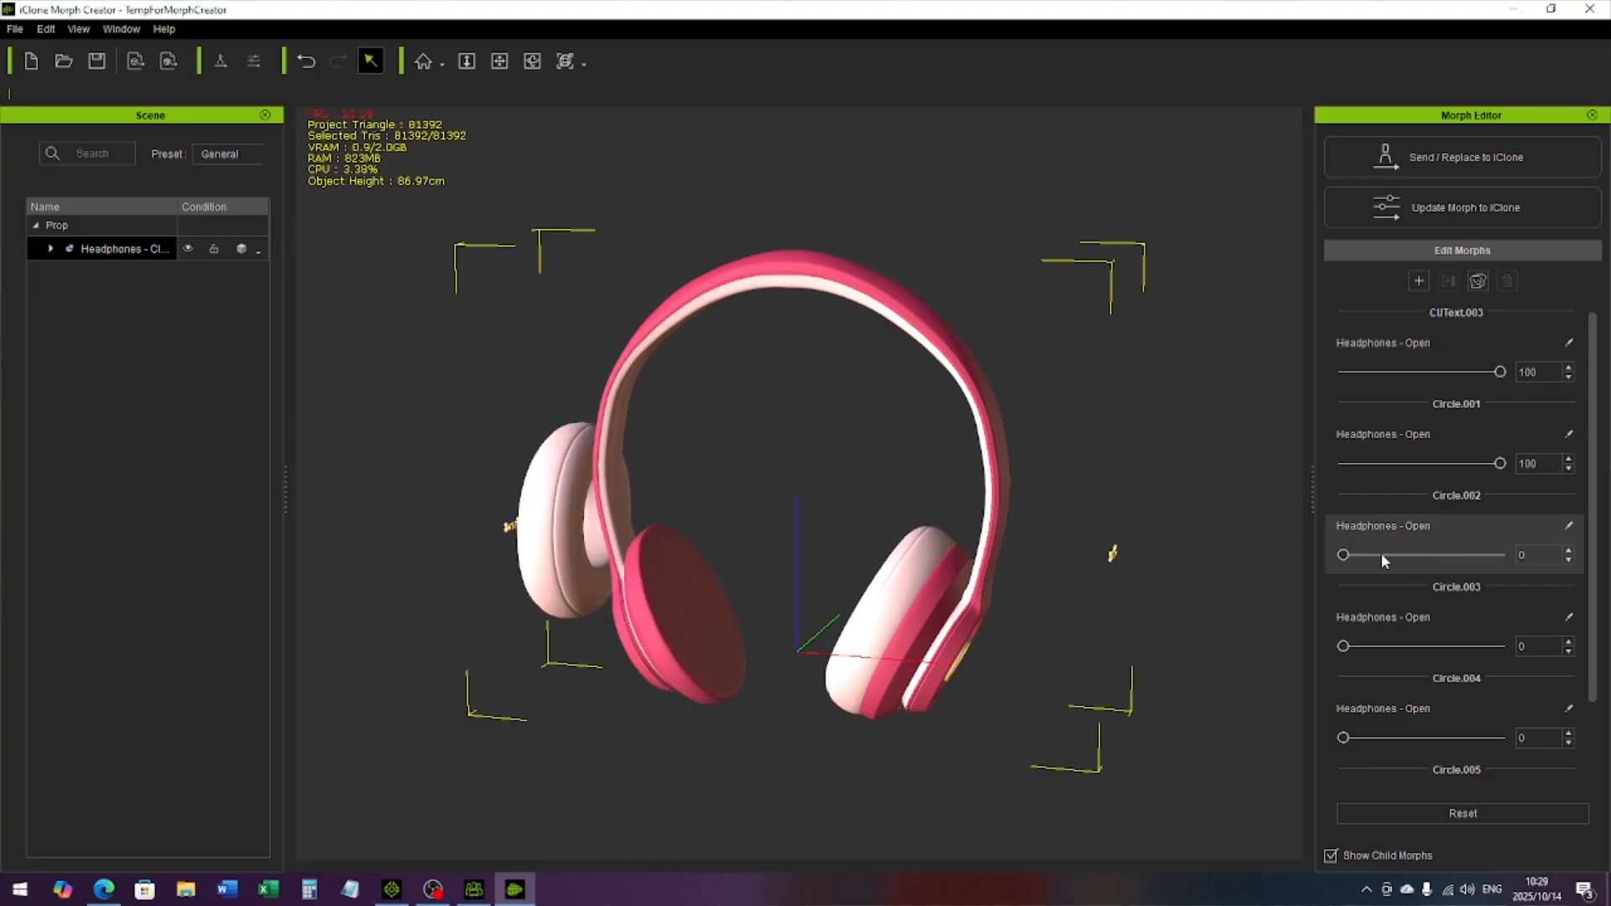
drag(1344, 555, 1532, 556)
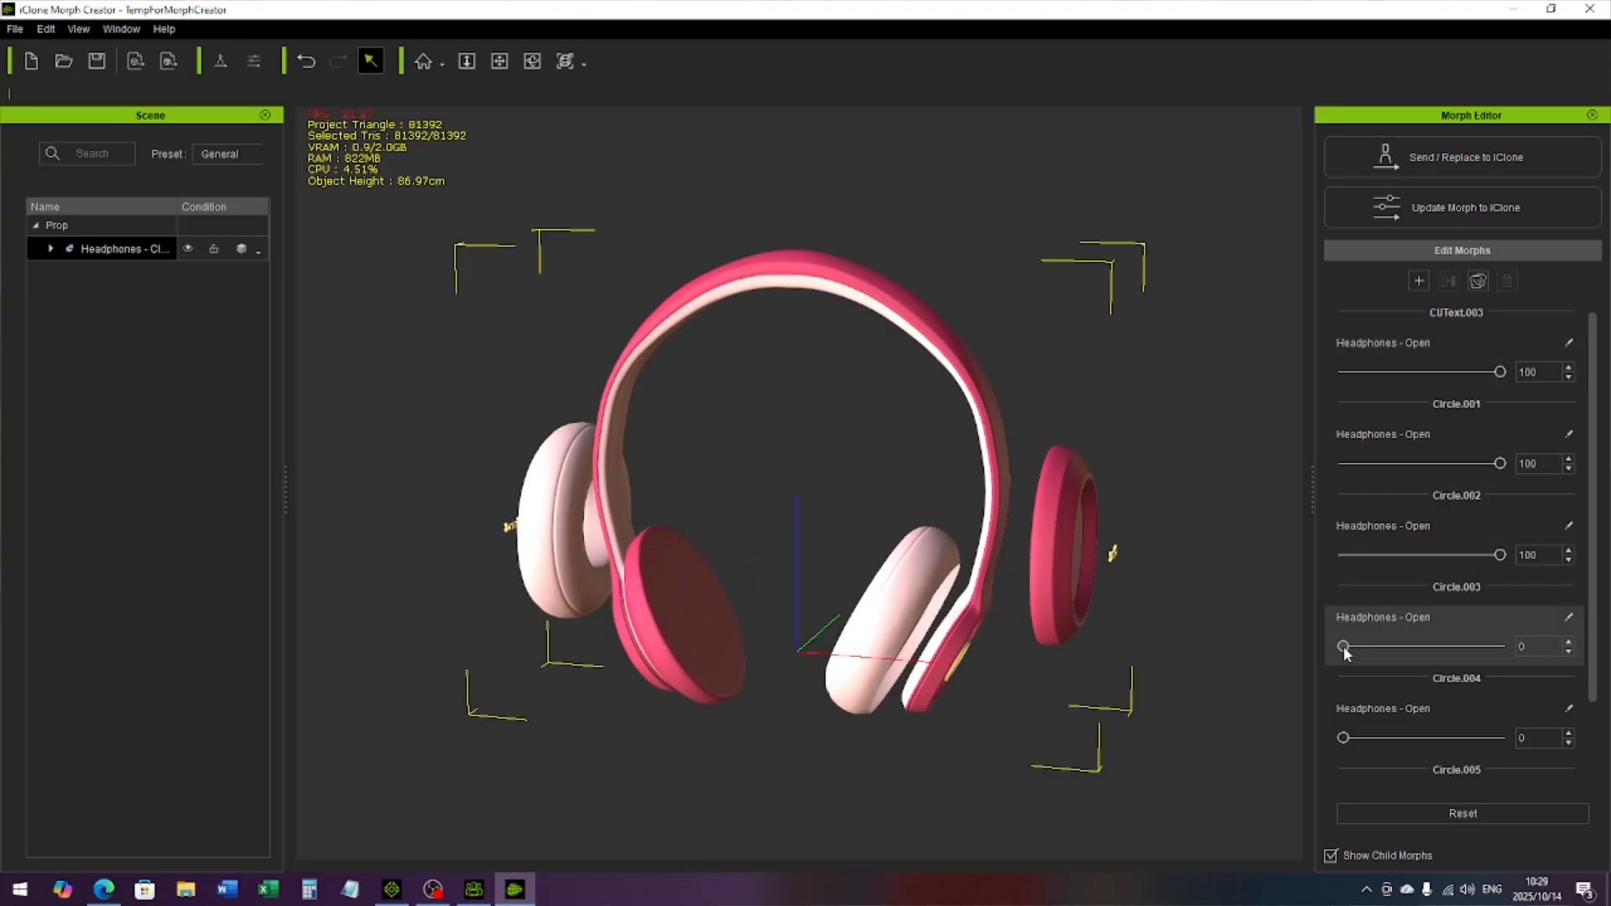
drag(1343, 646, 1513, 658)
drag(1343, 737, 1523, 739)
drag(1596, 614, 1608, 727)
drag(1342, 776, 1523, 767)
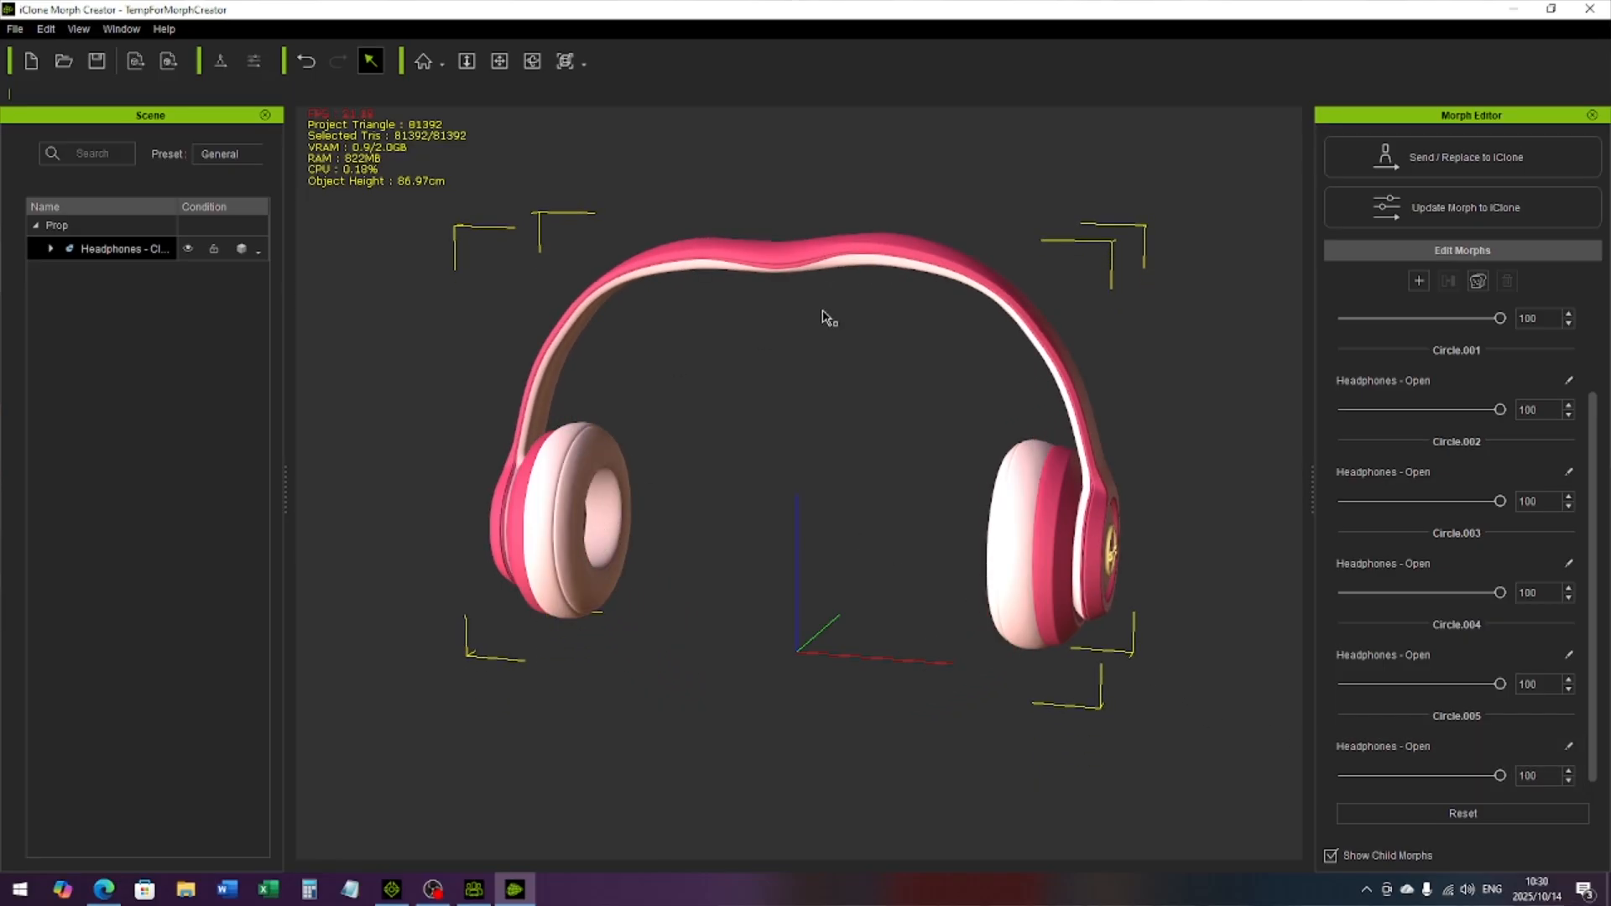
Select all six child meshes of the headphones prop and update their morphs to iClone.
click(50, 248)
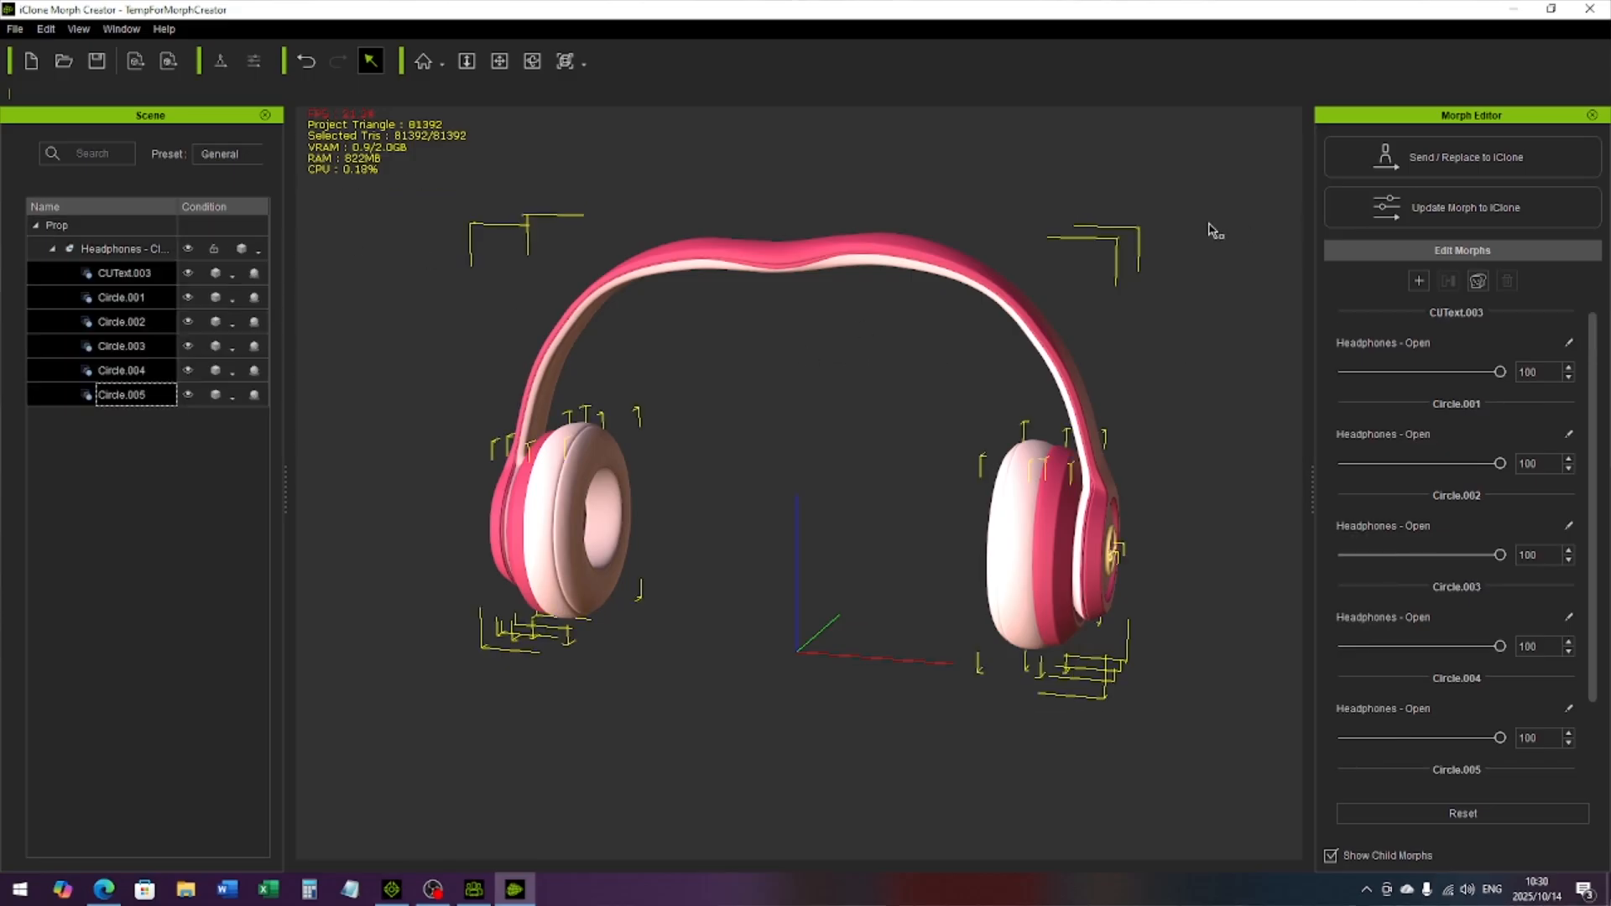
click(1454, 217)
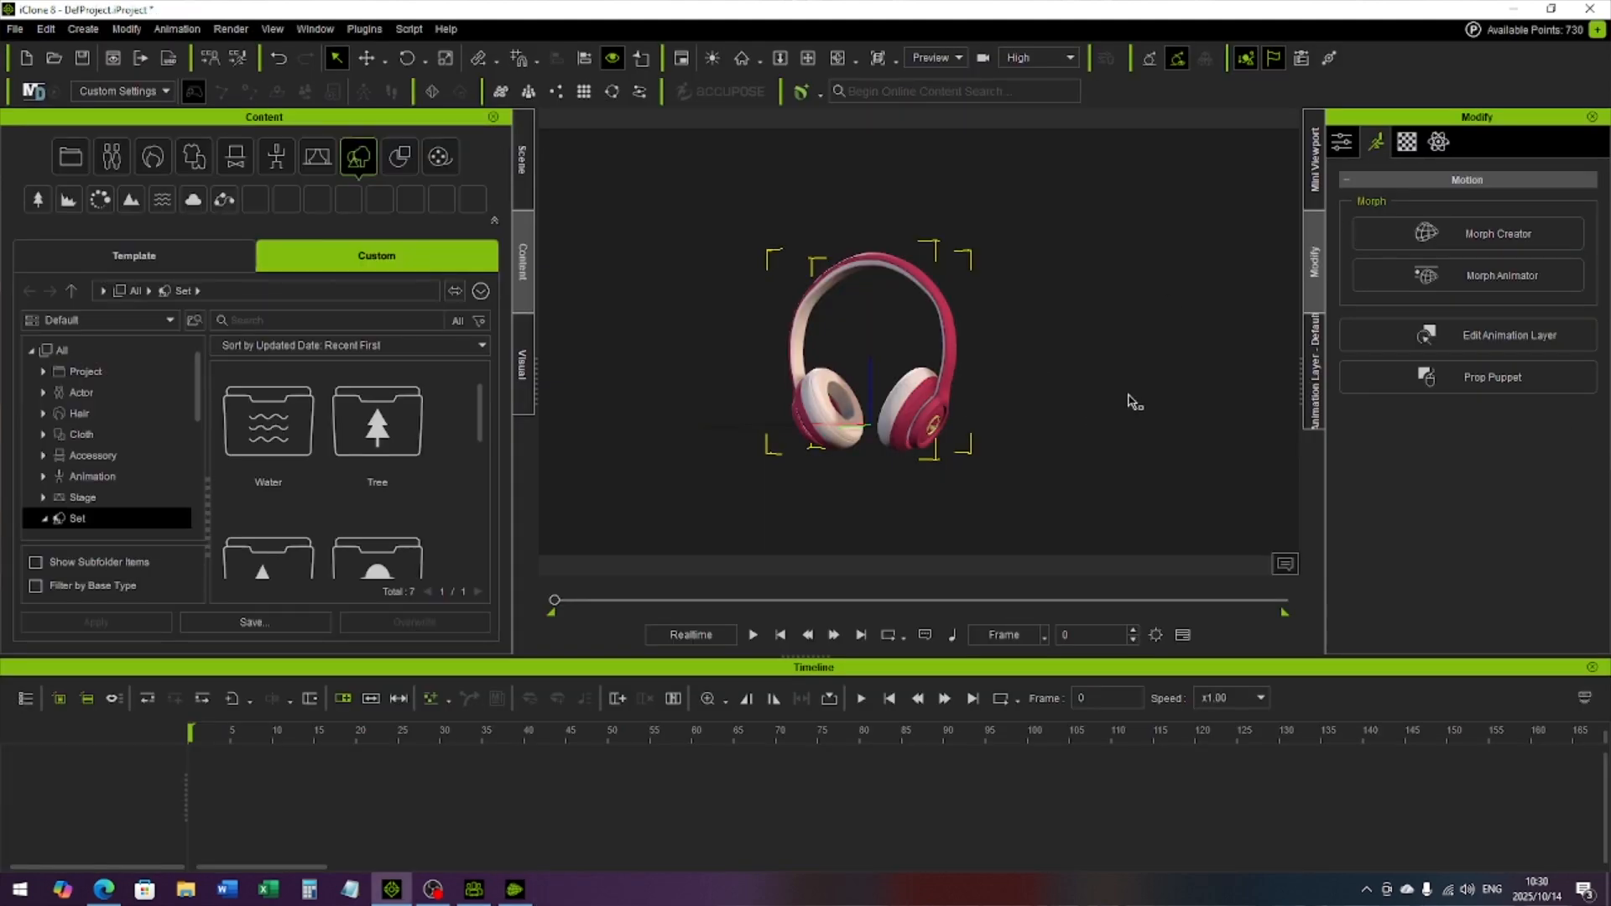
Reselect the headphones prop in iClone and open its Morph Animator, placed clear of the prop.
click(1103, 292)
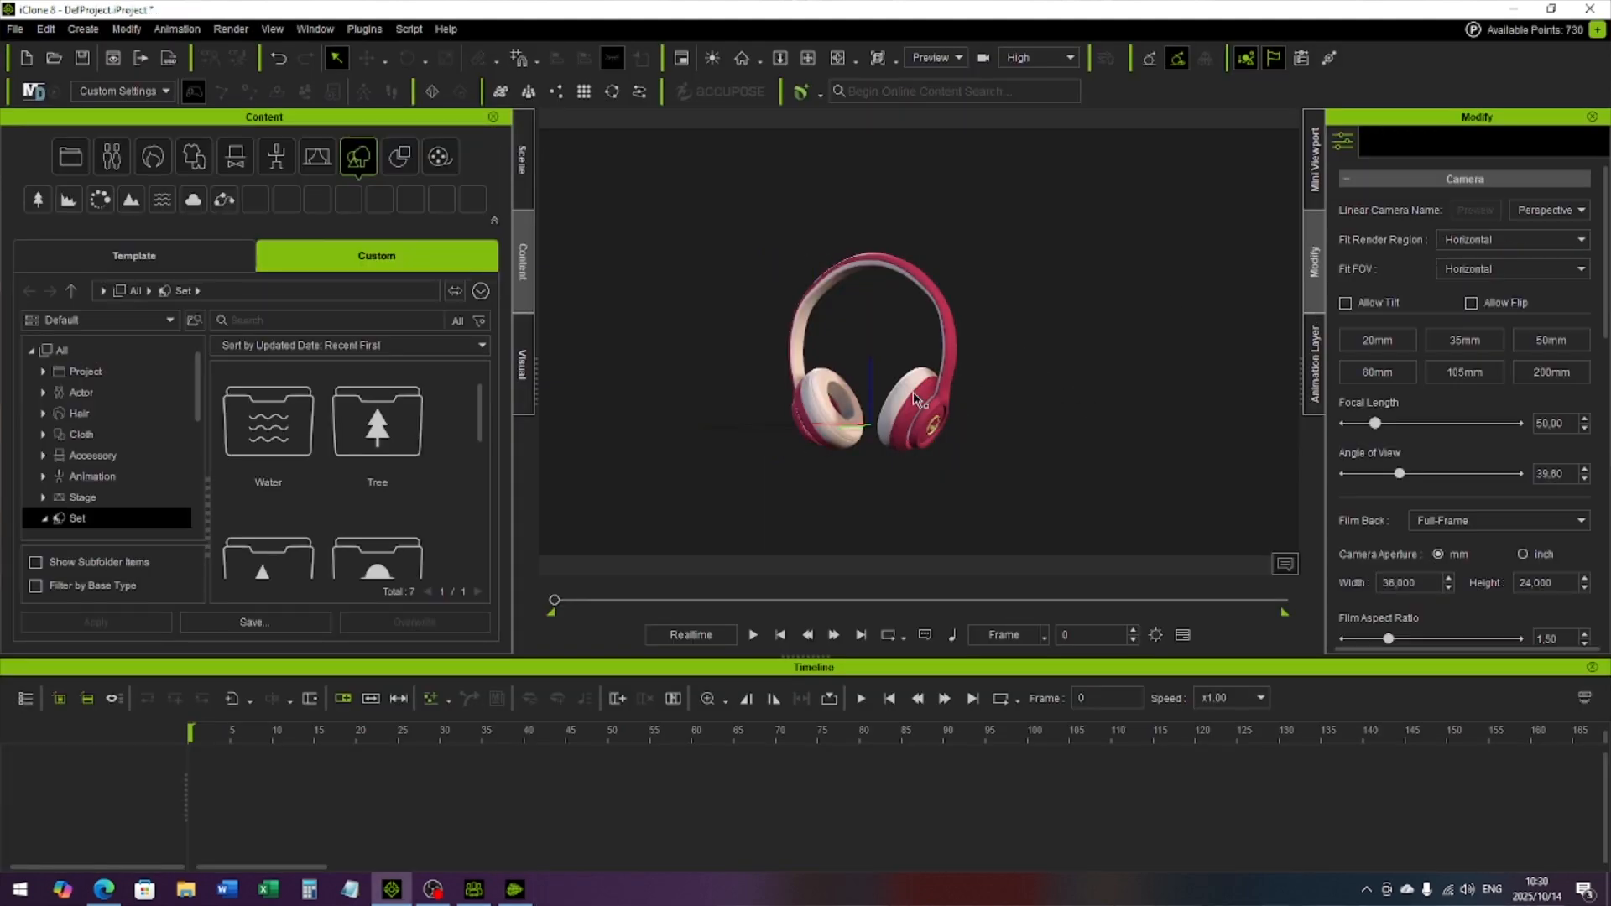
click(920, 402)
click(1376, 141)
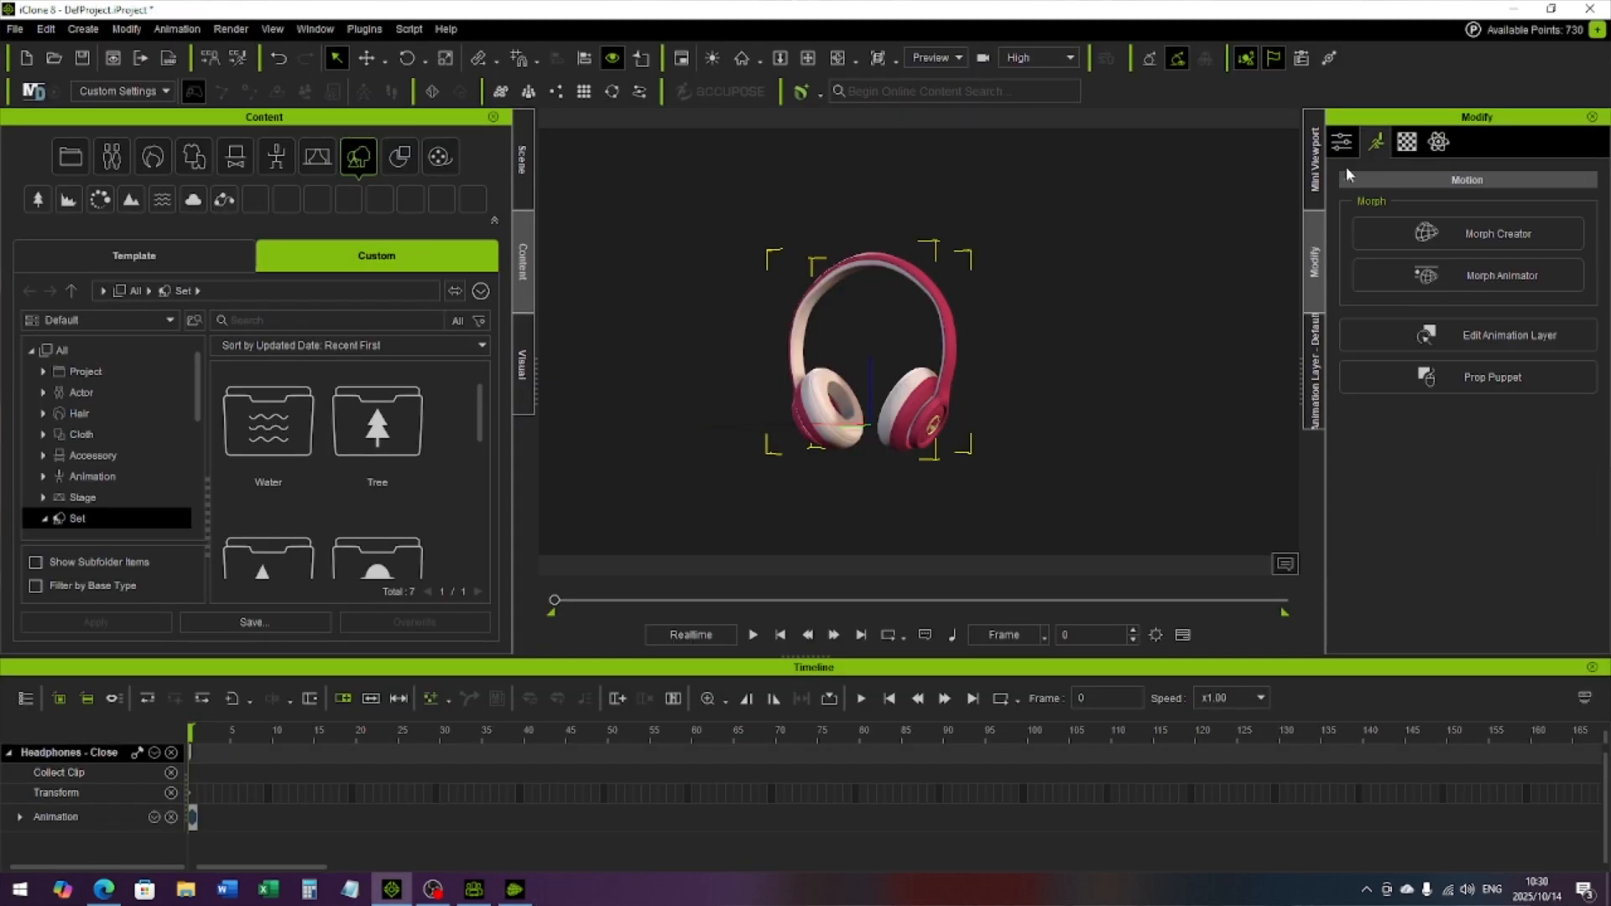
click(1478, 282)
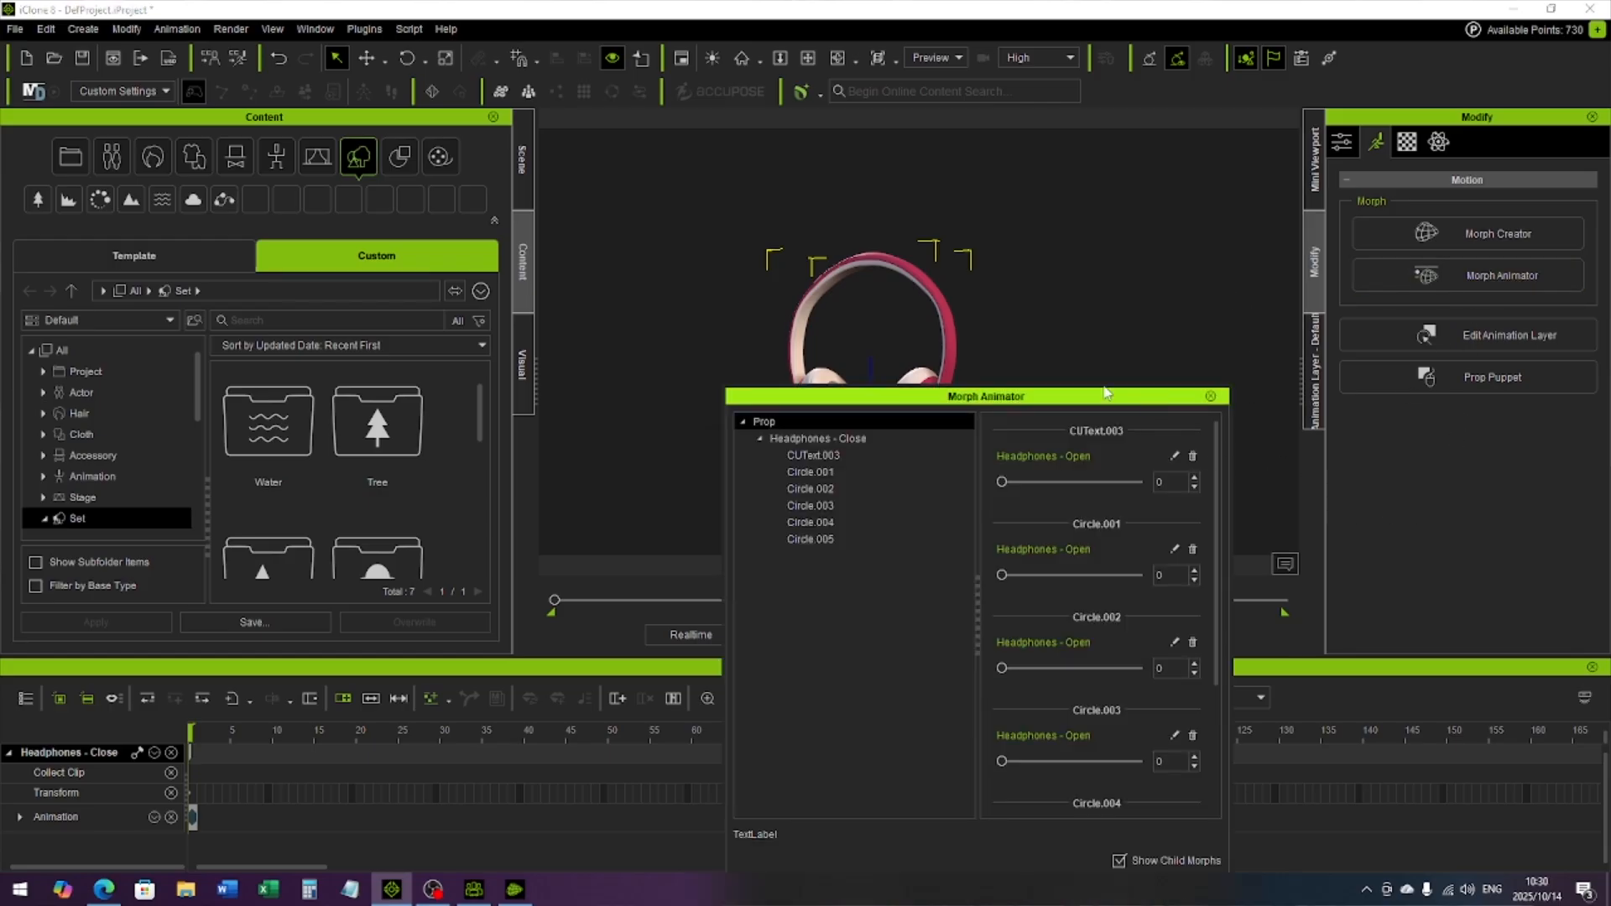
drag(1106, 392, 518, 250)
Raise the Headphones - Open morph to 100 for all six headphone meshes in the Morph Animator.
drag(429, 342, 557, 345)
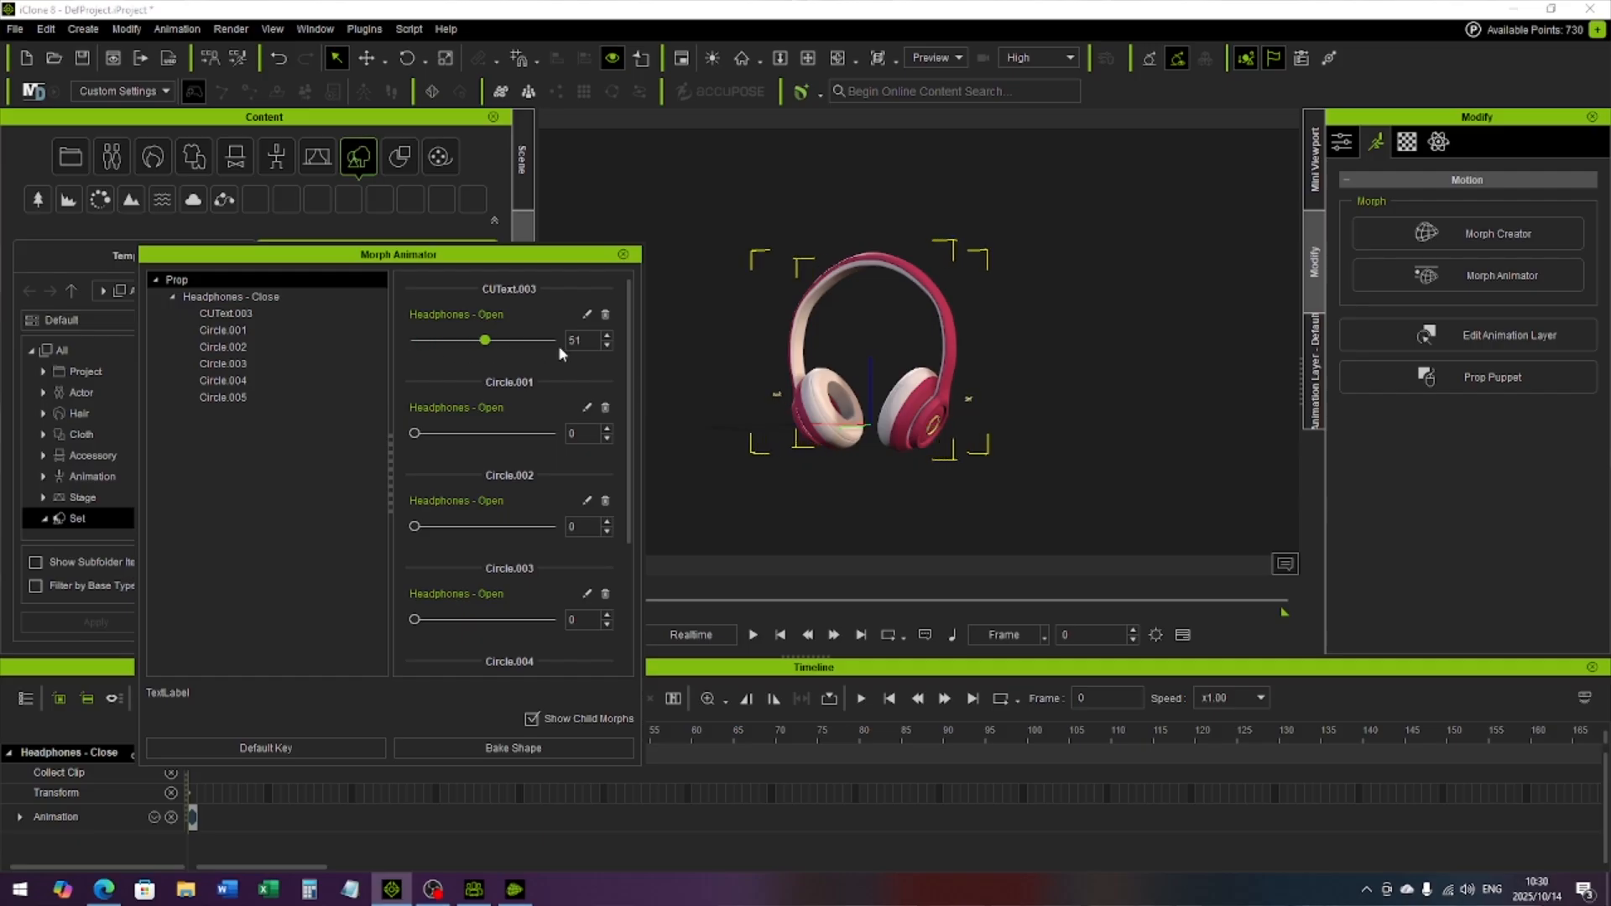
drag(414, 433, 626, 447)
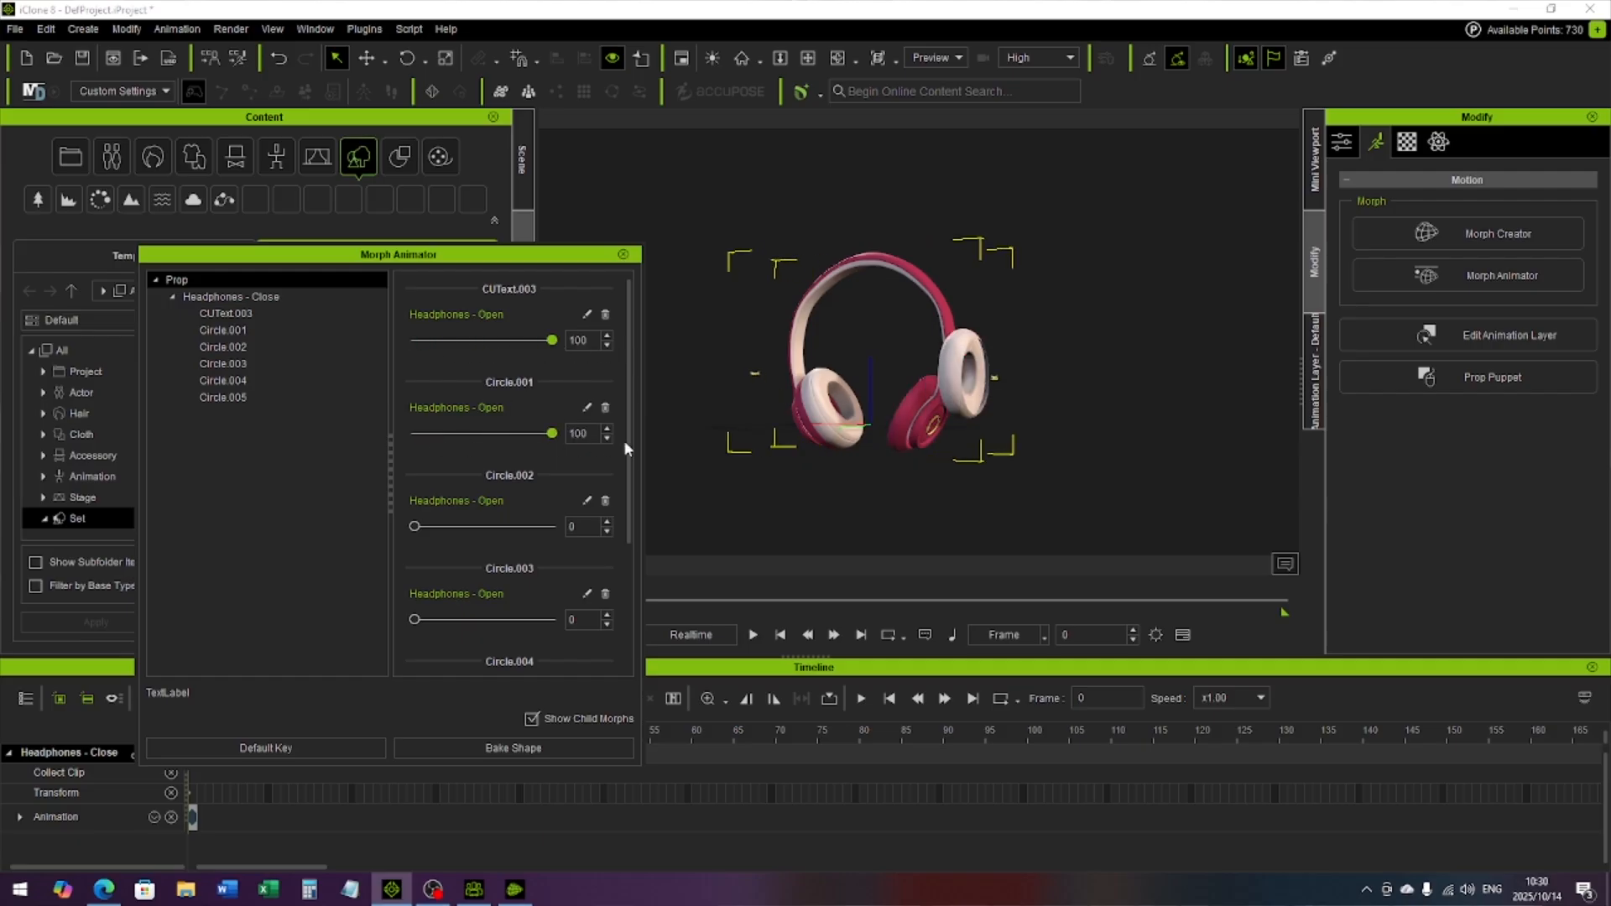
drag(414, 526, 554, 528)
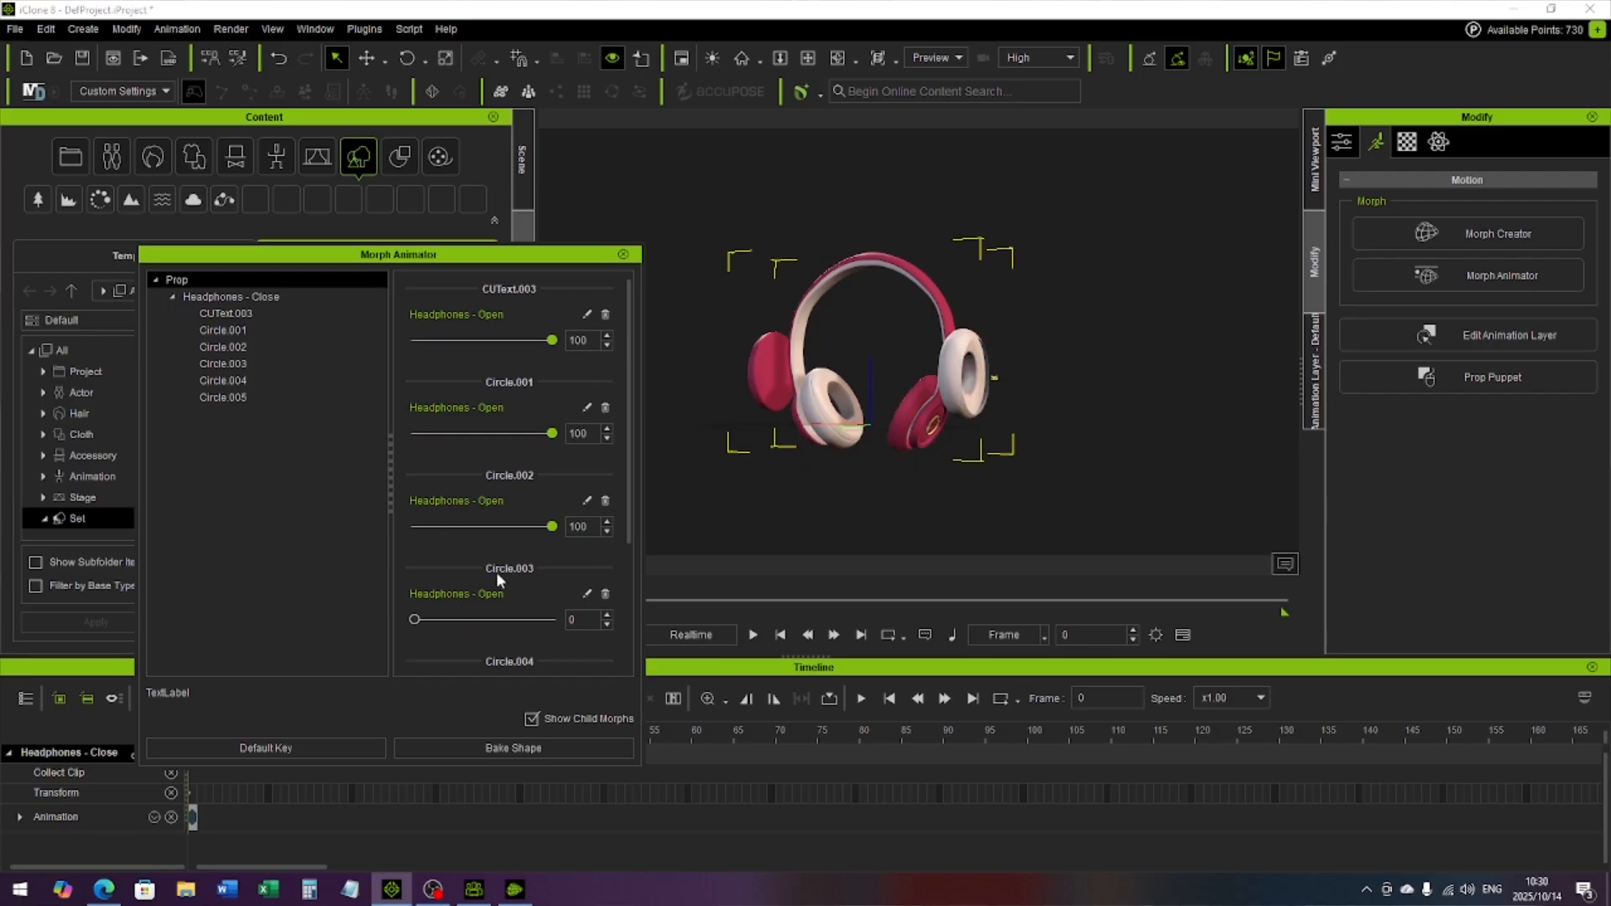
drag(415, 620, 607, 635)
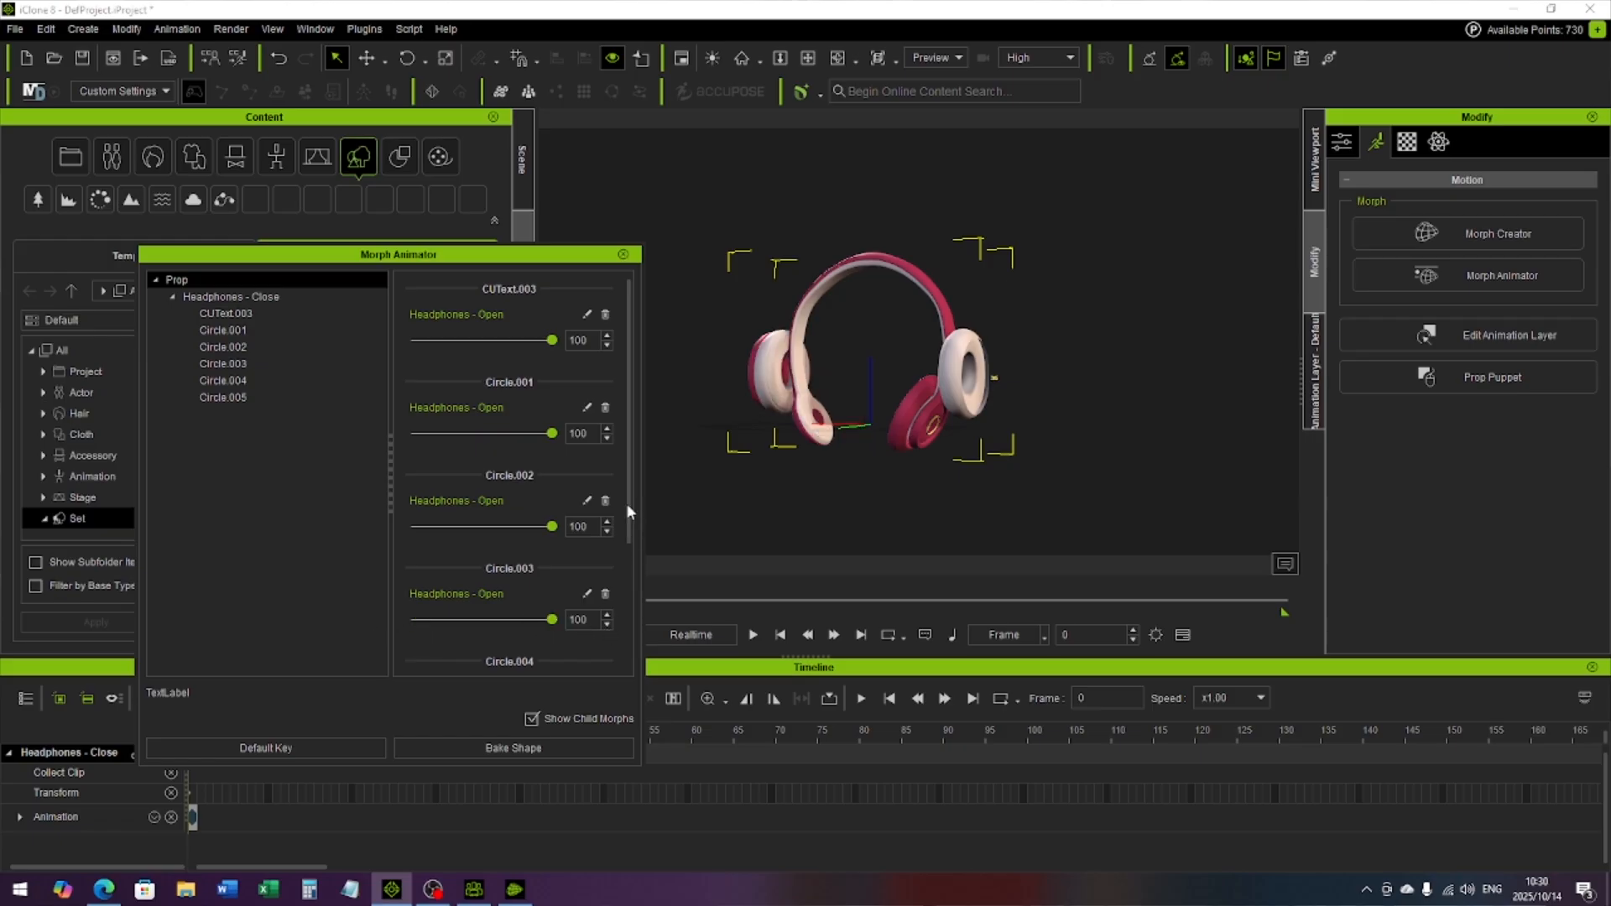
drag(629, 501, 631, 631)
drag(414, 560, 594, 569)
drag(414, 654, 611, 657)
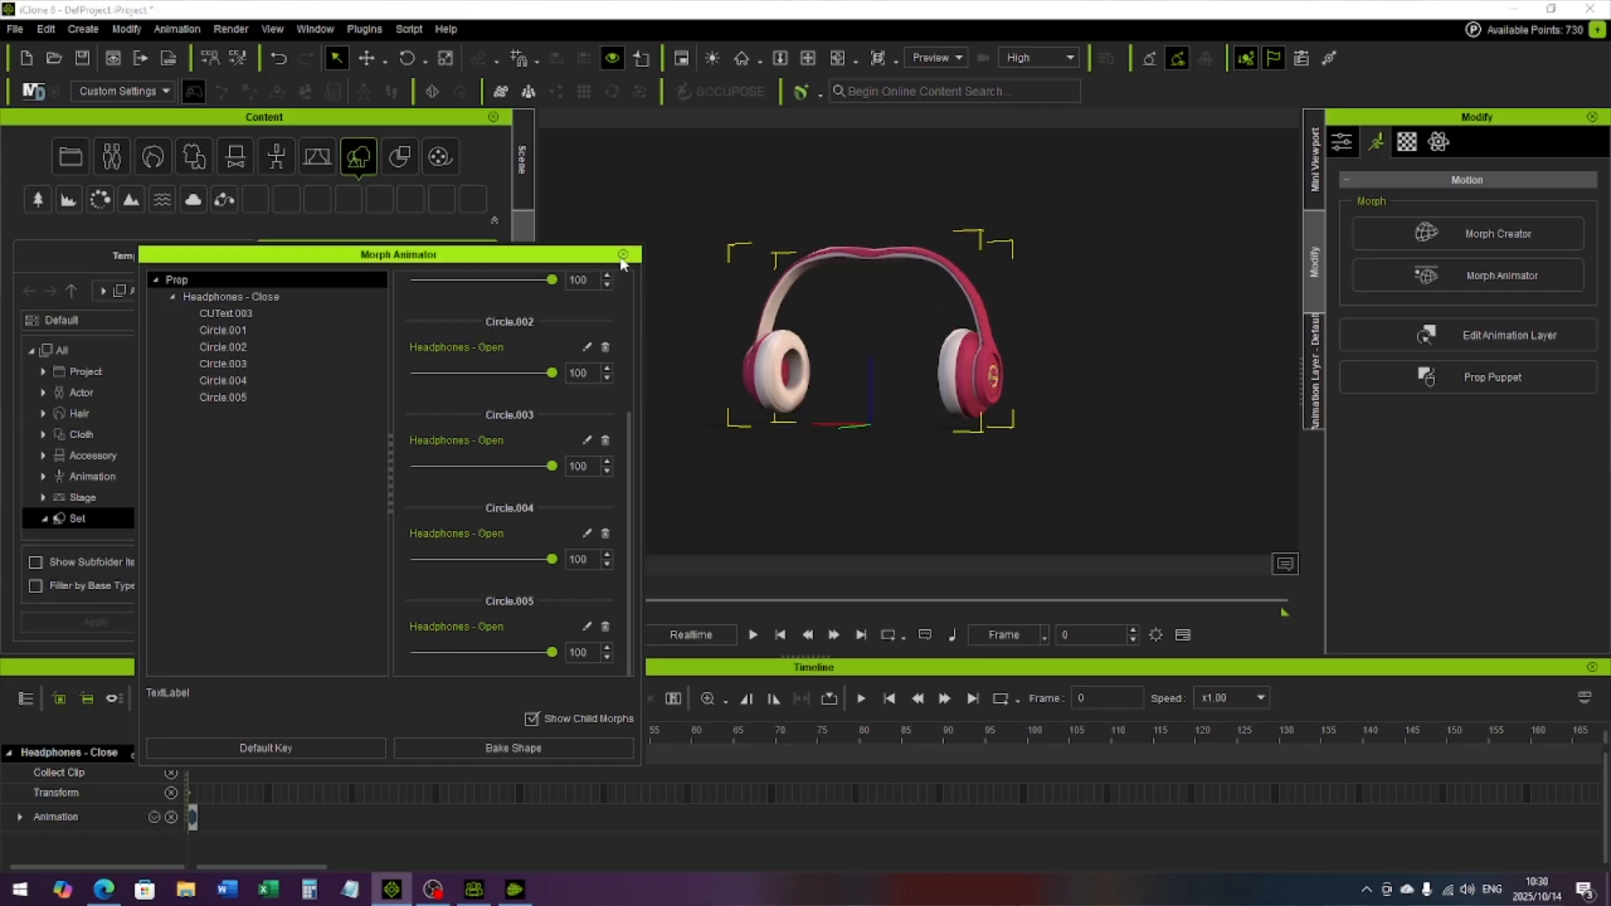